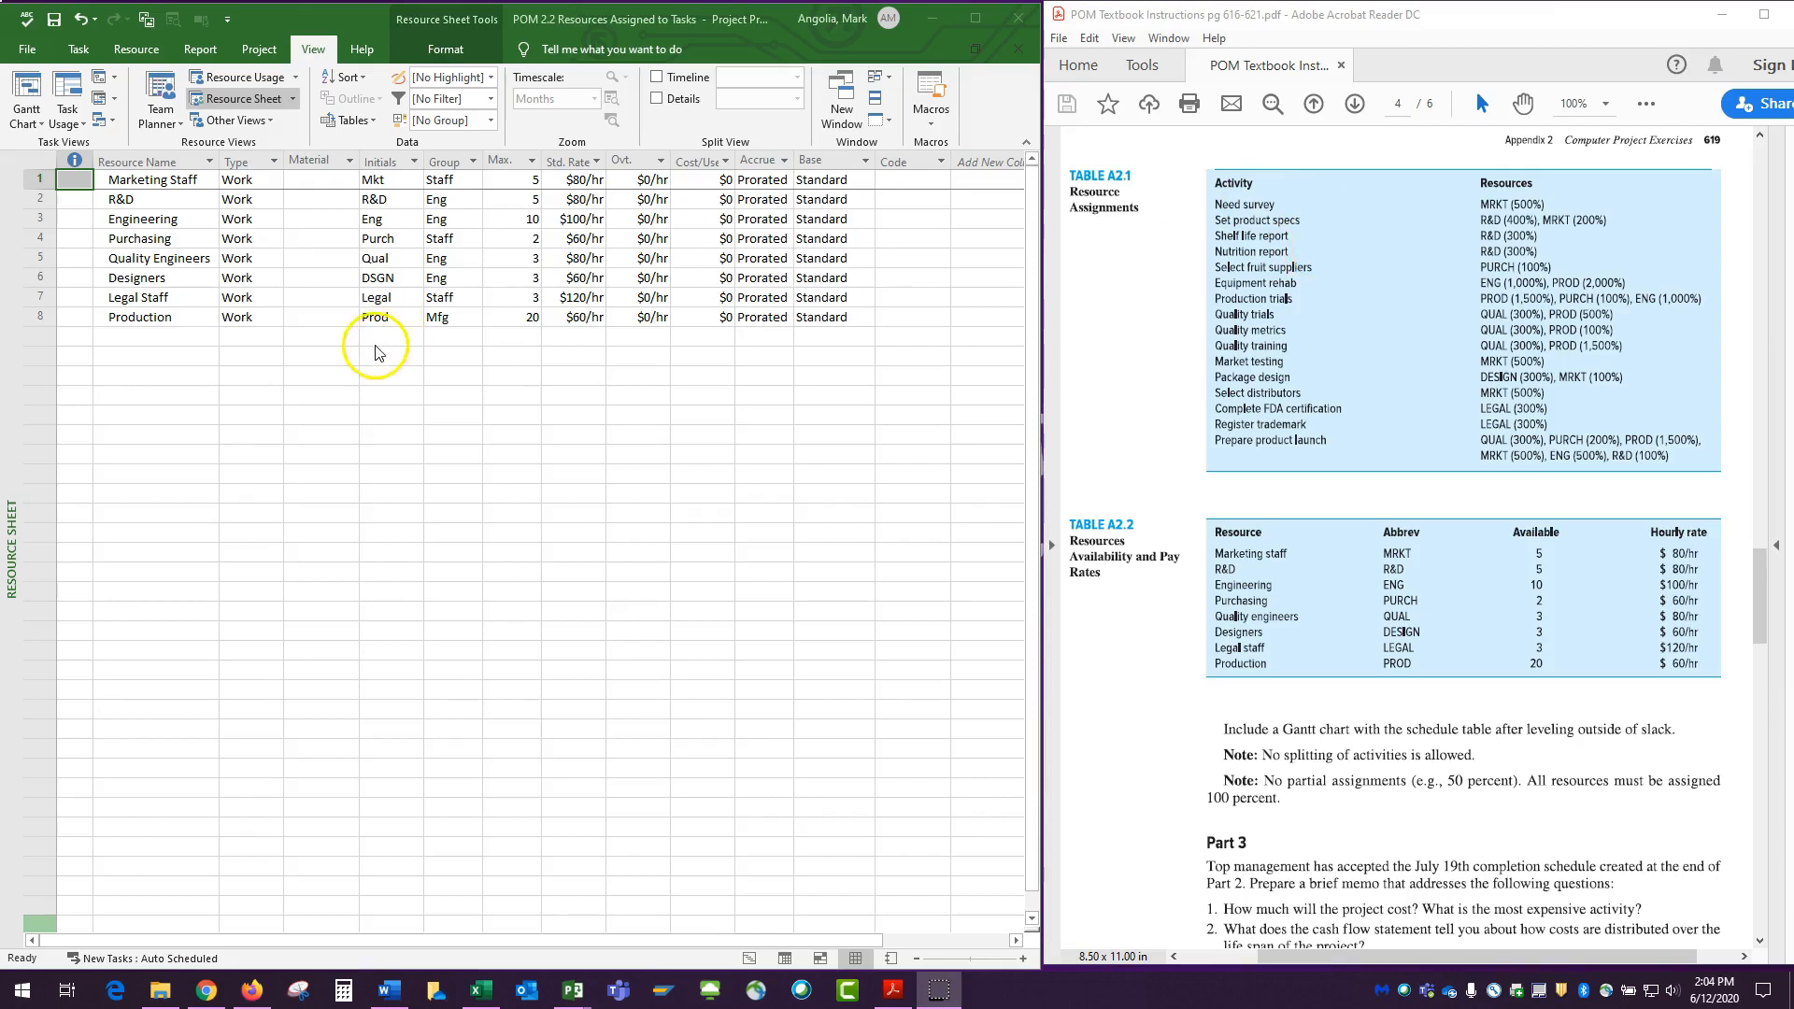
Show the project in the Gantt Chart view with the Entry table, widening the table area to expose the Resource Names column.
left_click(26, 124)
left_click(30, 165)
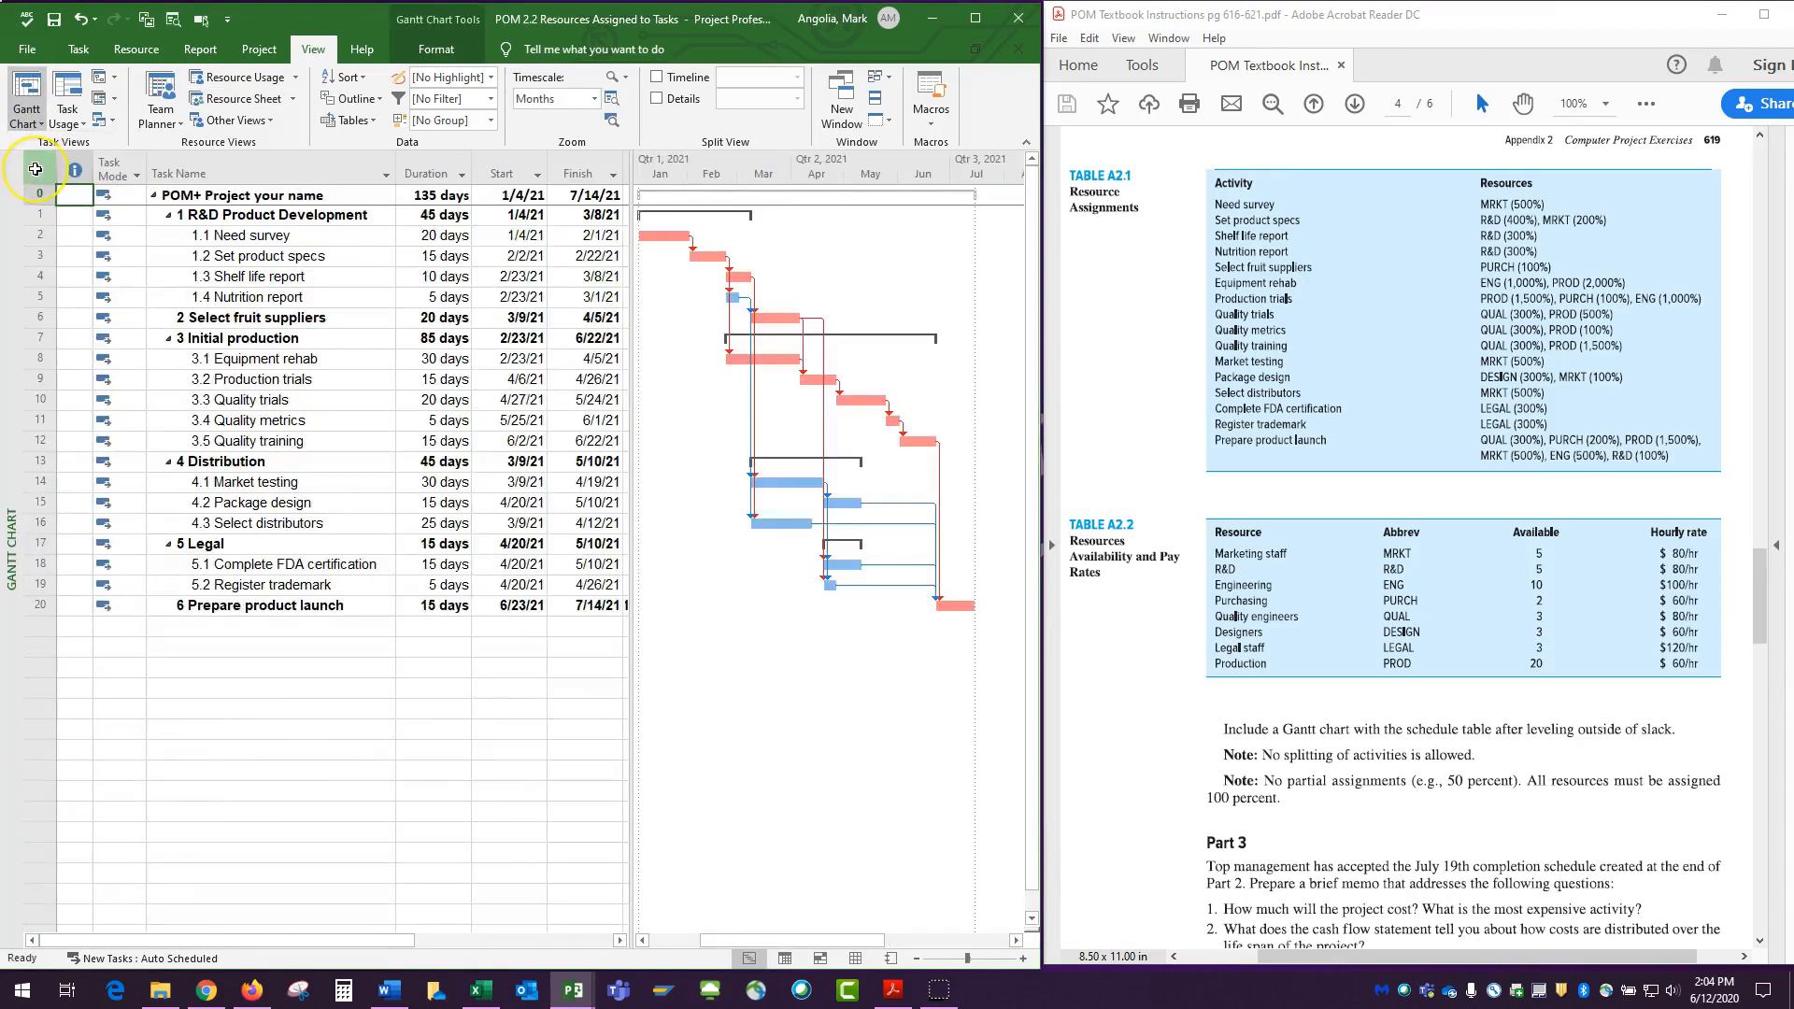
right_click(41, 169)
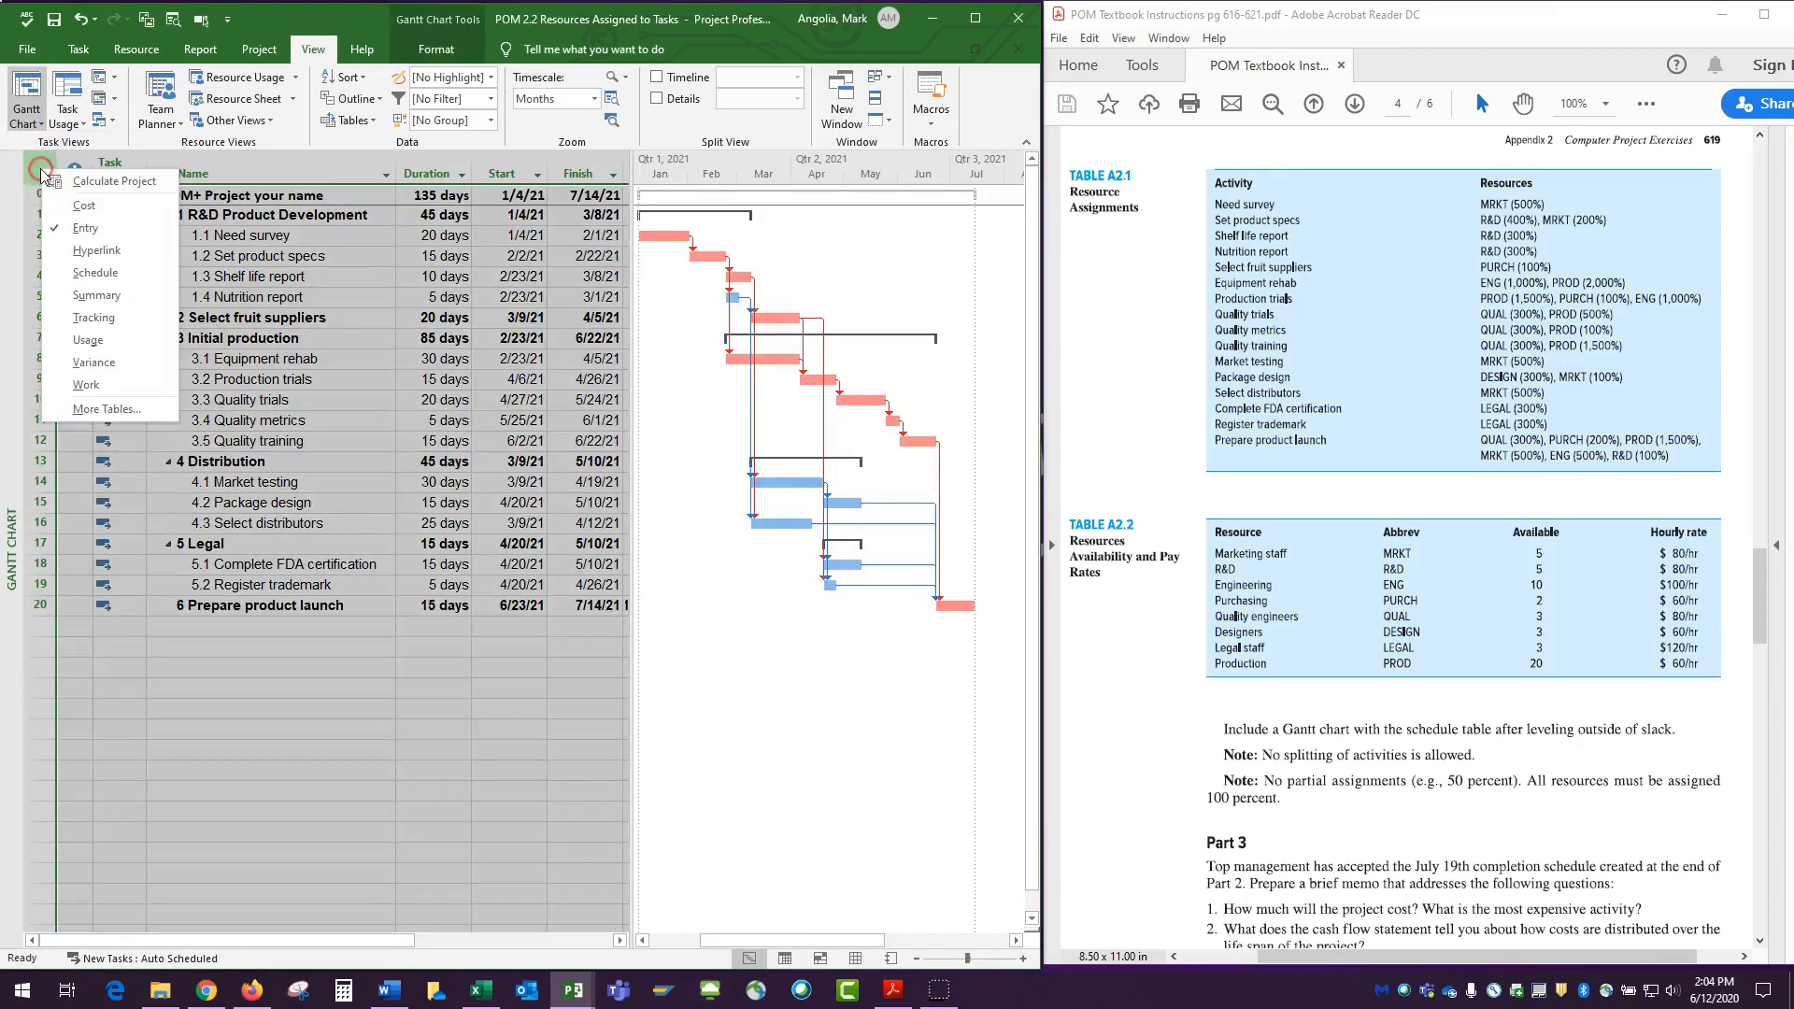
left_click(81, 227)
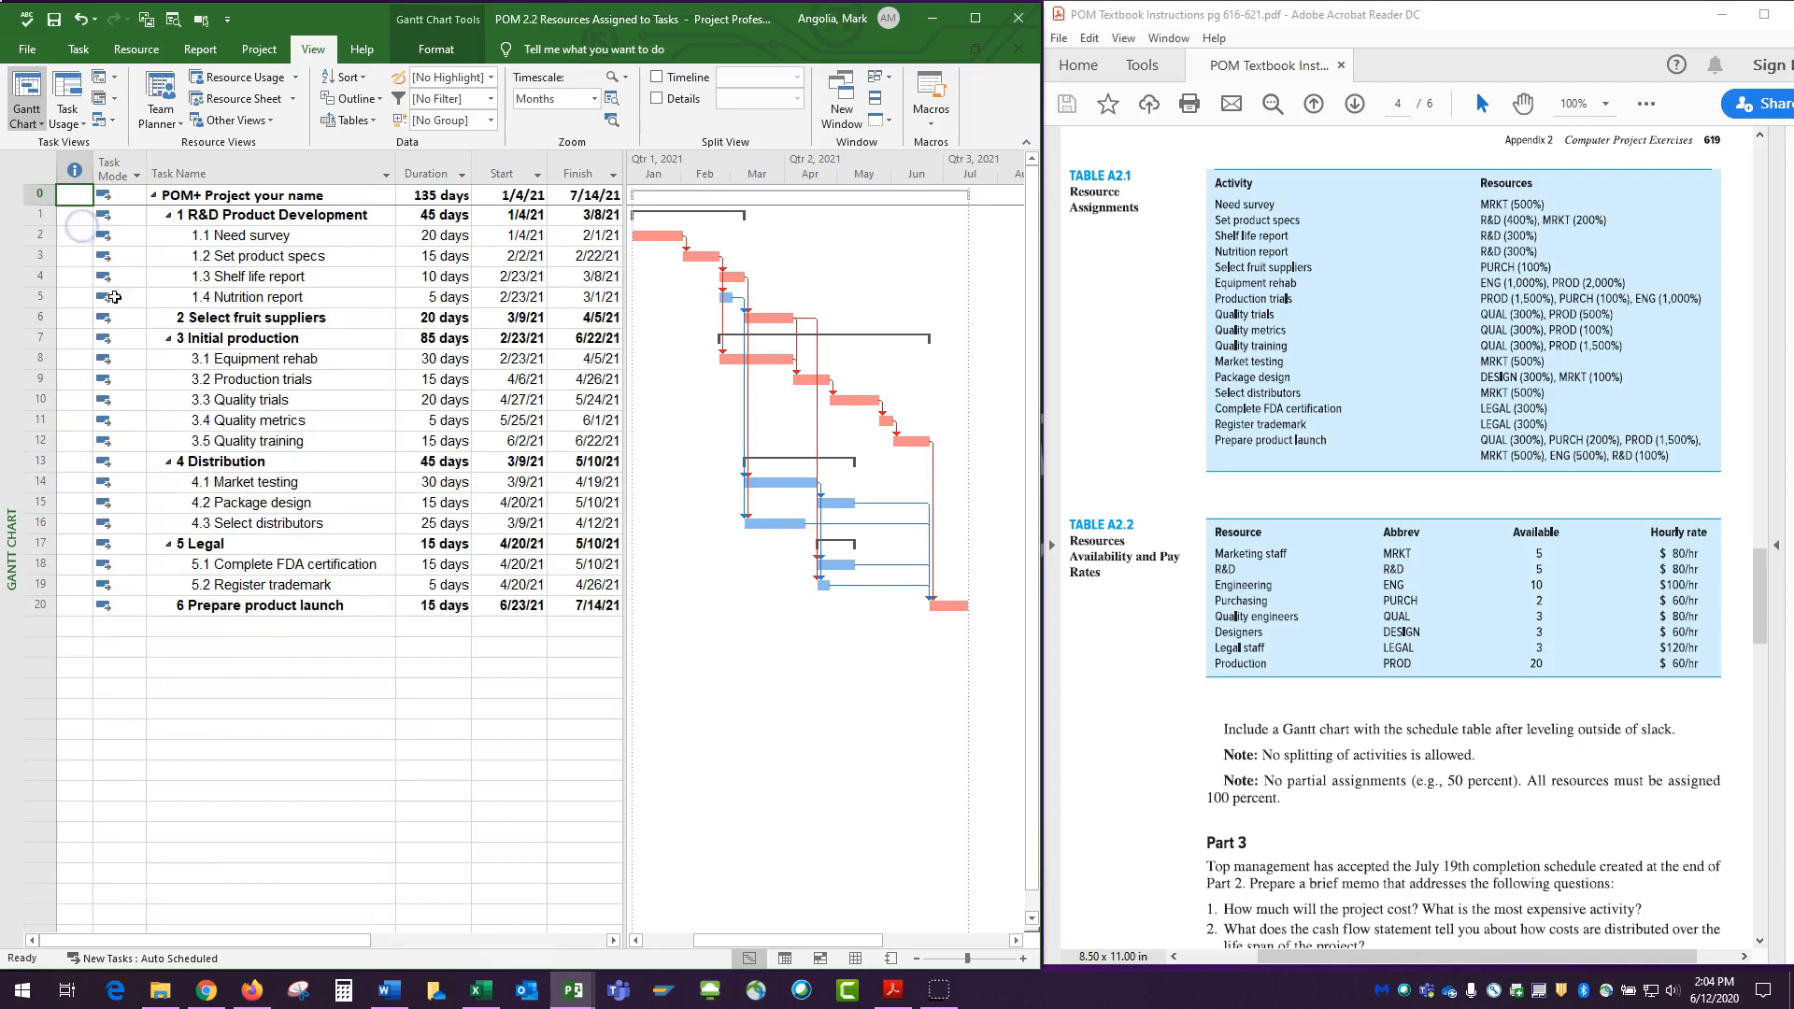
left_click_drag(624, 642, 943, 664)
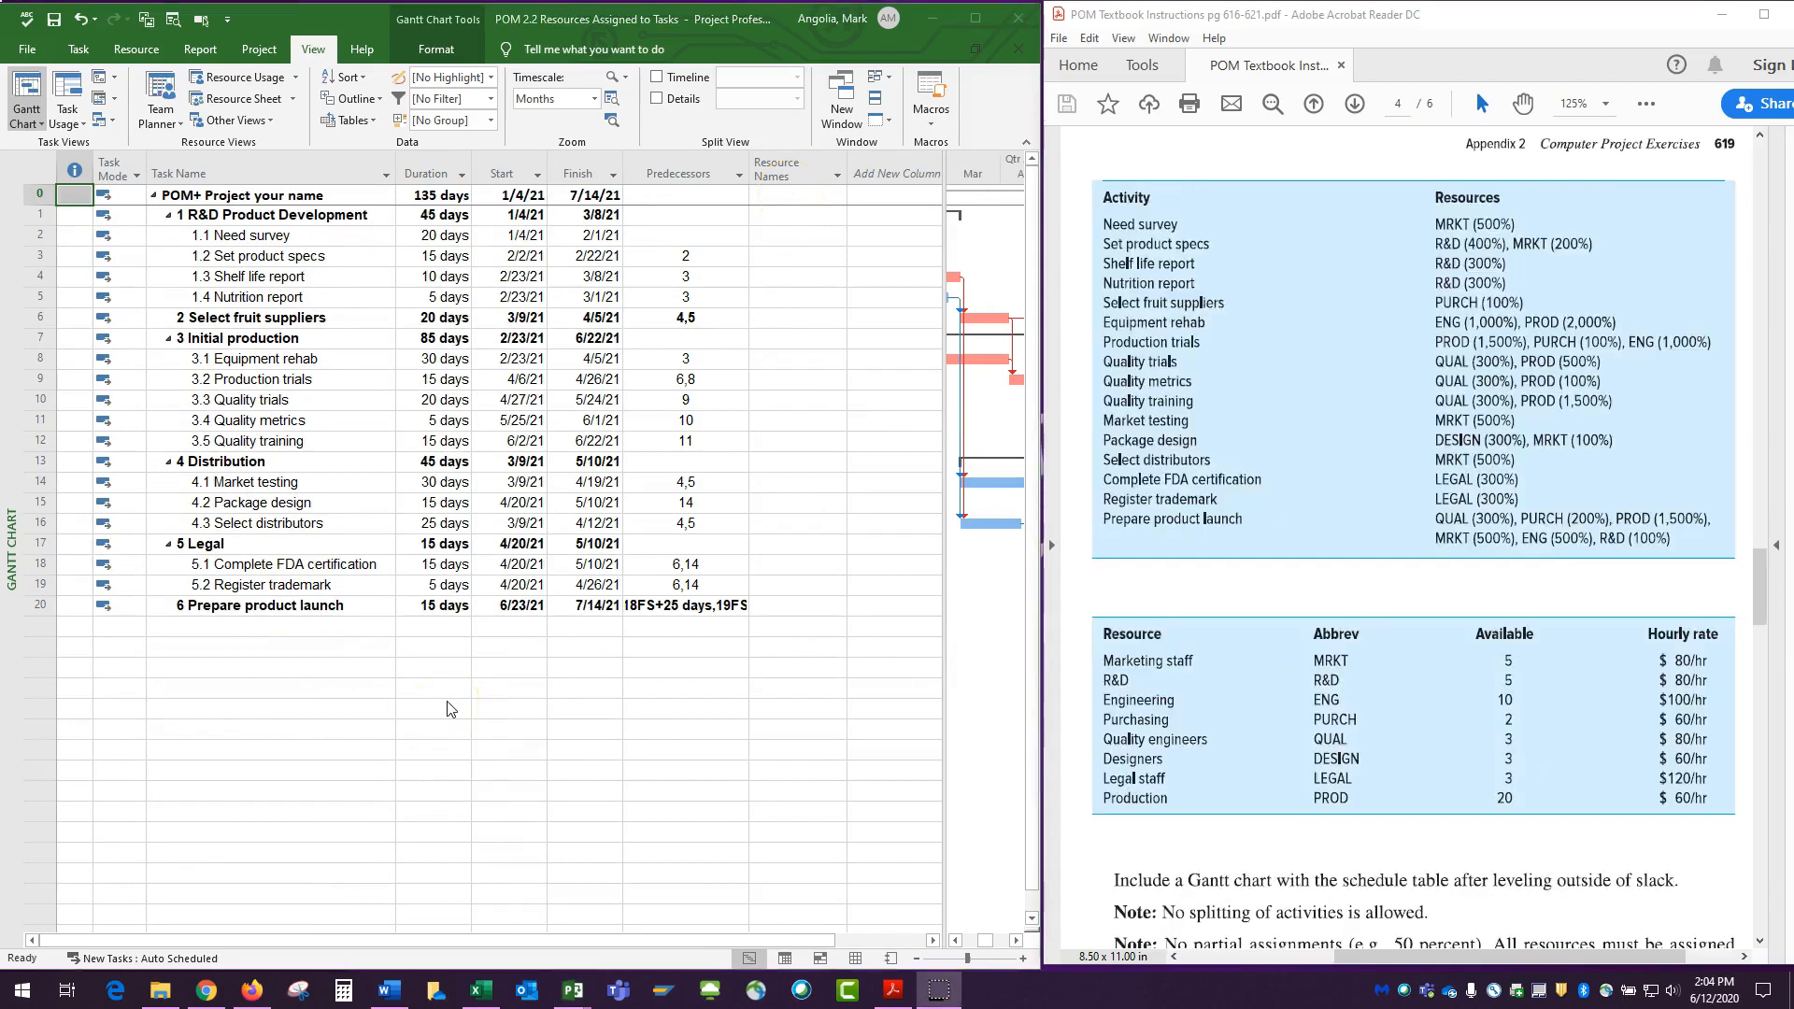
Try assigning Marketing Staff to the Need survey task directly in its Resource Names cell, and undo the assignment.
left_click(786, 236)
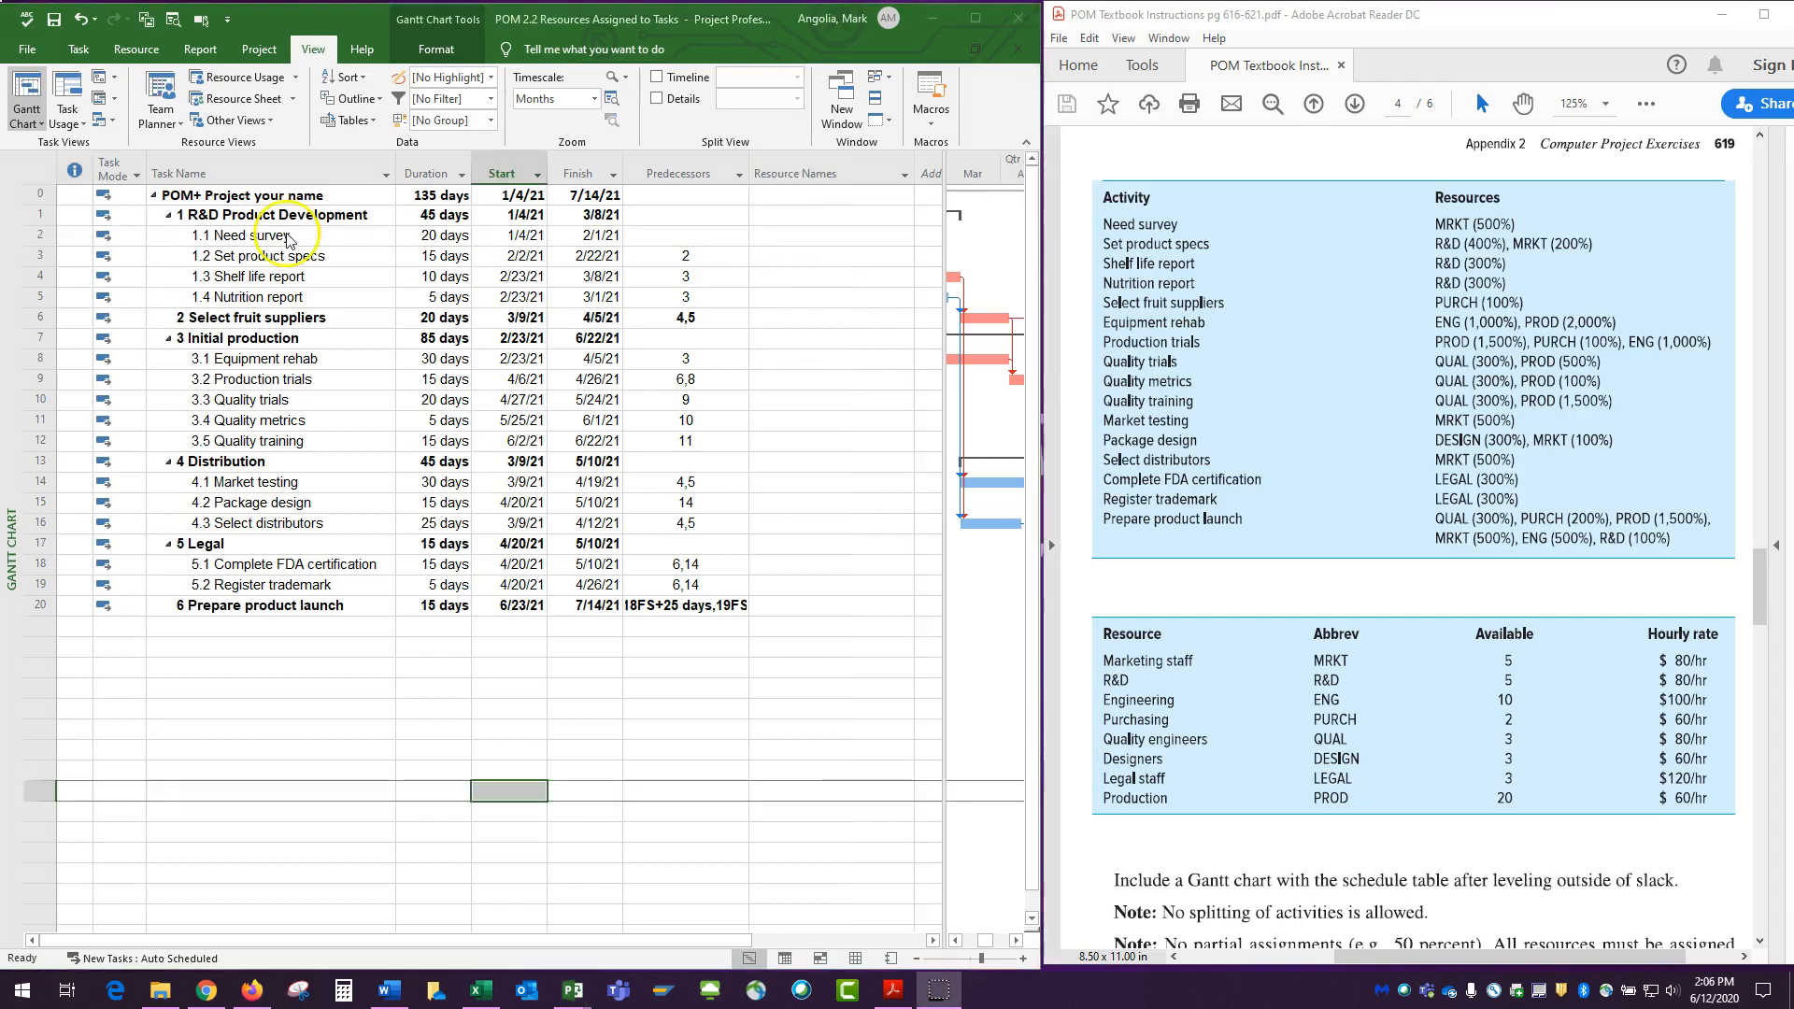
left_click(785, 237)
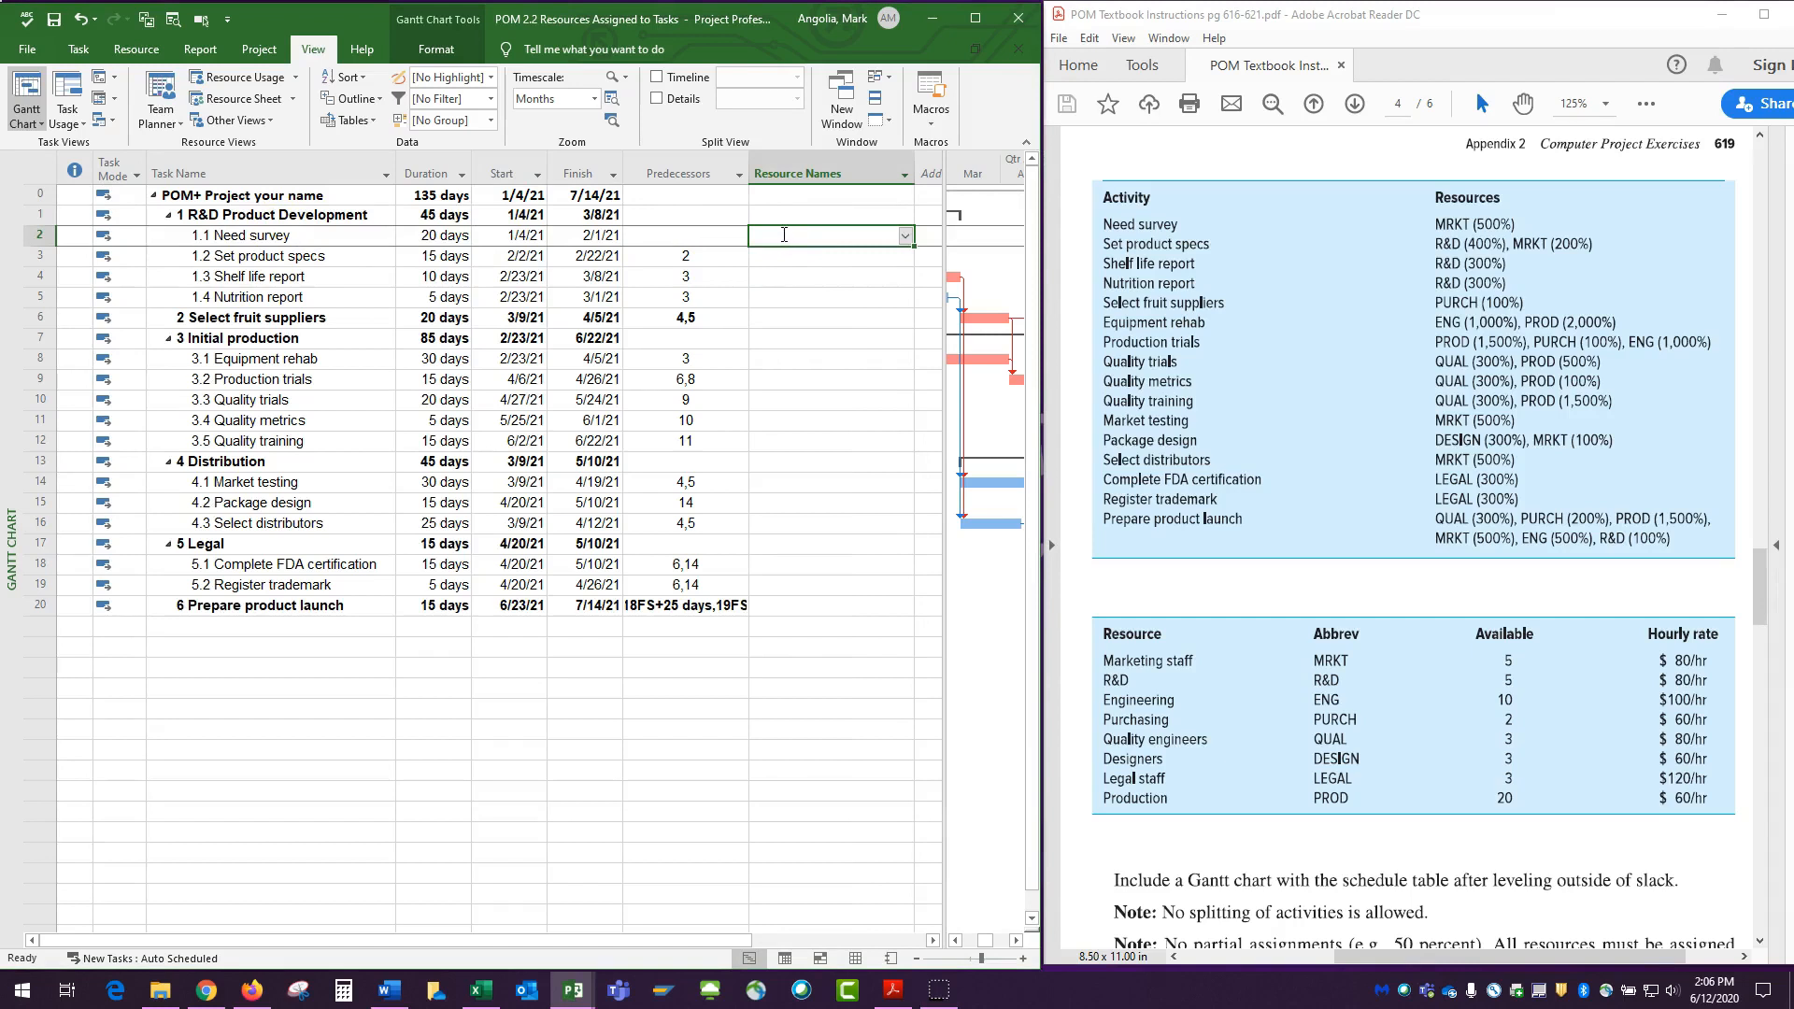
left_click(906, 237)
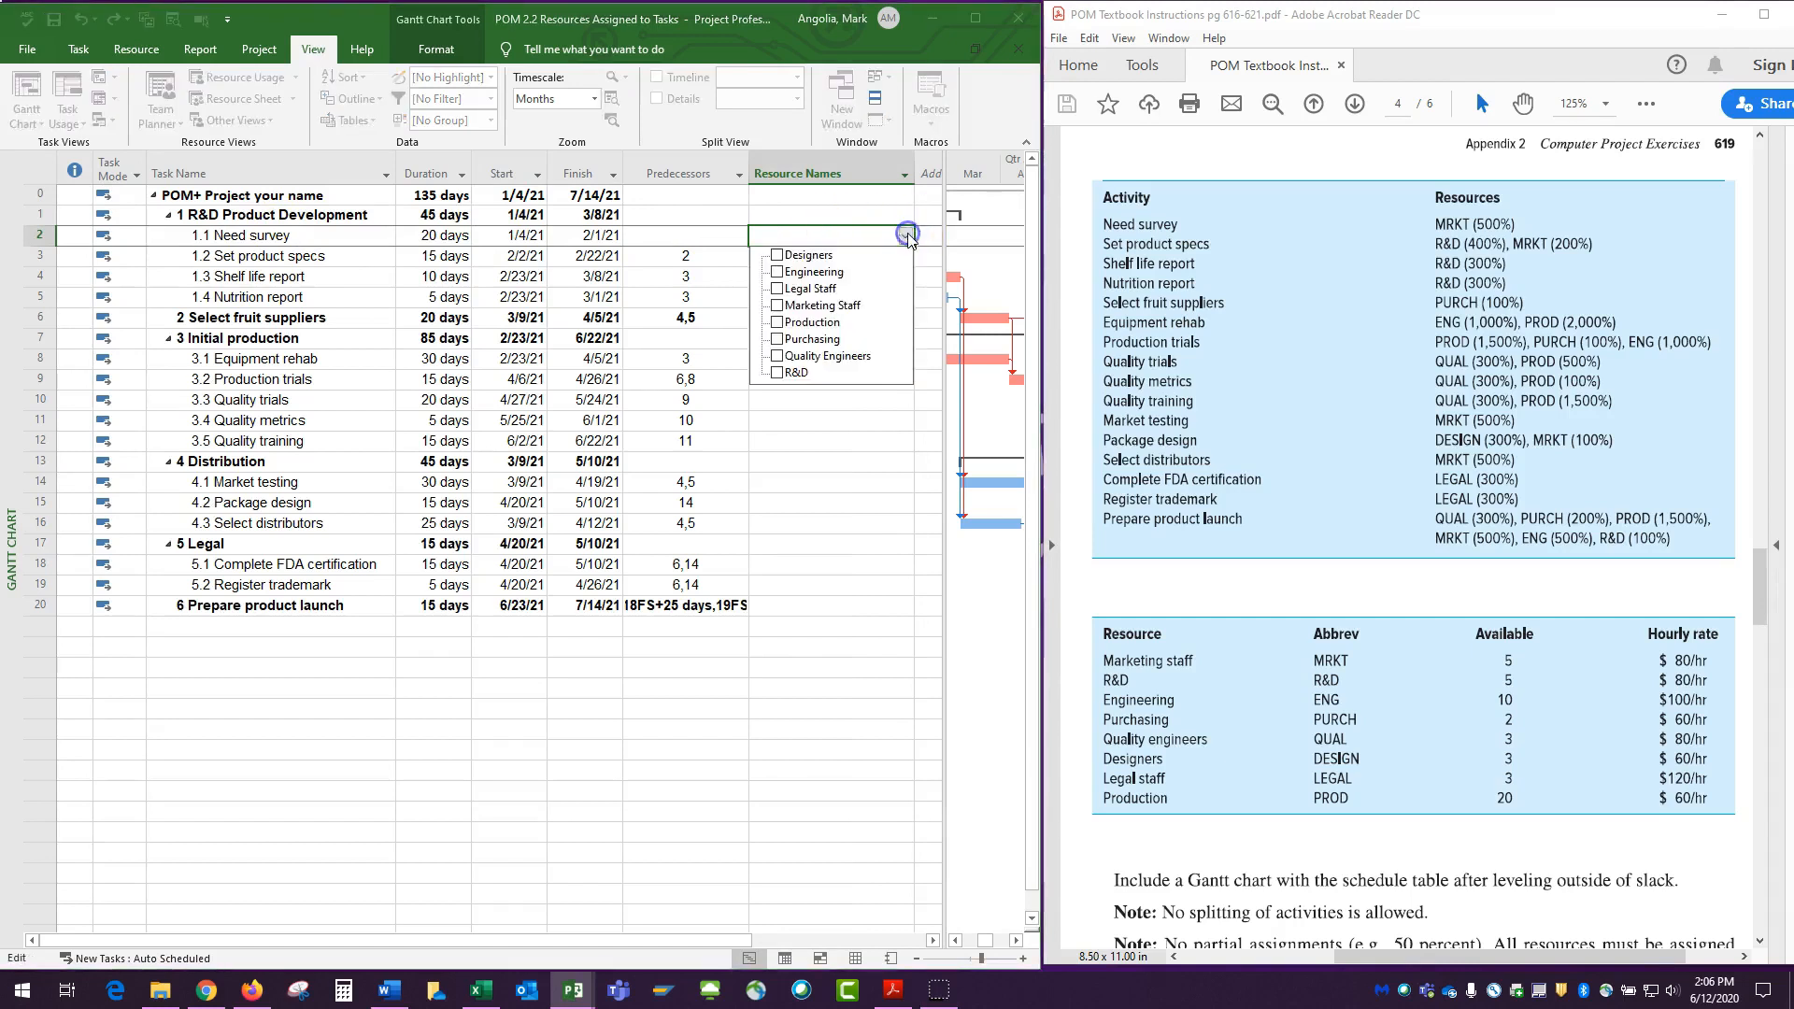
left_click(777, 305)
left_click(828, 454)
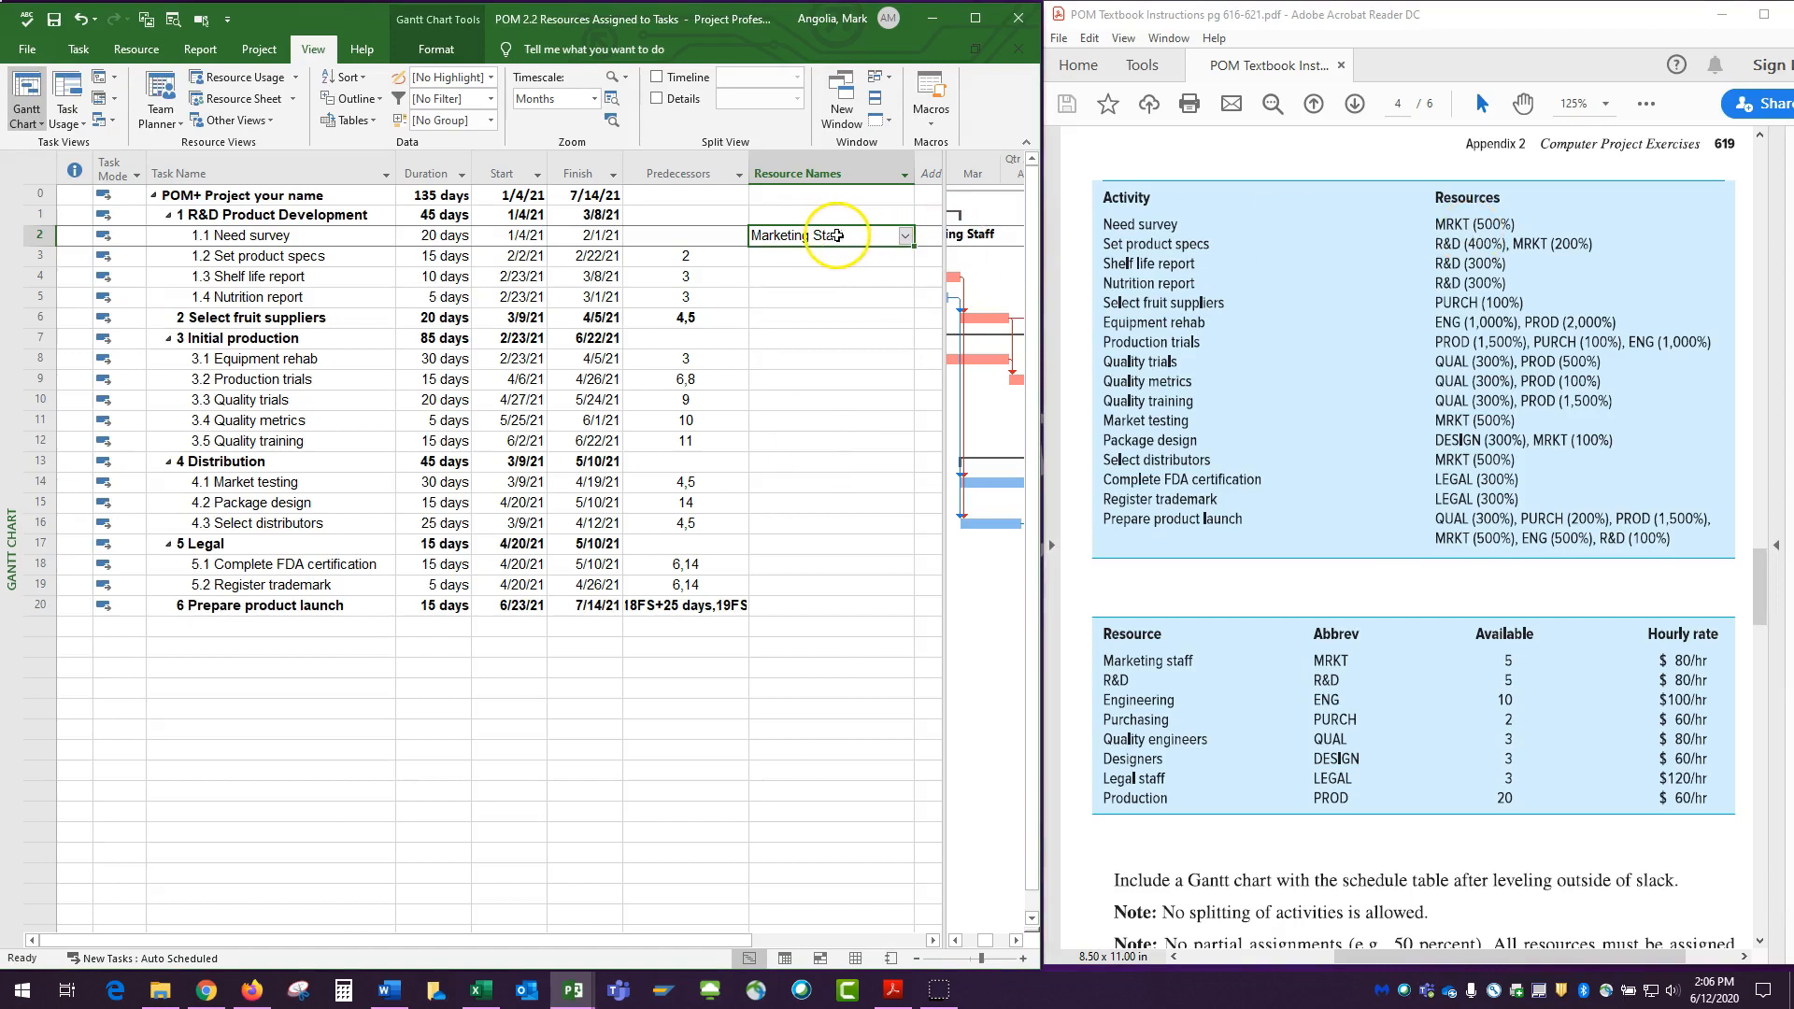
left_click(81, 20)
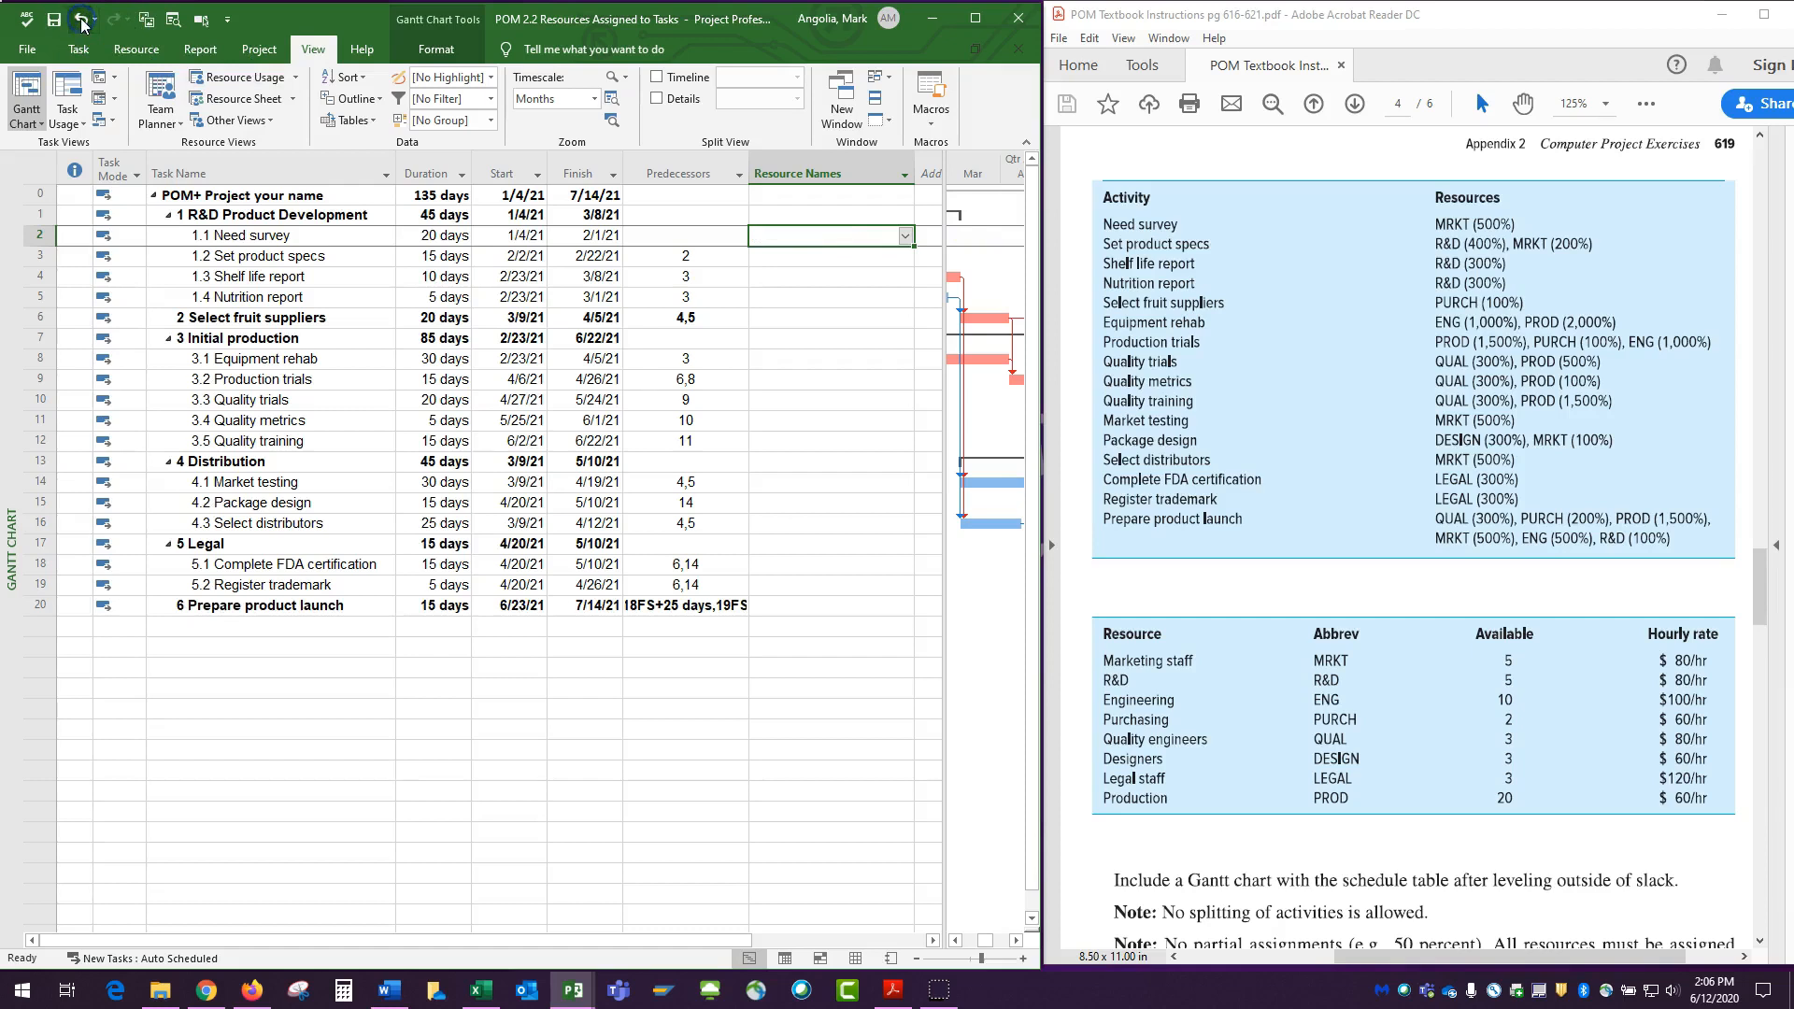
Assign Marketing Staff with 5 units to the Need survey task through its Task Information.
right_click(335, 235)
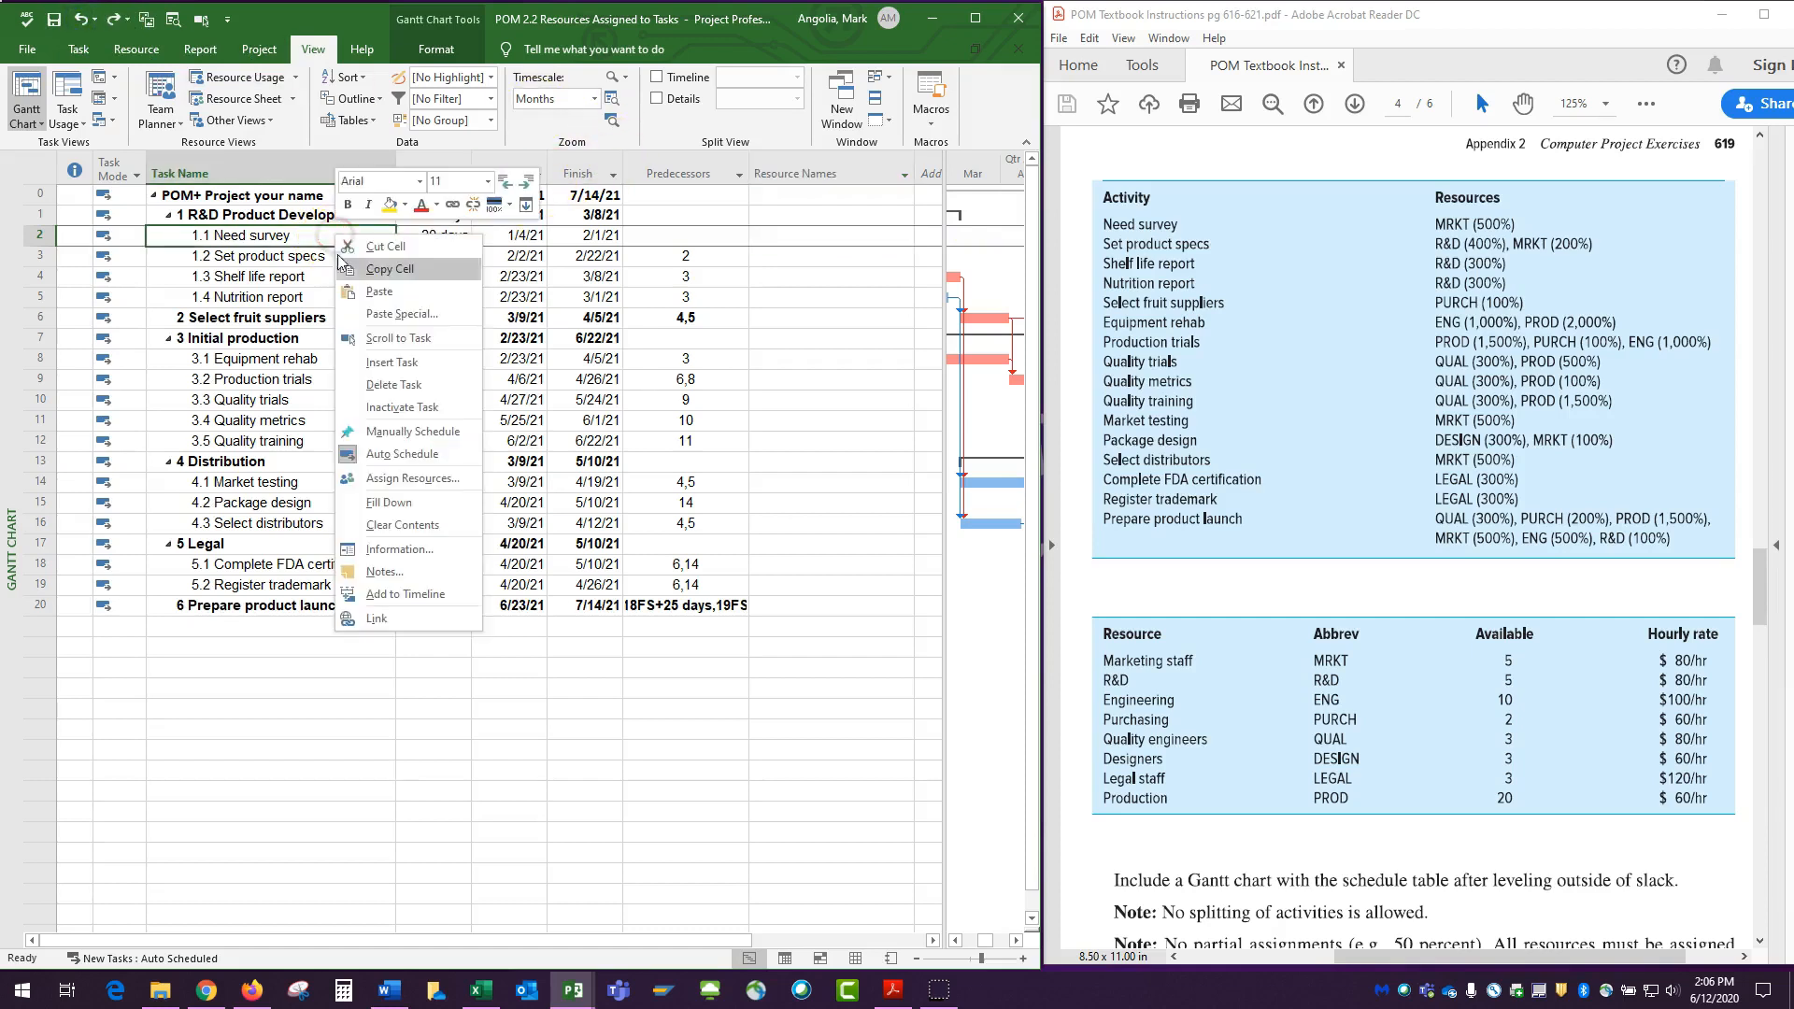
left_click(399, 552)
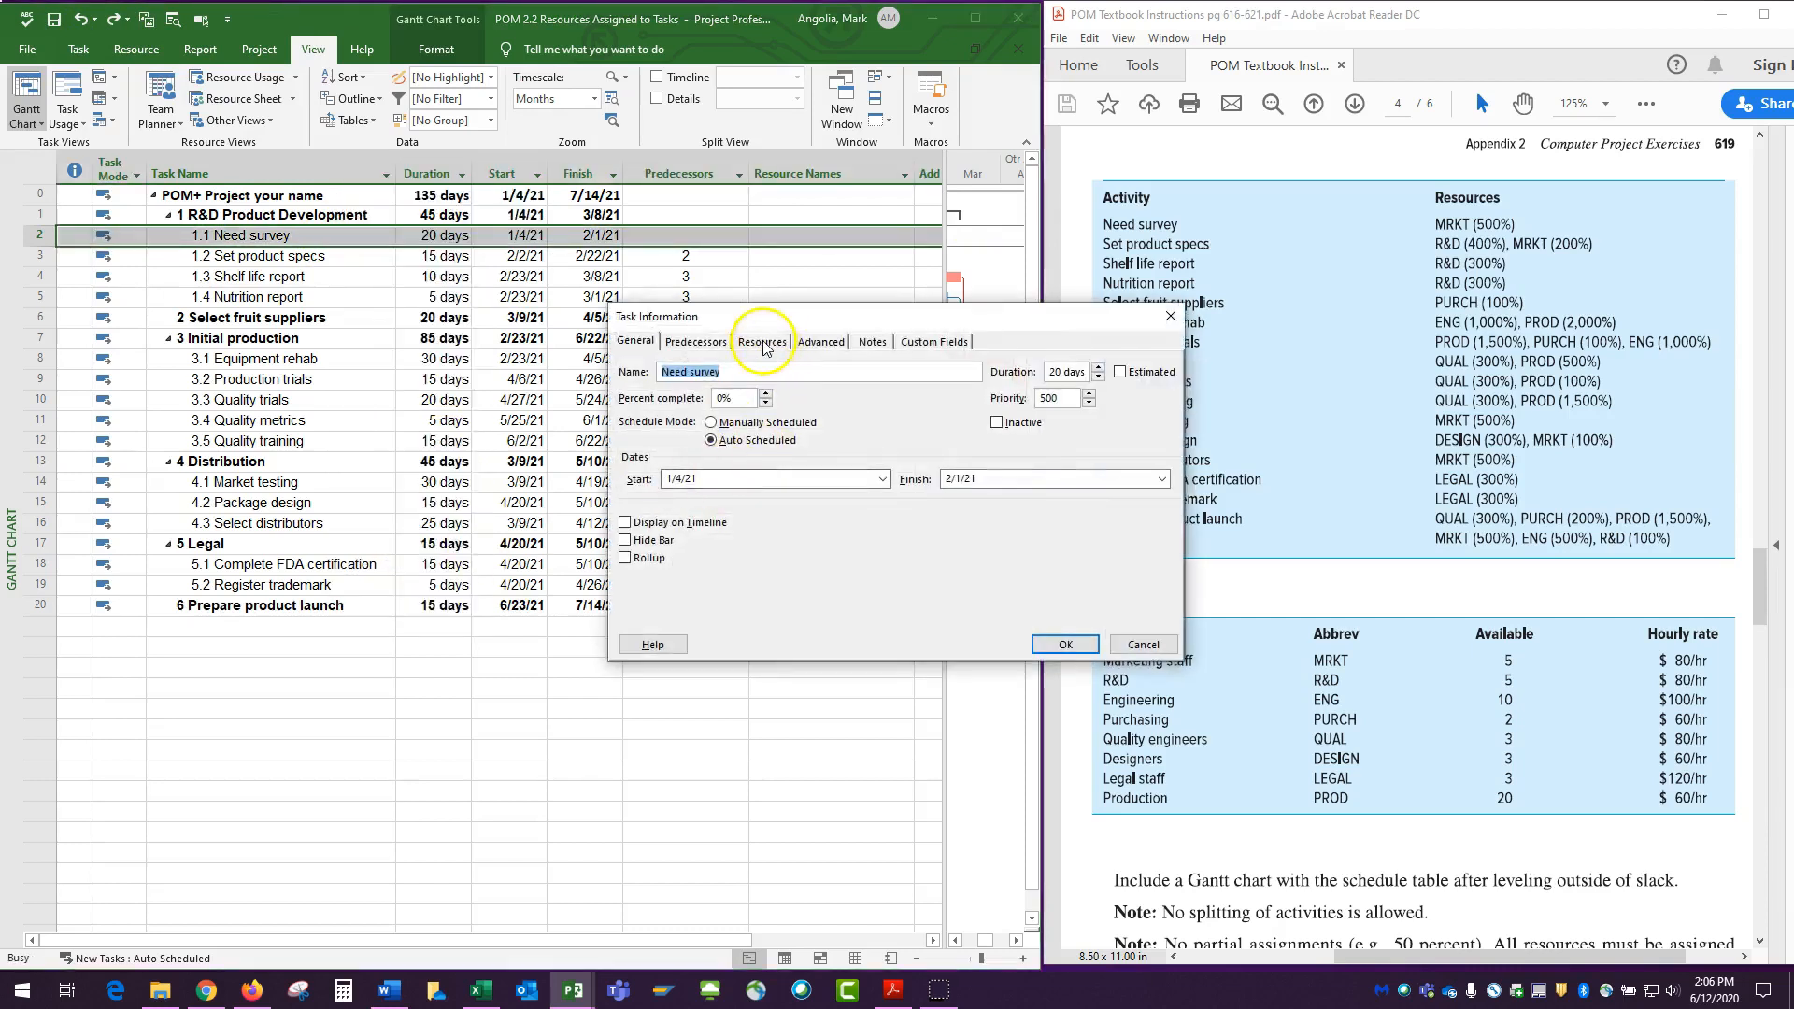
left_click(763, 342)
left_click_drag(824, 322, 1284, 260)
left_click(1200, 366)
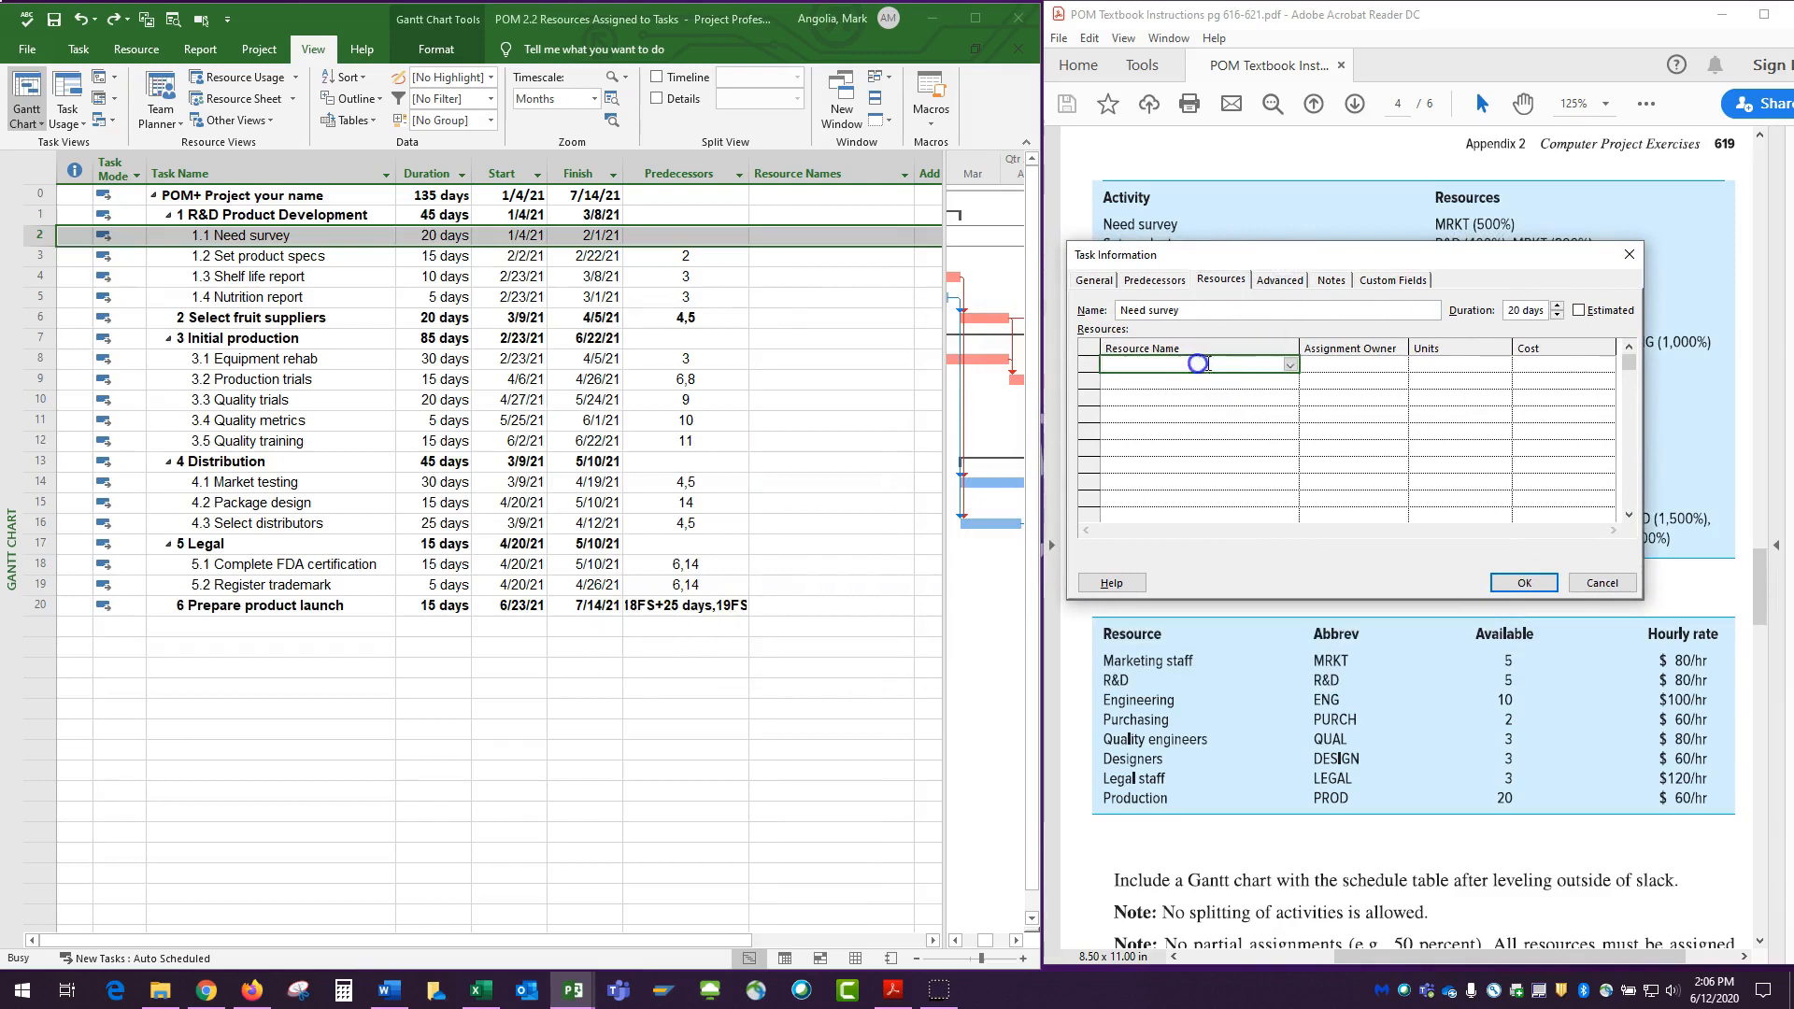
left_click(1288, 364)
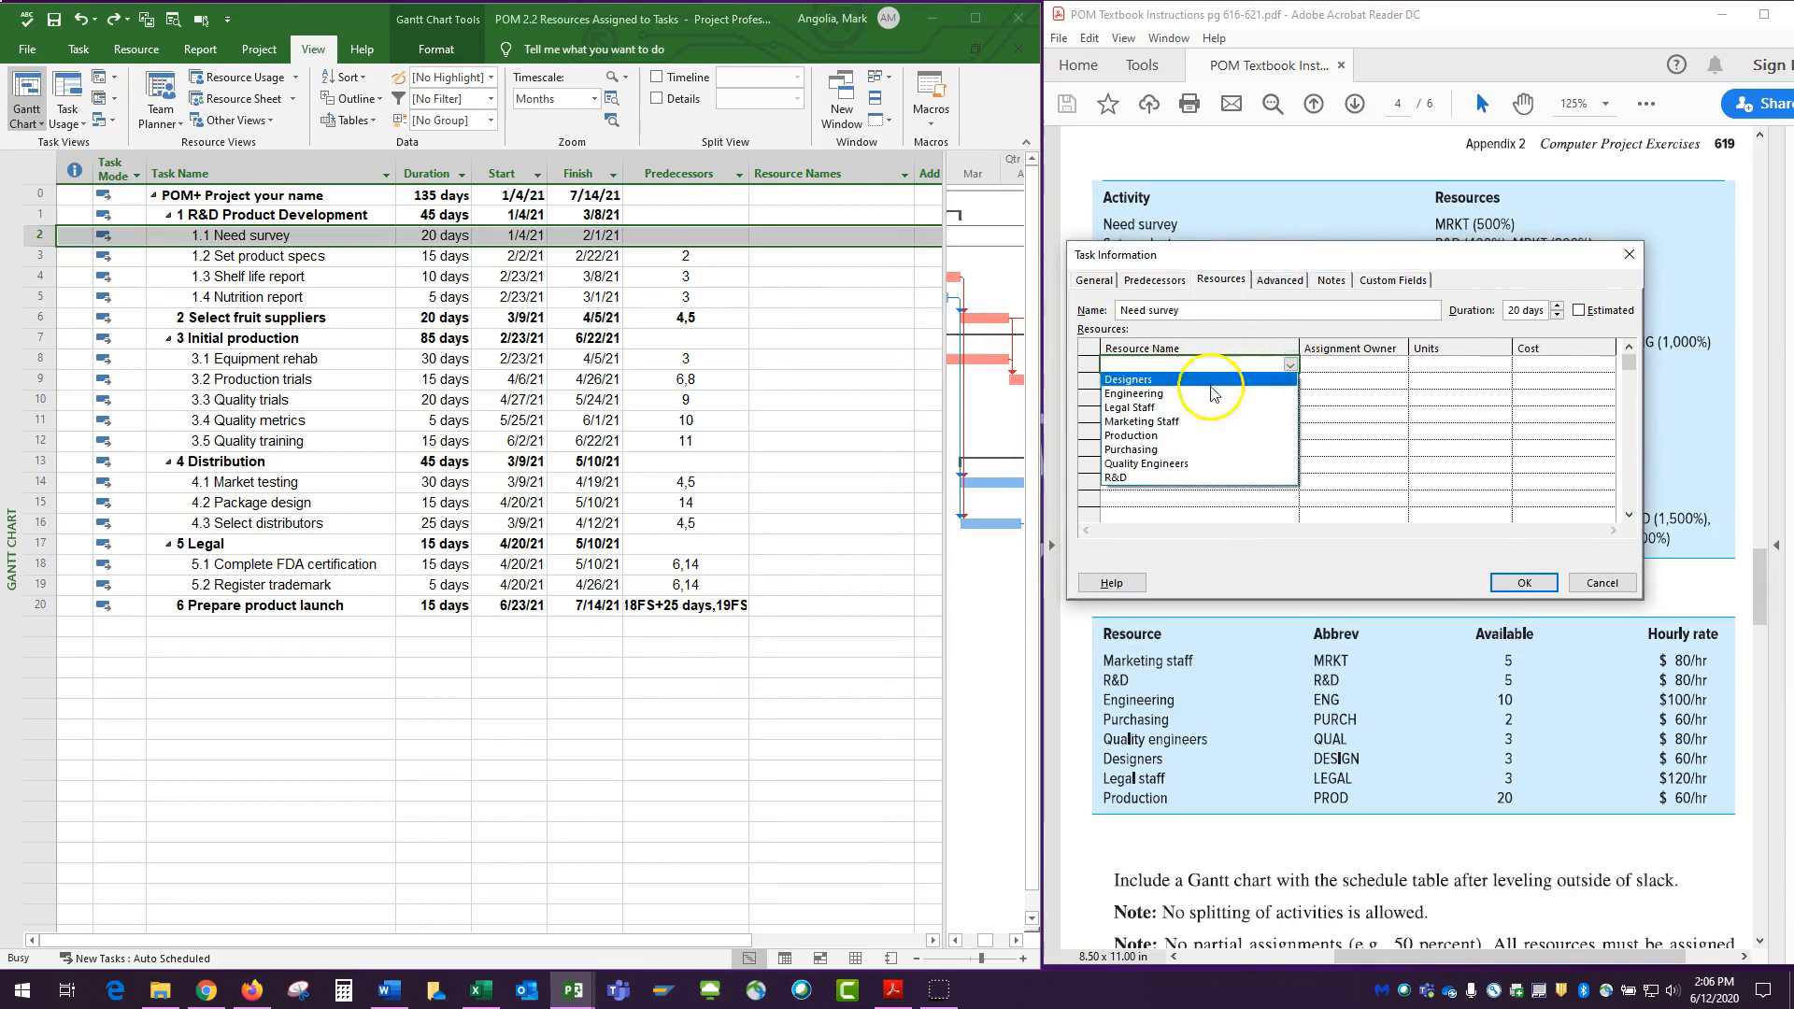
left_click(1154, 422)
left_click(1492, 363)
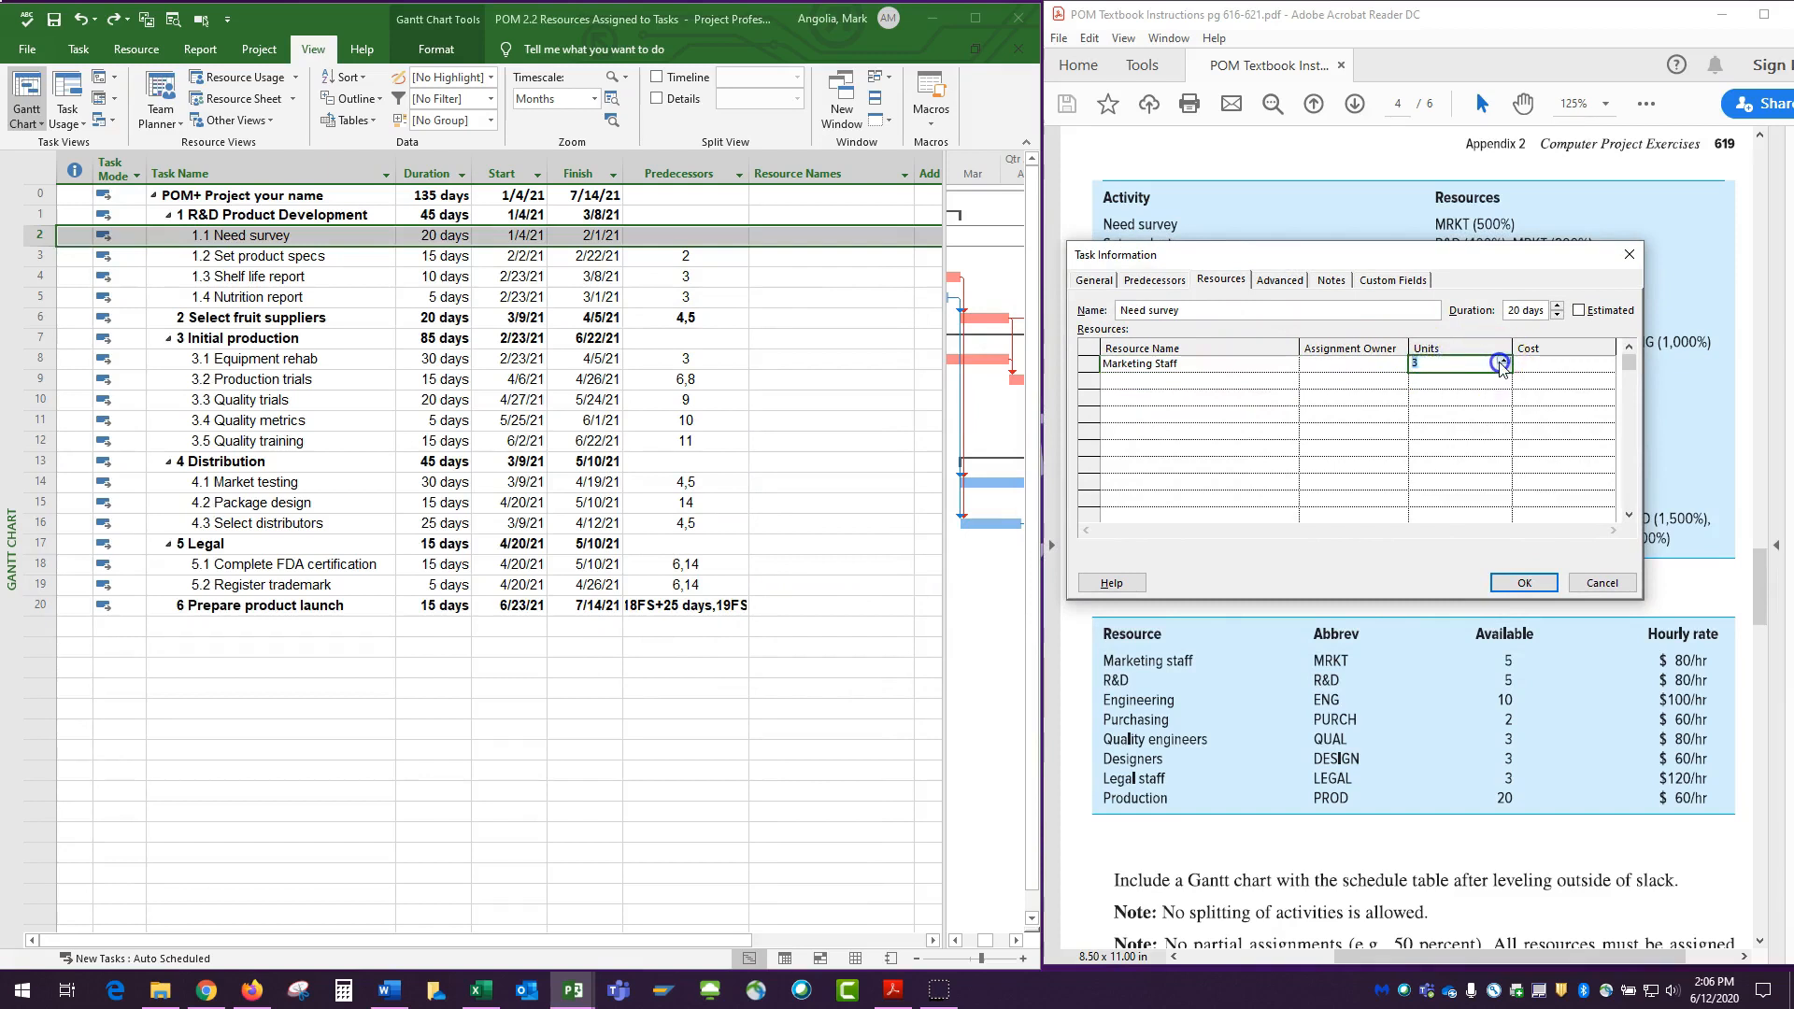
left_click(1488, 398)
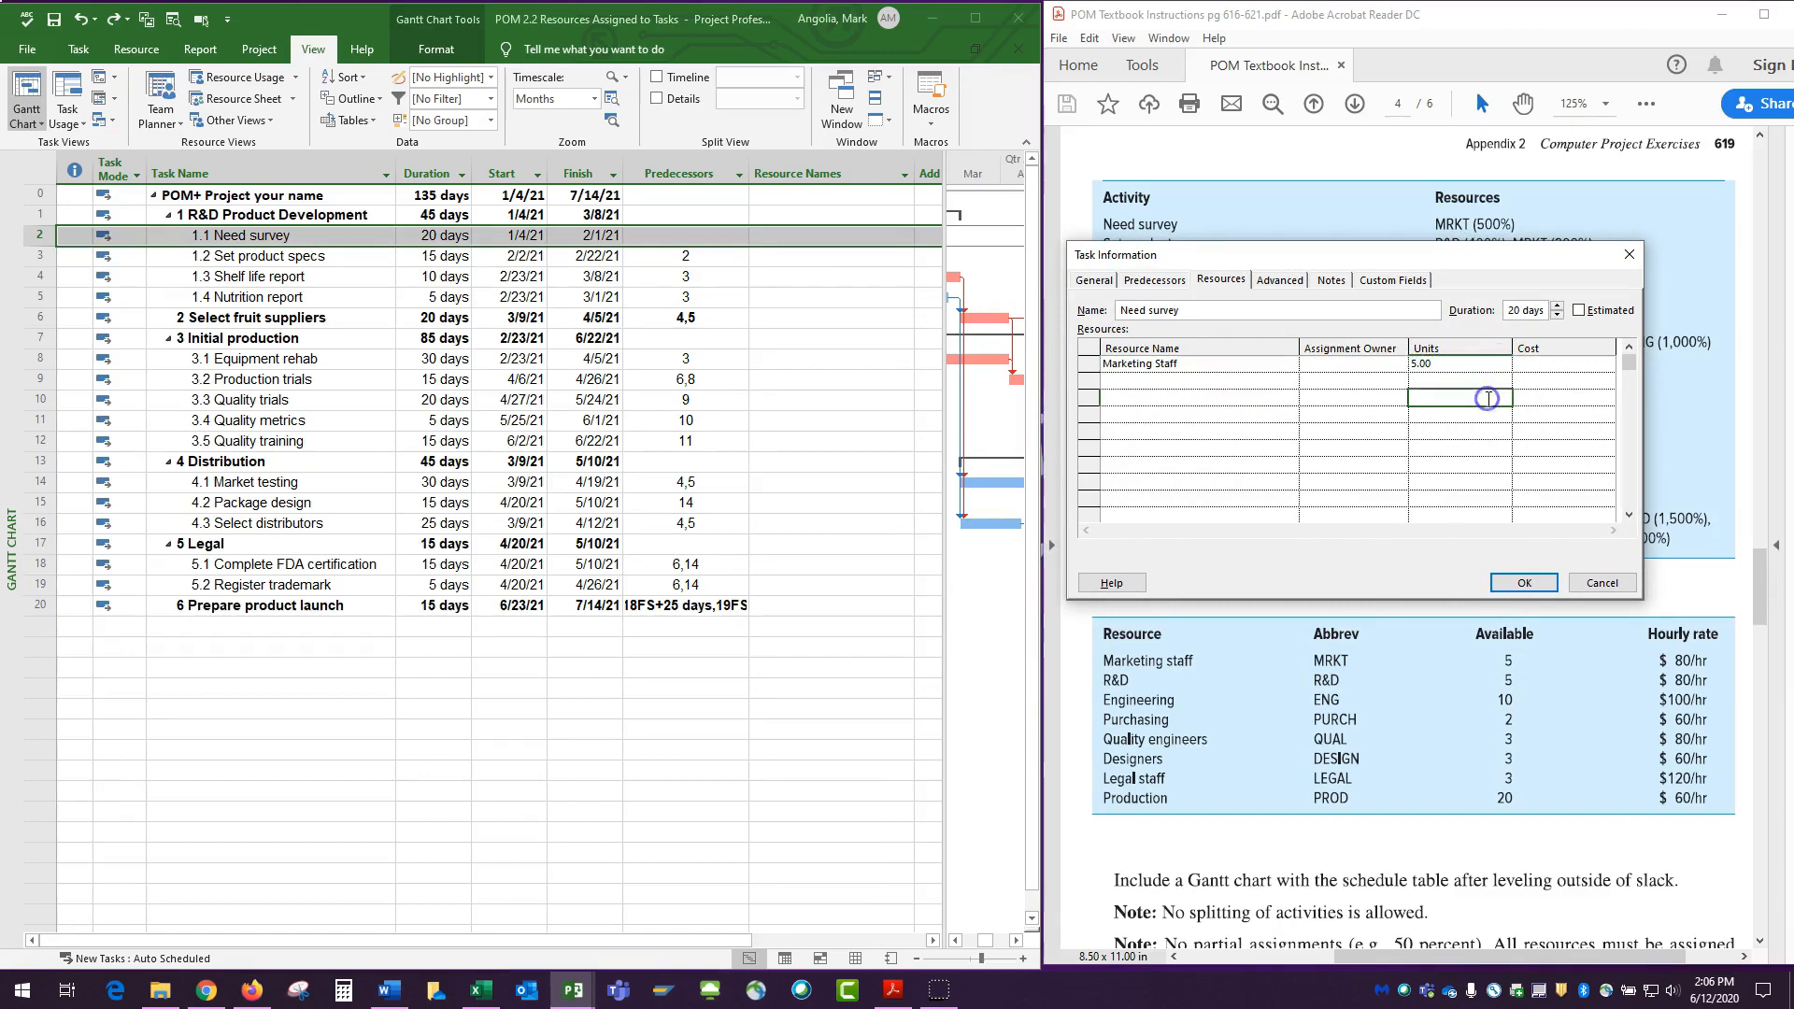
left_click(1524, 587)
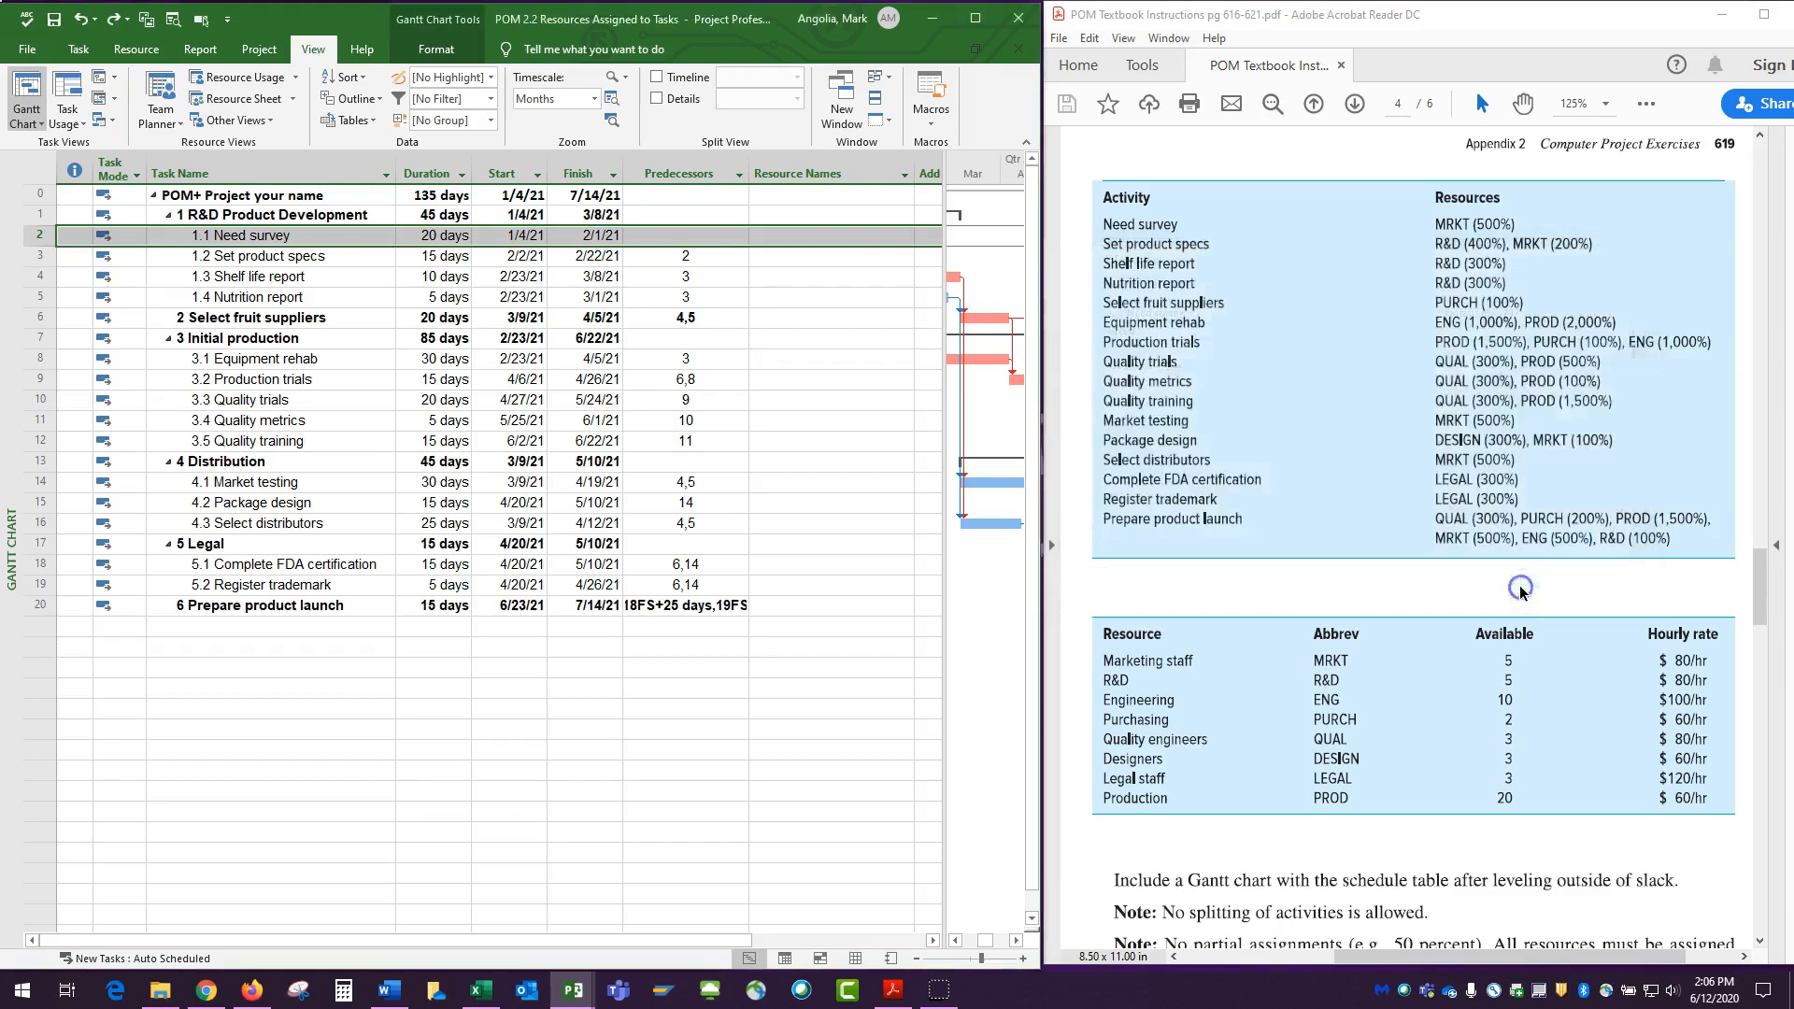
Add R&D and Marketing Staff as resources in the Task Information of the Set product specs task.
left_click(789, 258)
double_click(353, 257)
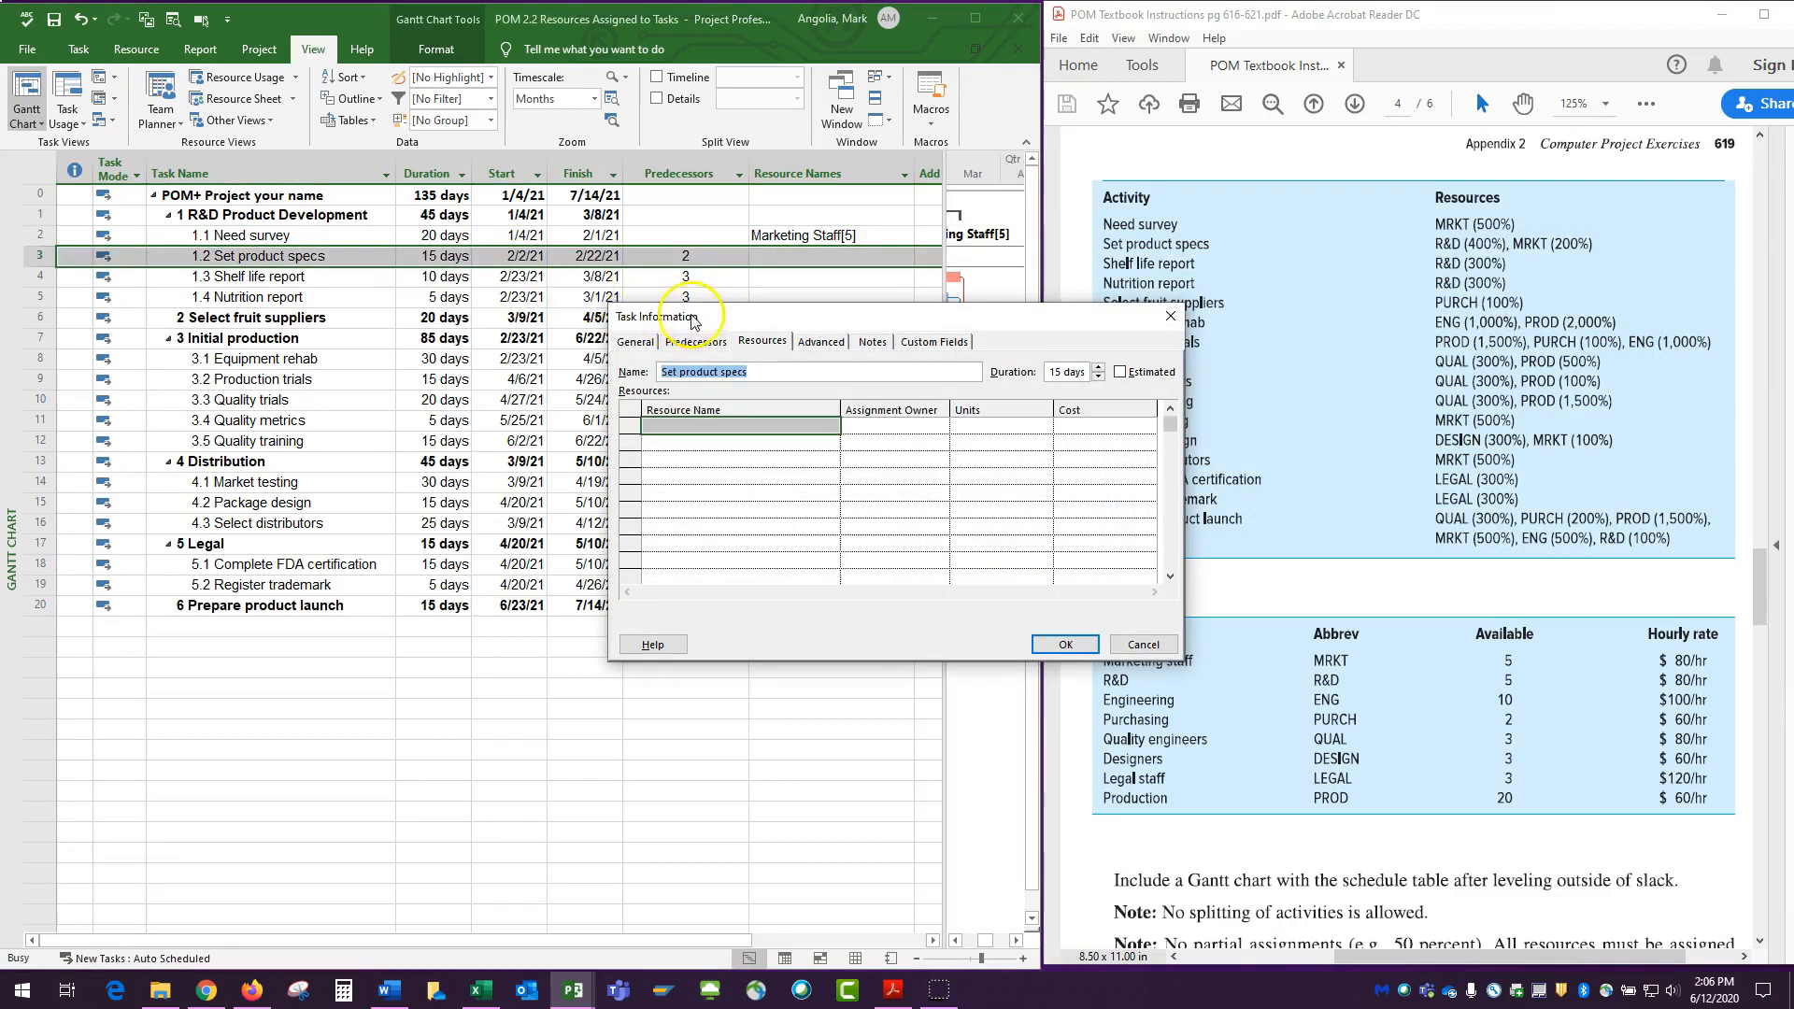
left_click(761, 343)
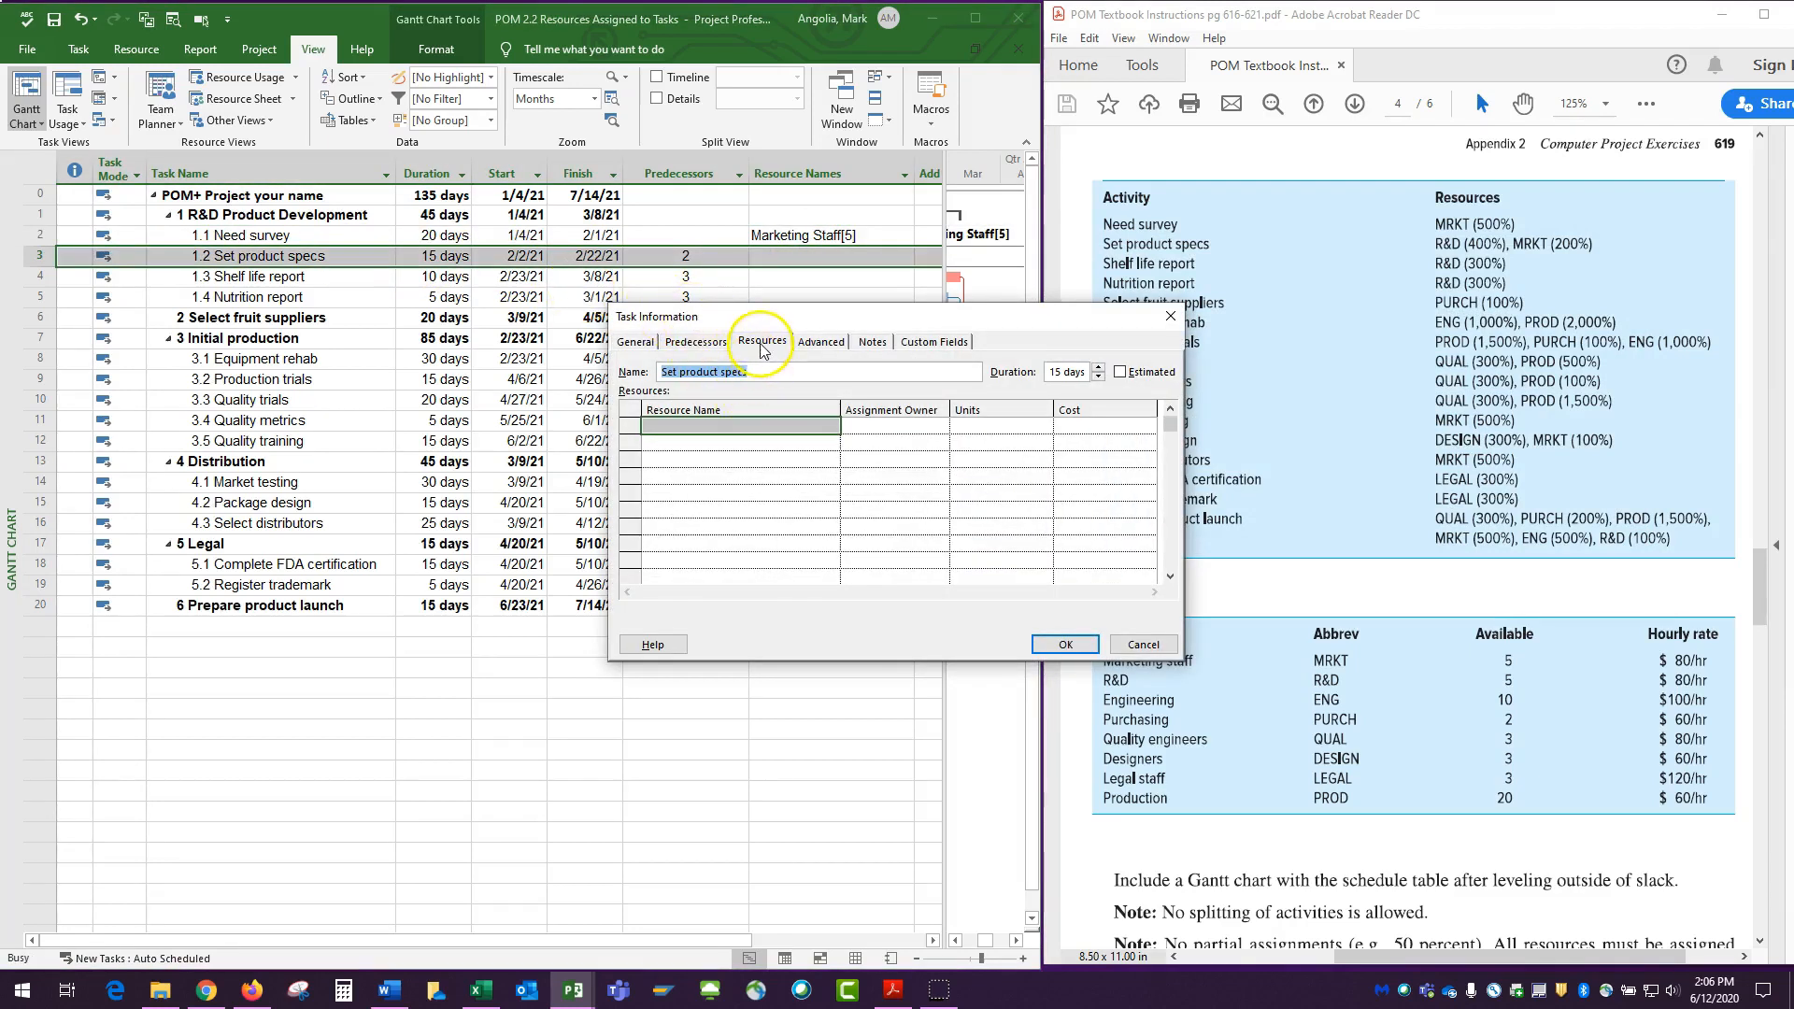
left_click(764, 426)
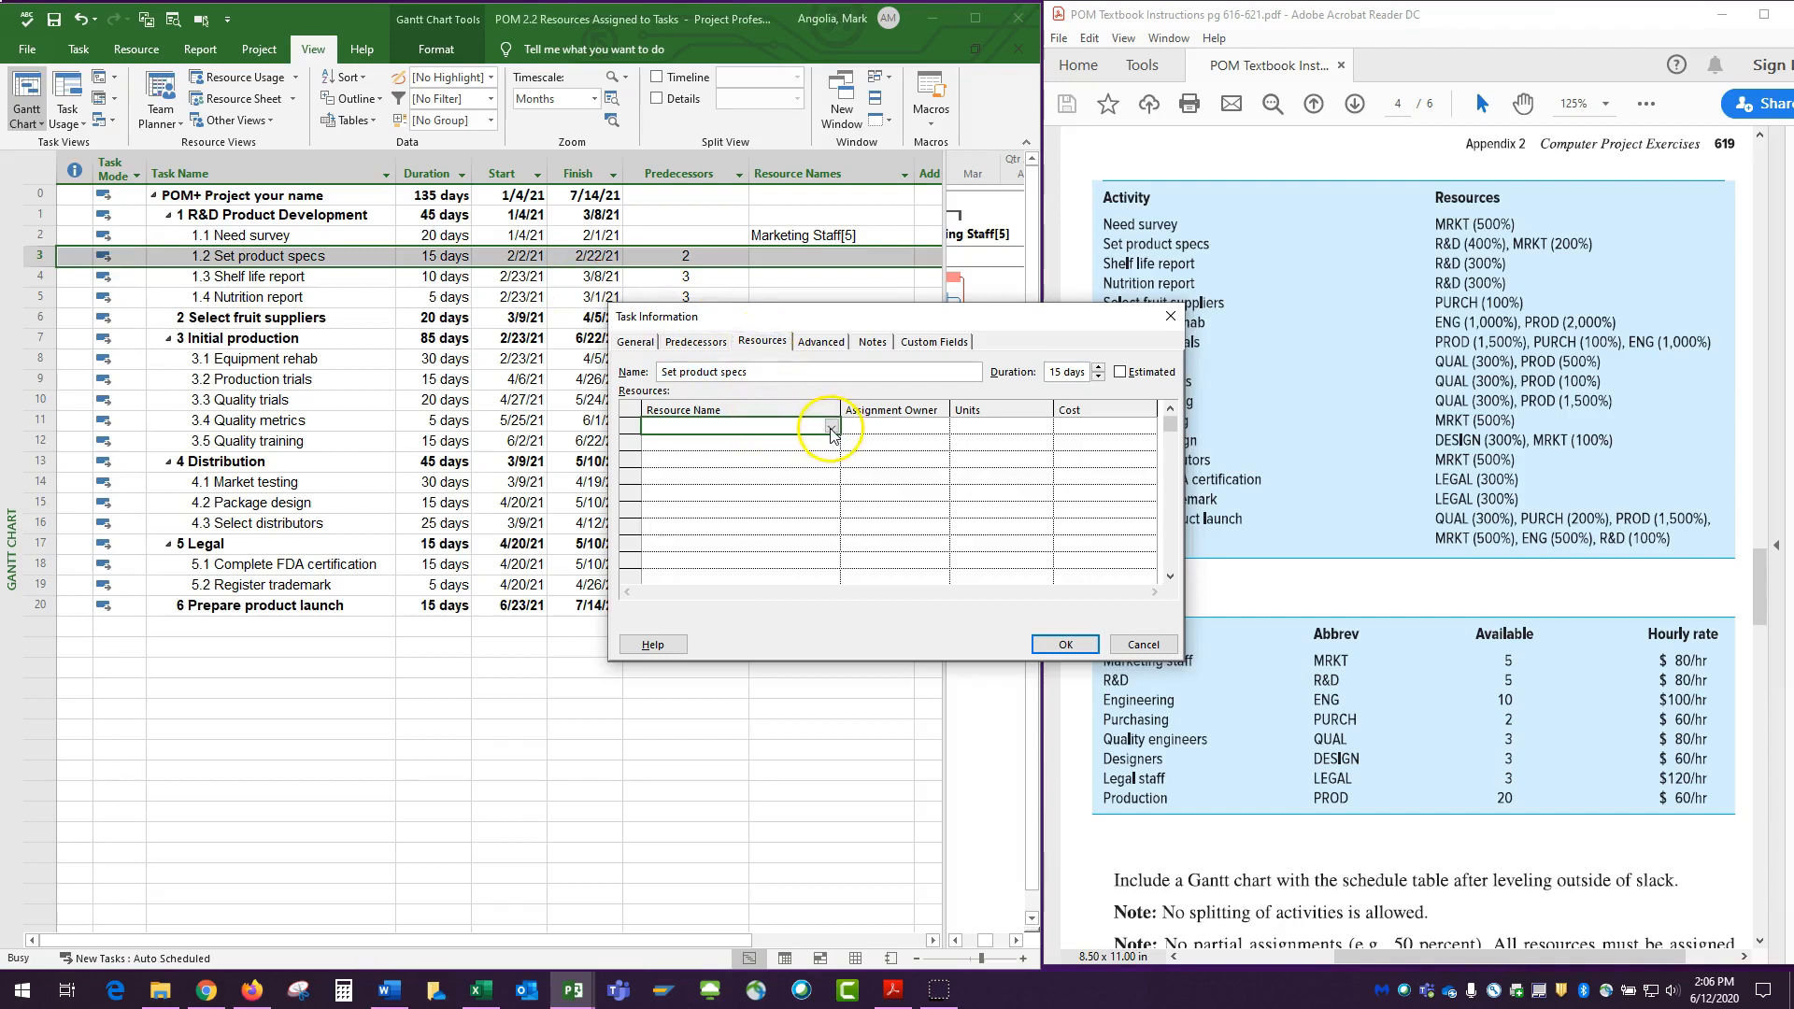
left_click(831, 427)
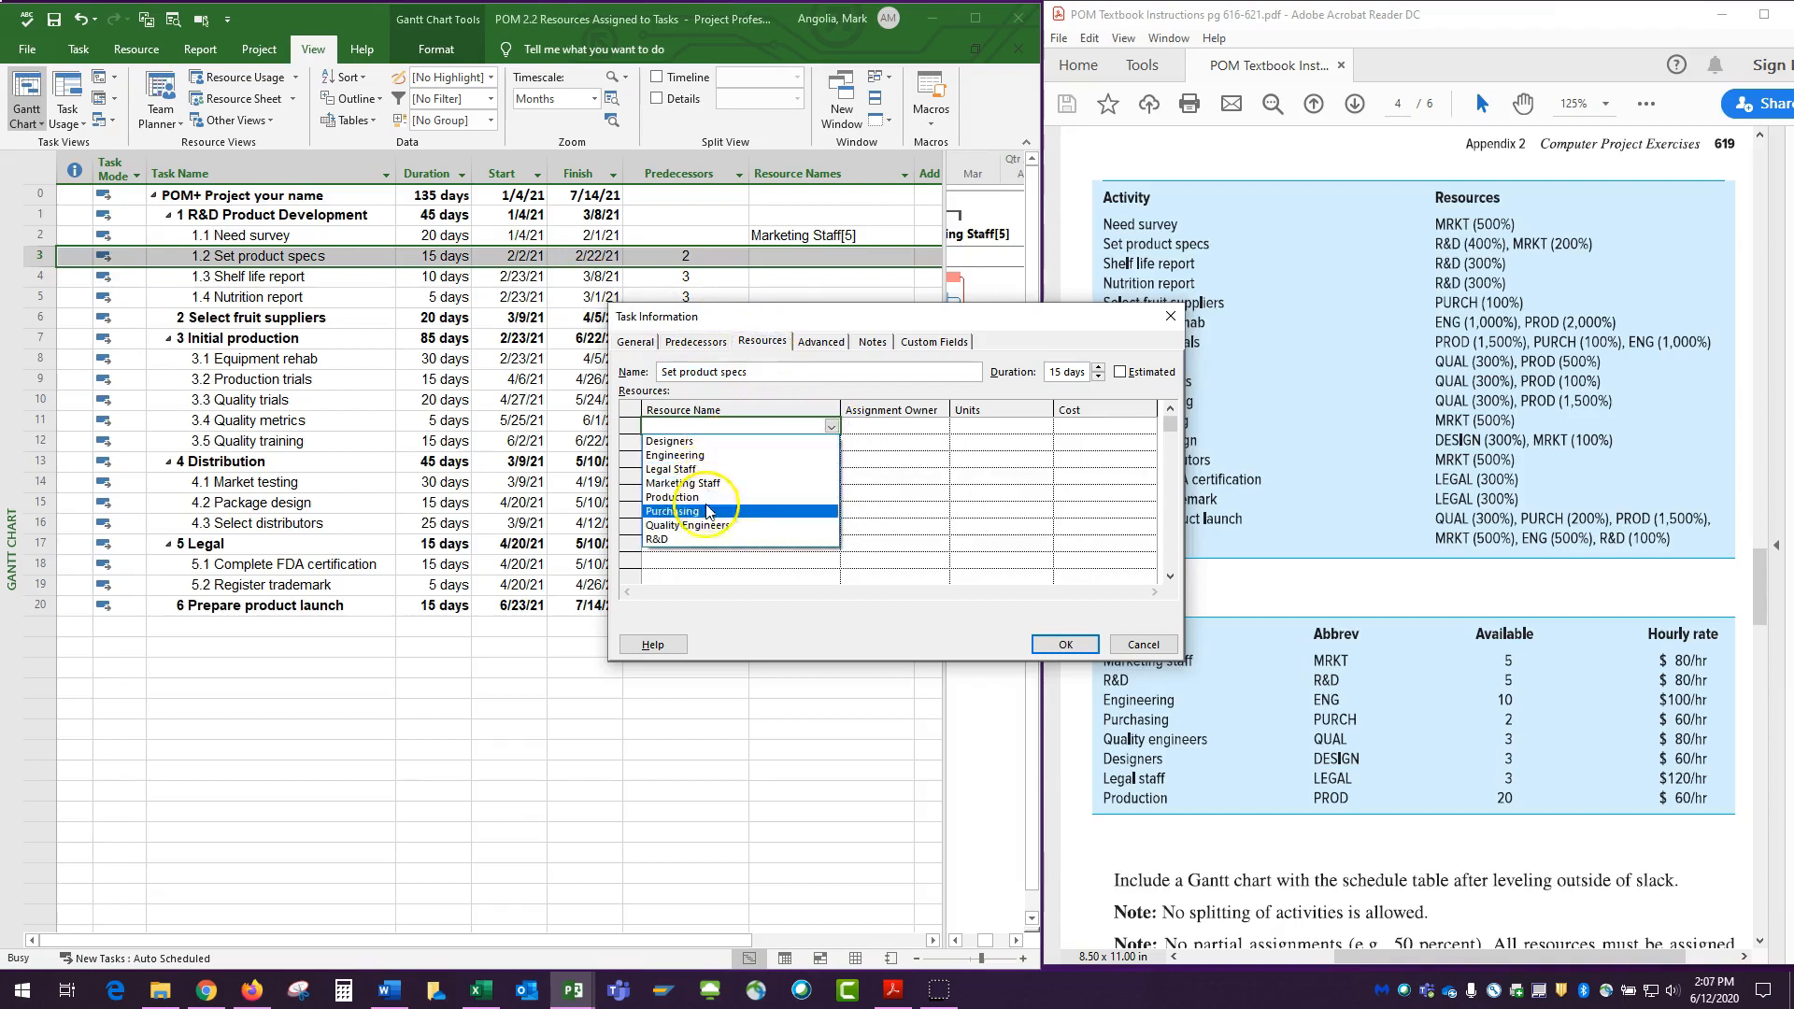
left_click(686, 539)
left_click(788, 441)
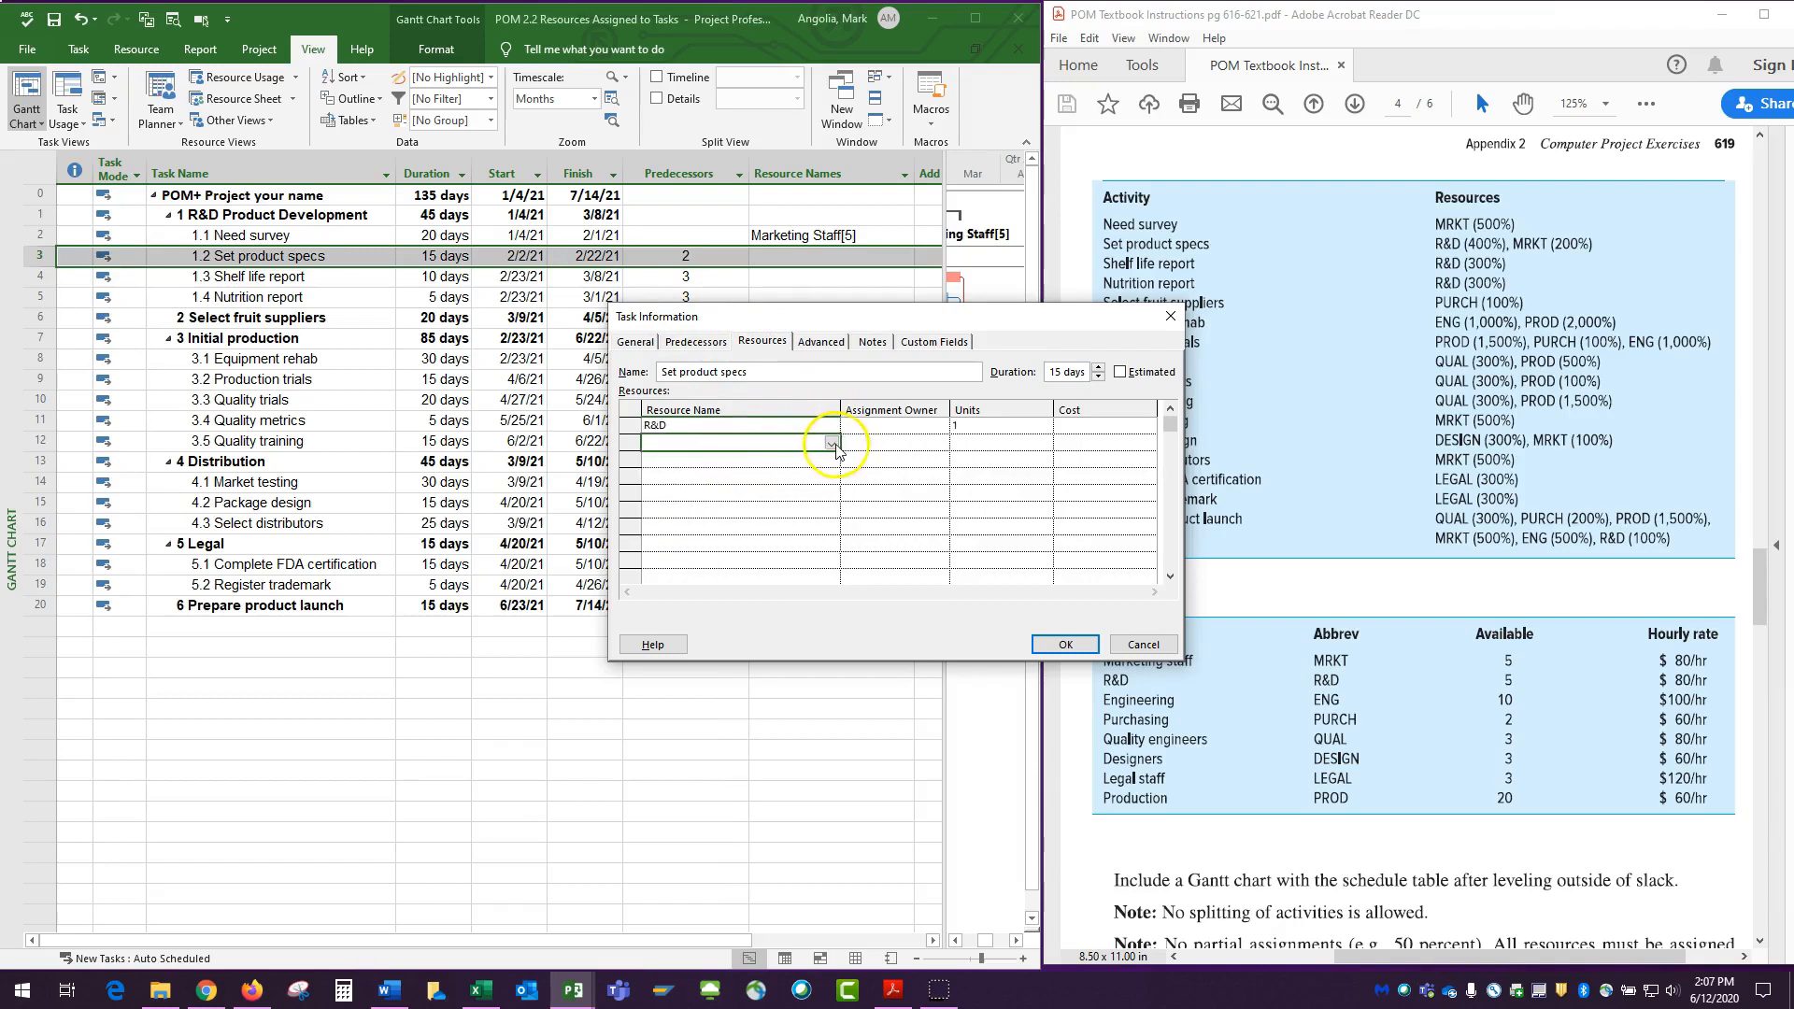
left_click(831, 443)
Set the Set product specs units to 4 for R&D and 2 for Marketing Staff, and accept the assignments.
left_click(1079, 327)
left_click_drag(1005, 322, 1475, 275)
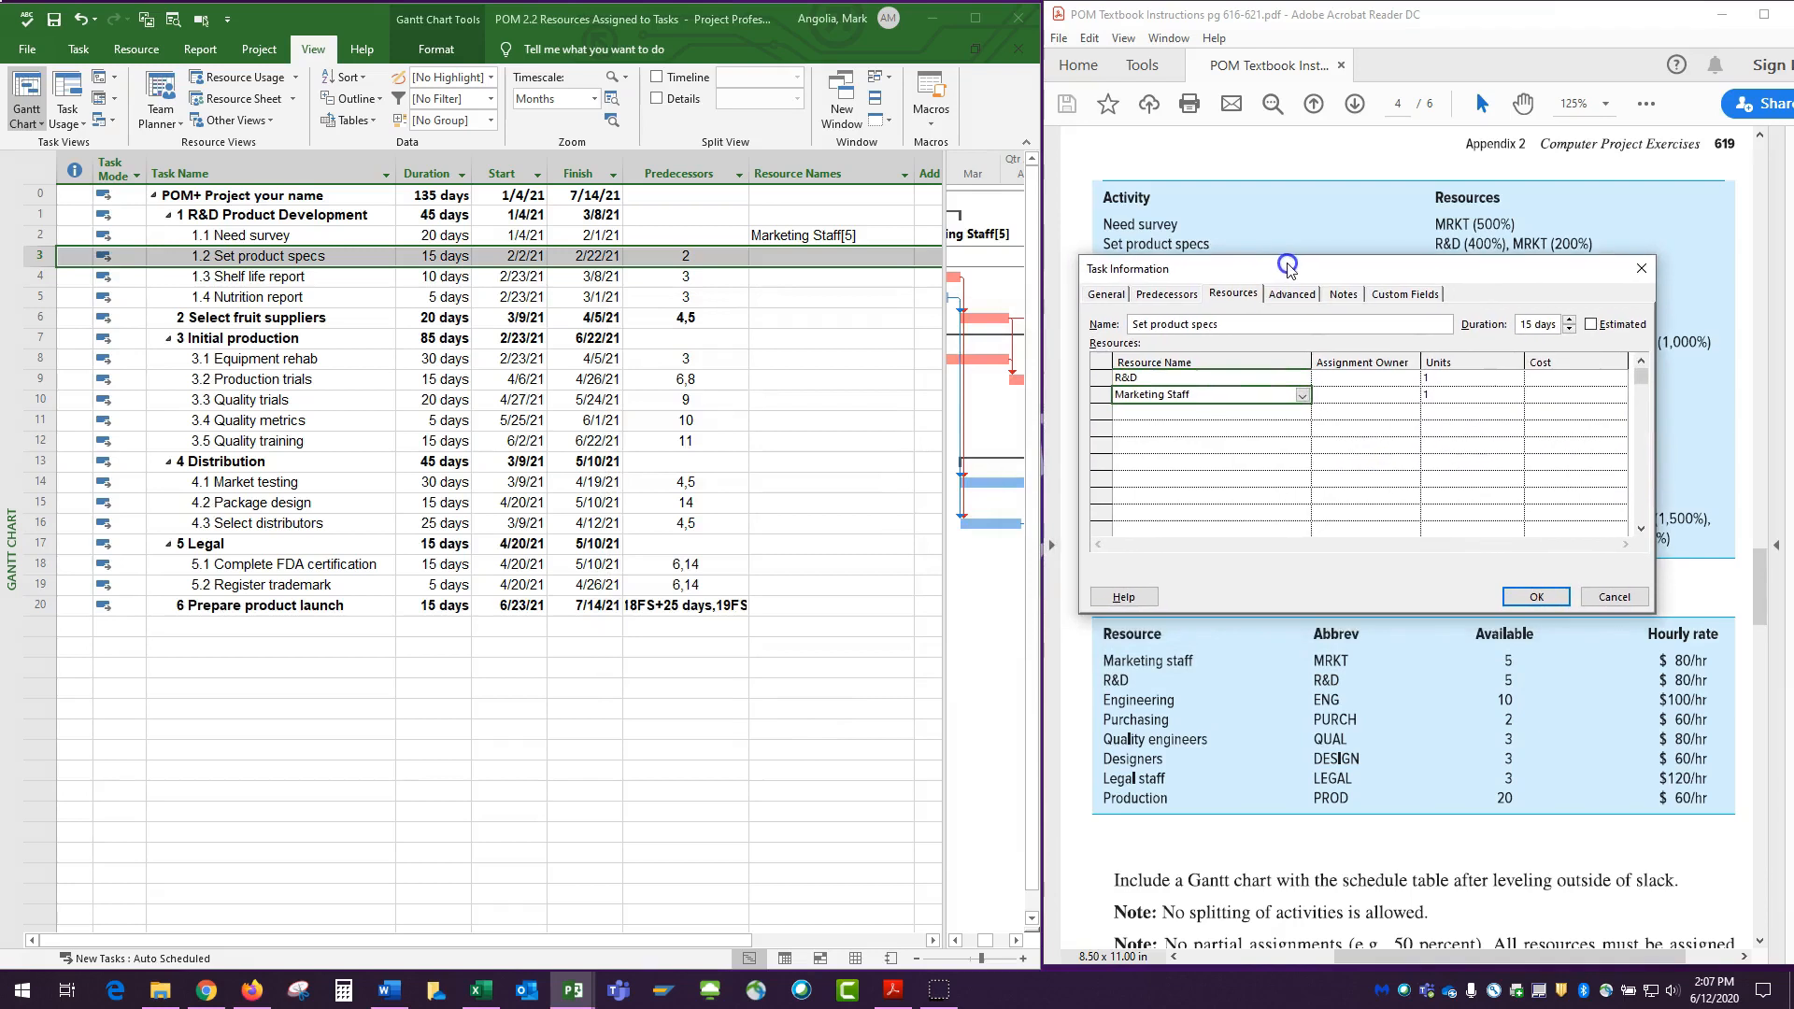
left_click(1444, 380)
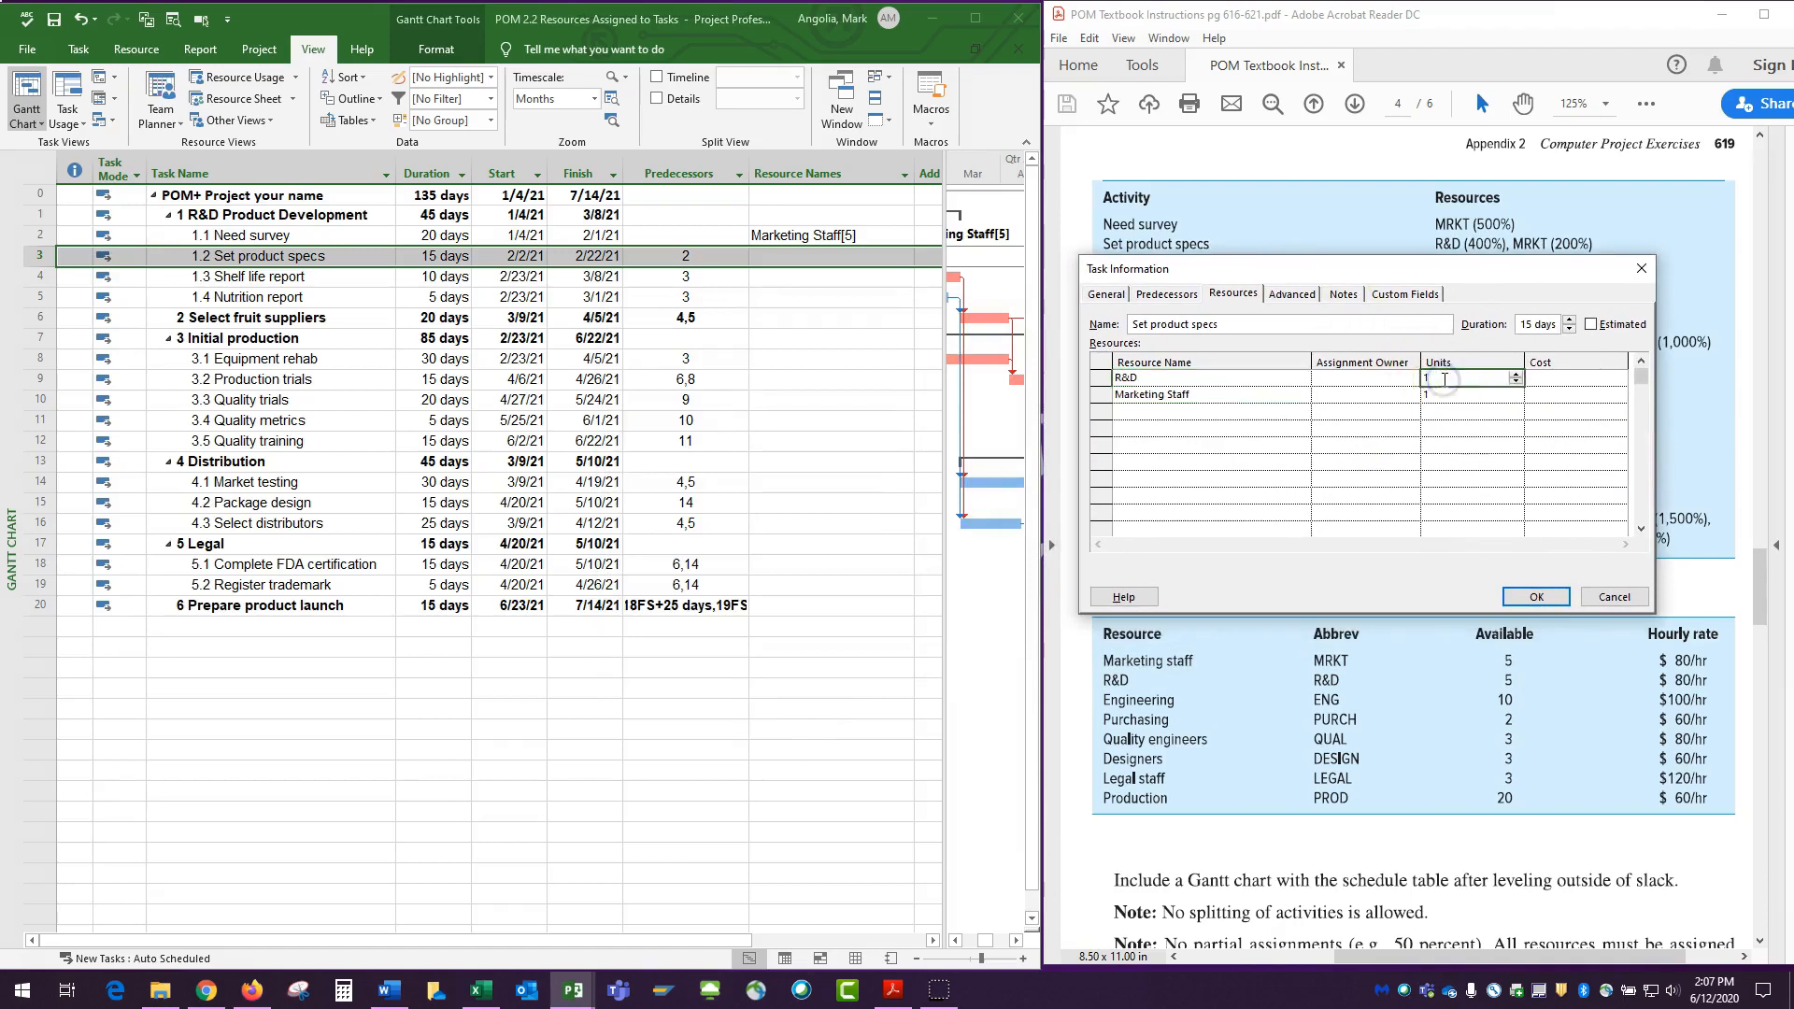
key("Return")
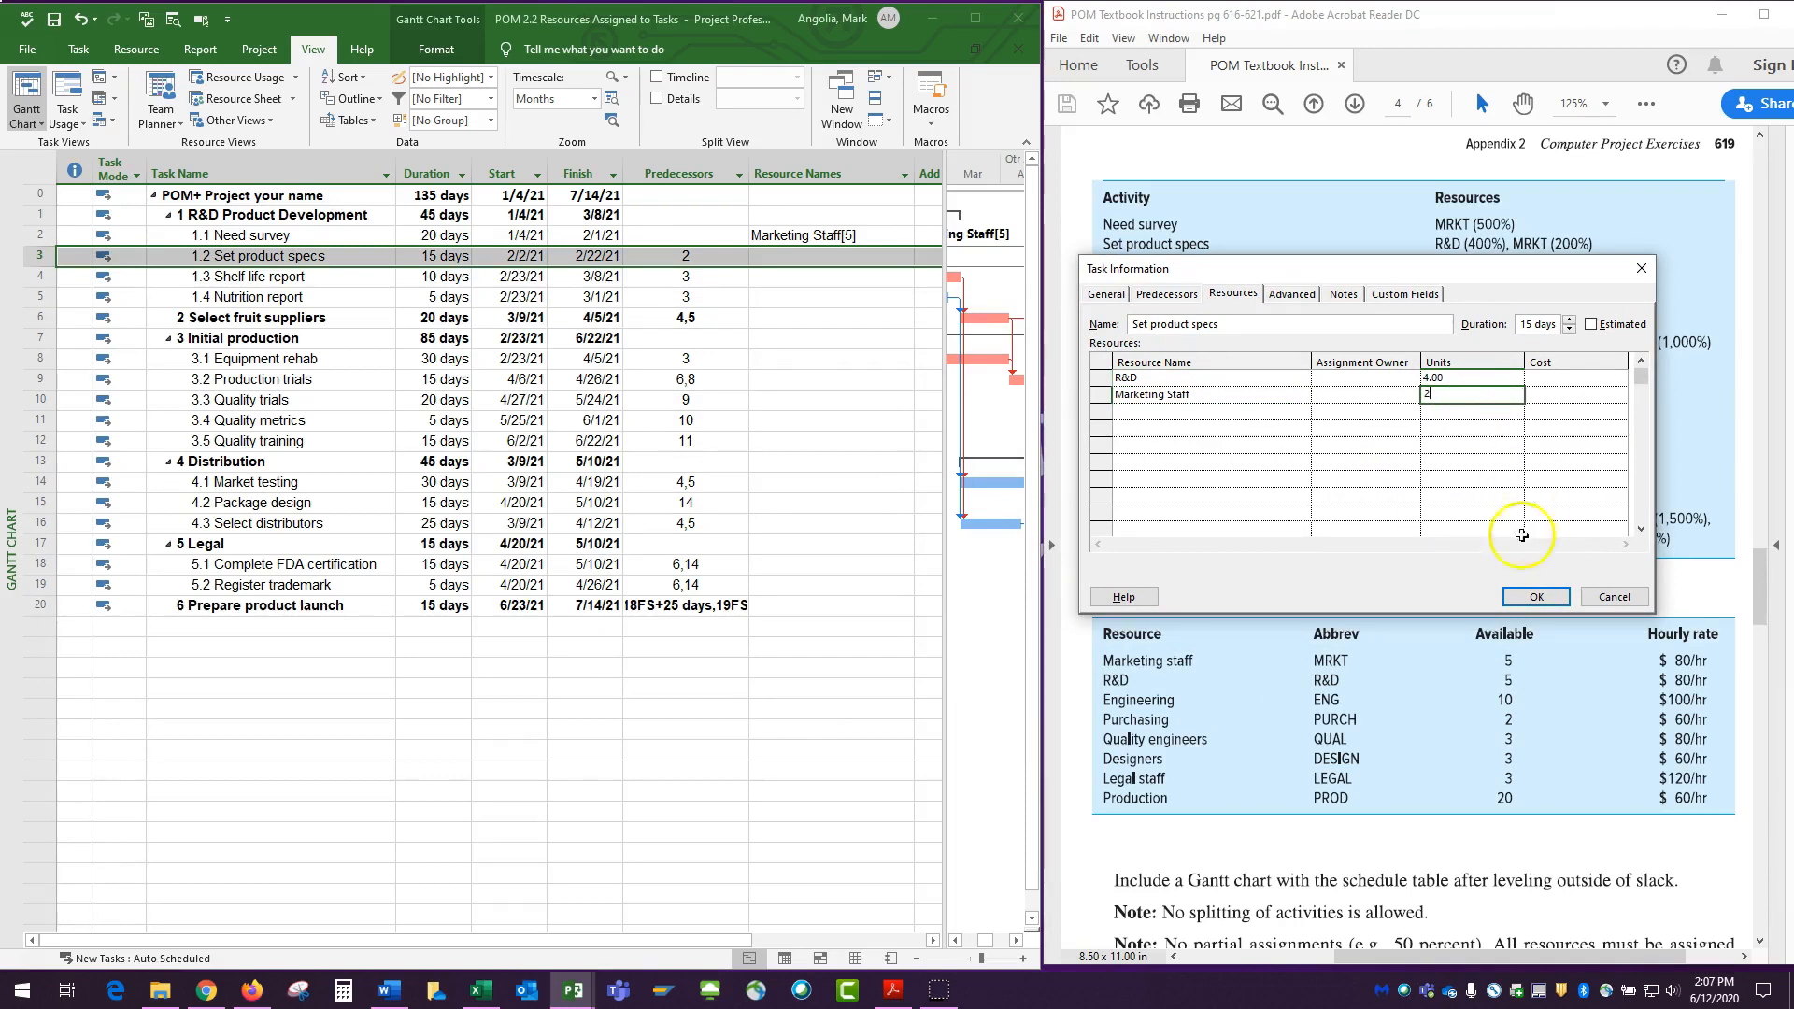
left_click(1533, 598)
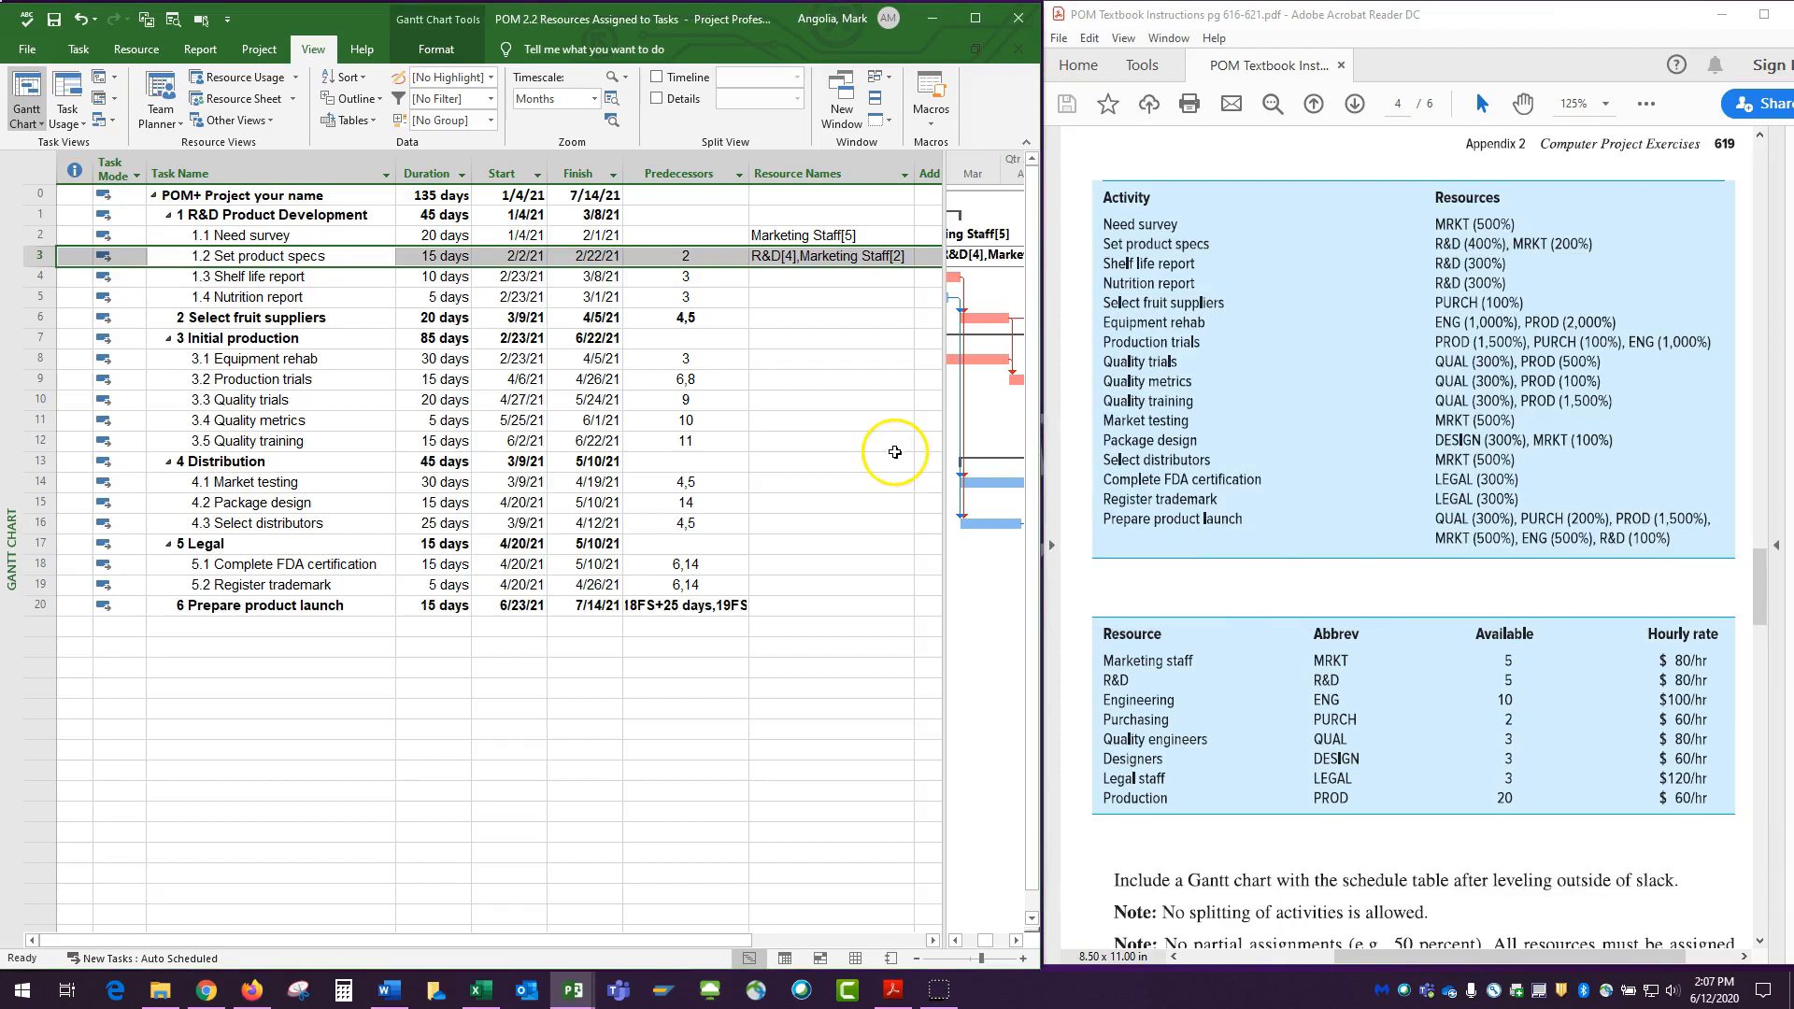
Widen the project window to view the resource labels on the Gantt bars, and narrow it back beside the textbook.
left_click(784, 278)
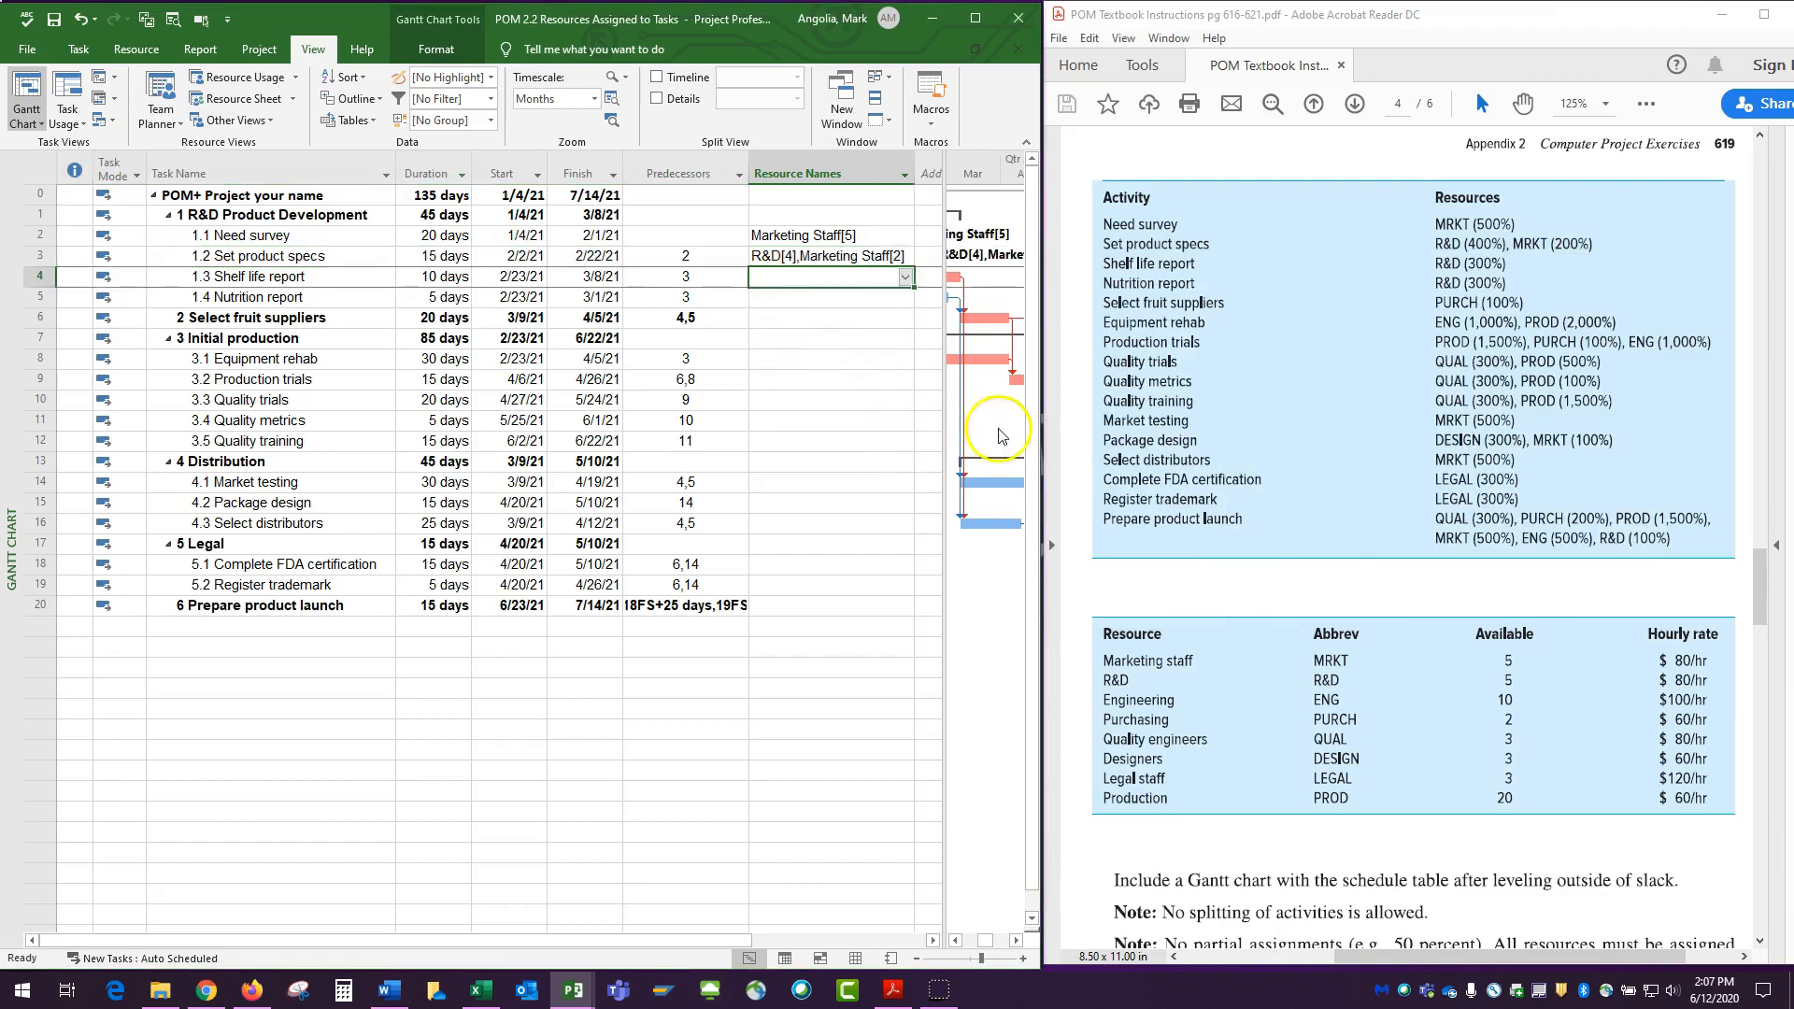
left_click_drag(1040, 440, 1499, 440)
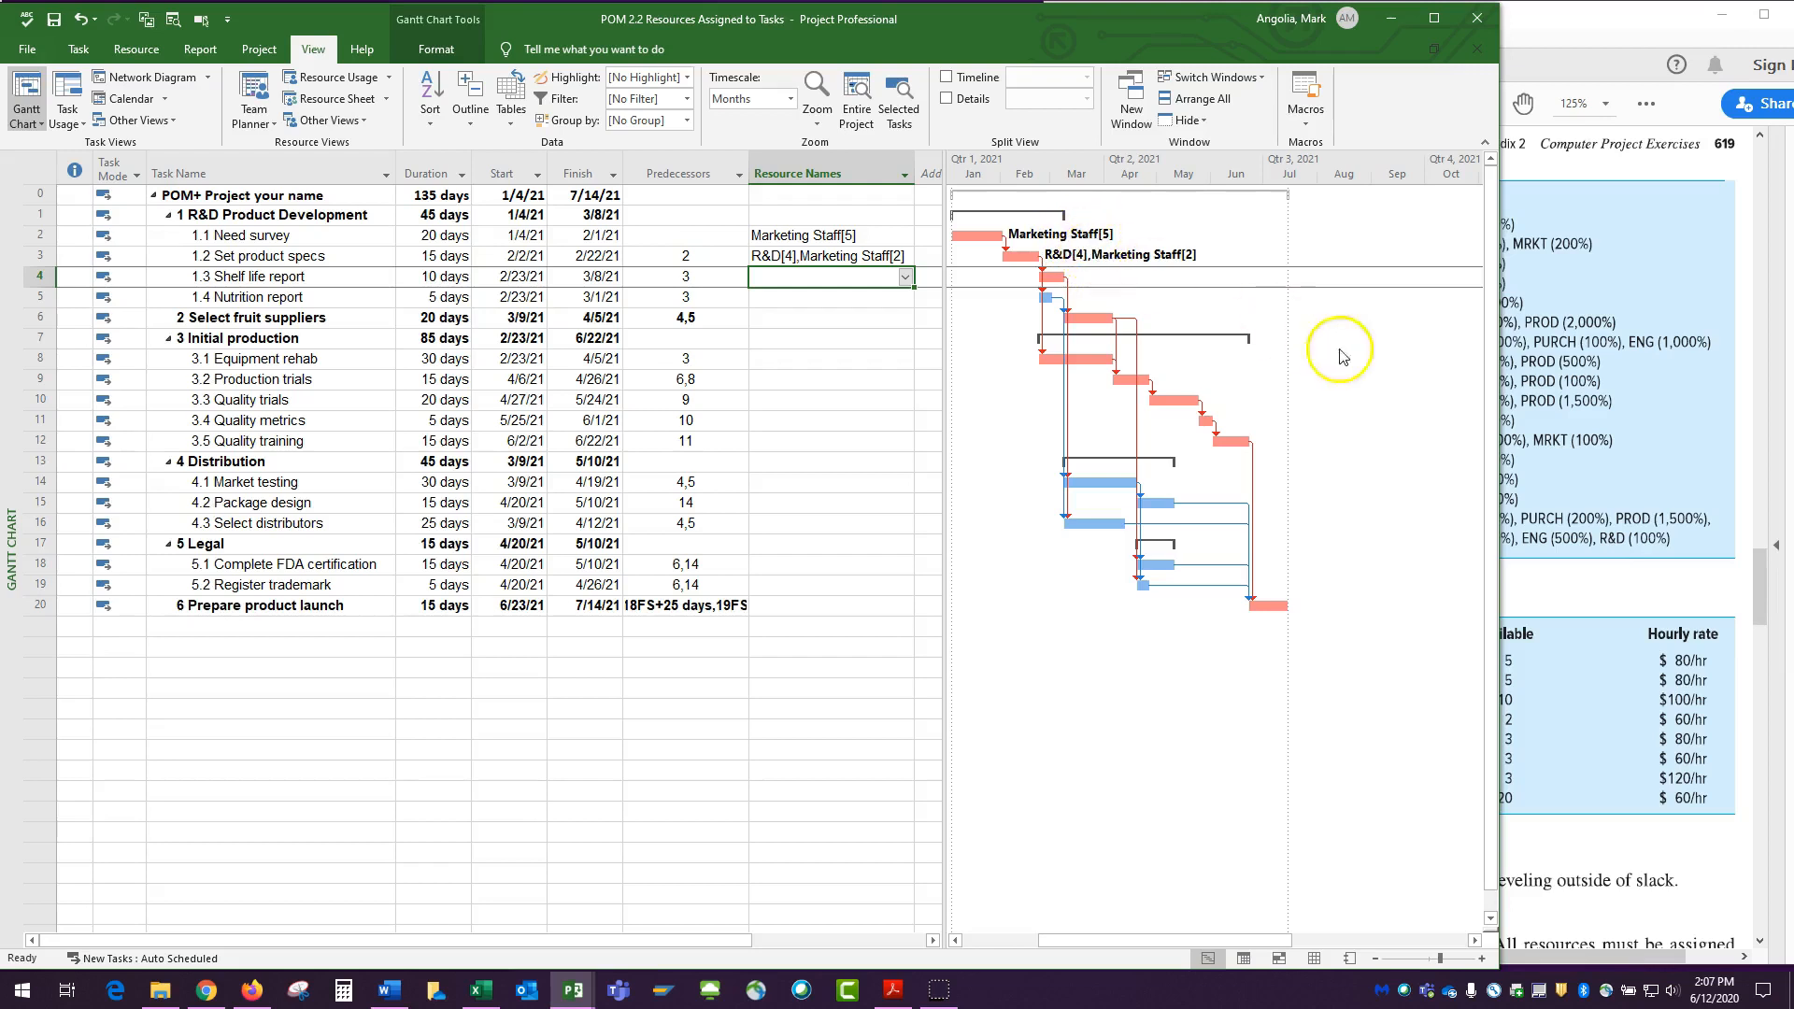
left_click_drag(1497, 386, 957, 384)
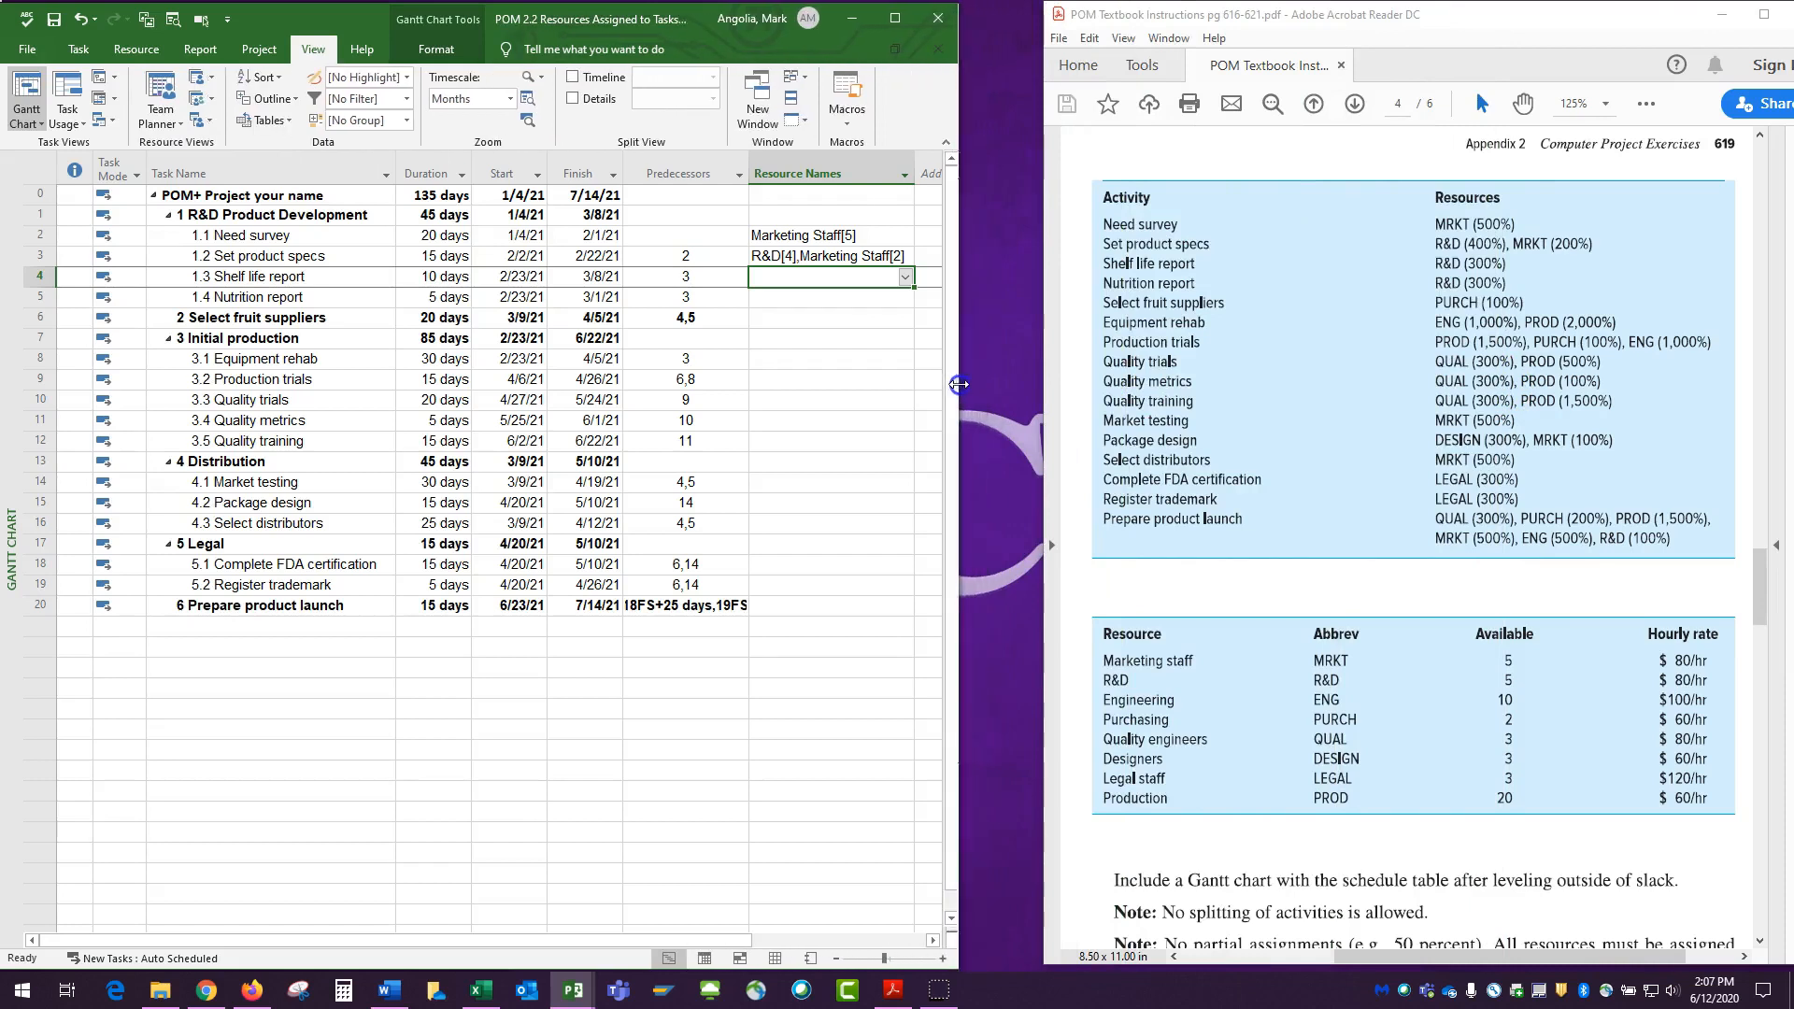
Assign R&D with 3 units to the Shelf life report task through its Task Information.
left_click(794, 275)
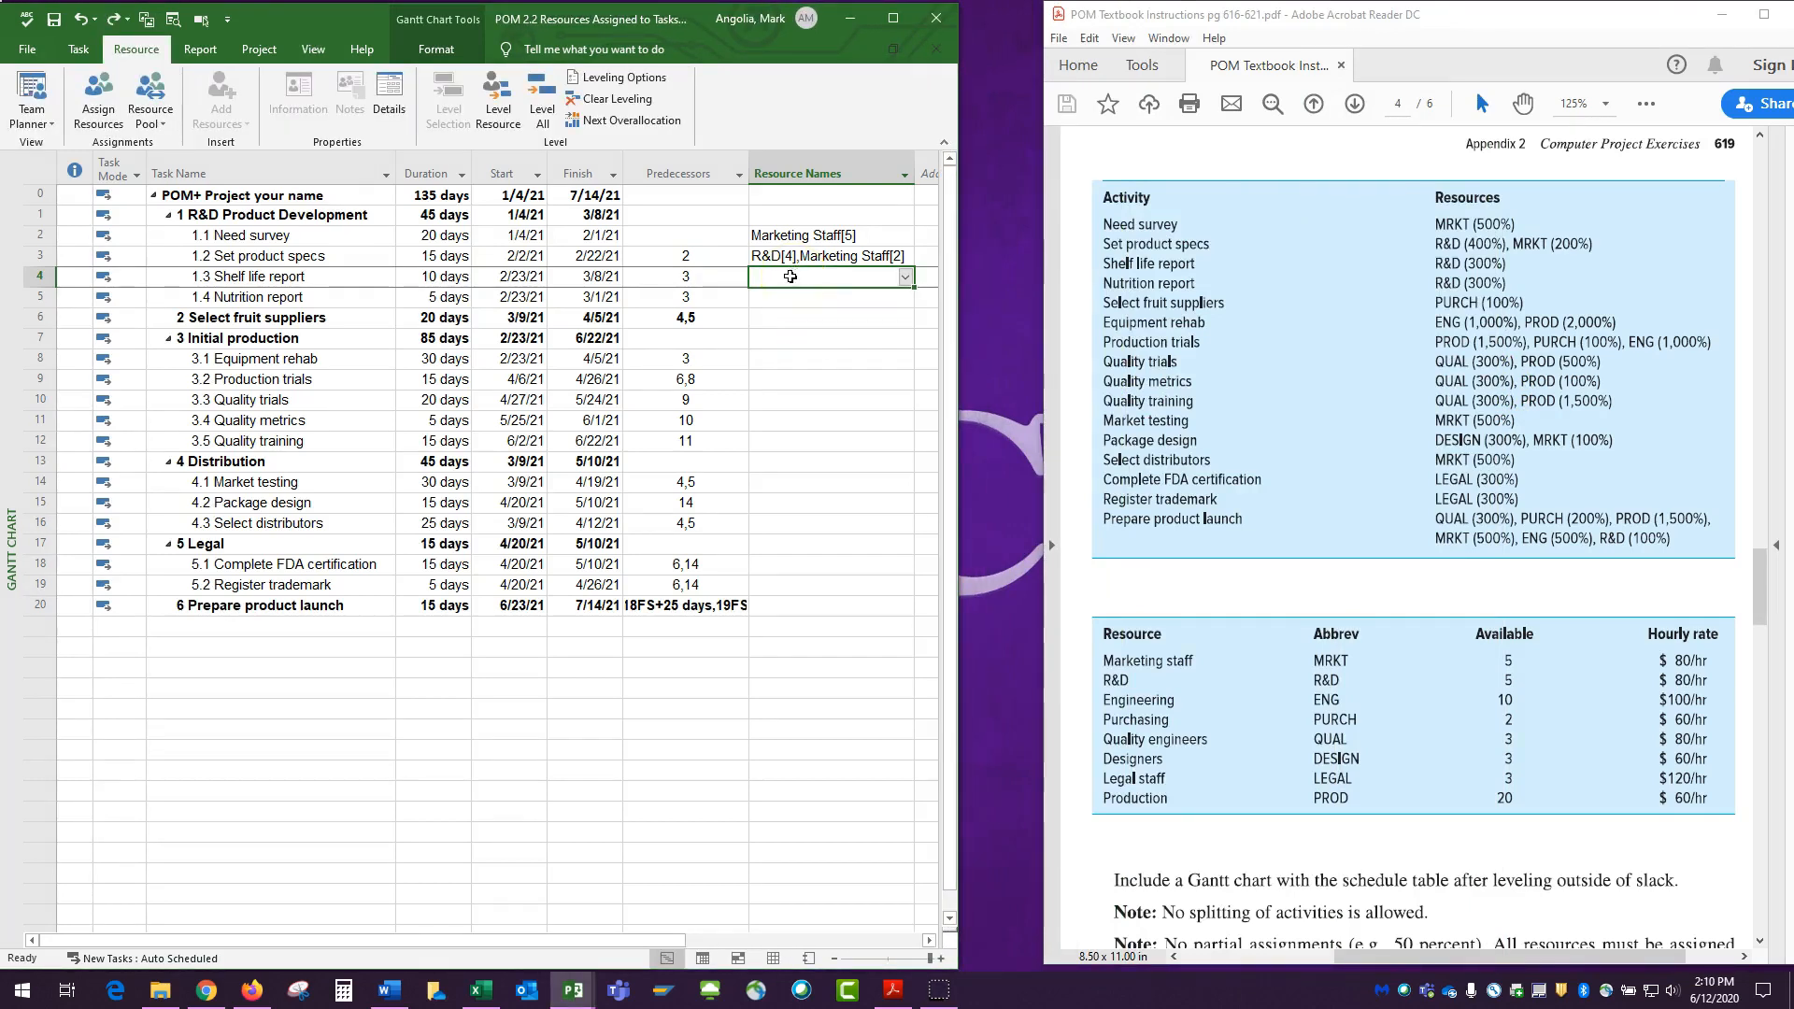
double_click(790, 275)
left_click_drag(800, 316, 1306, 291)
left_click(1250, 398)
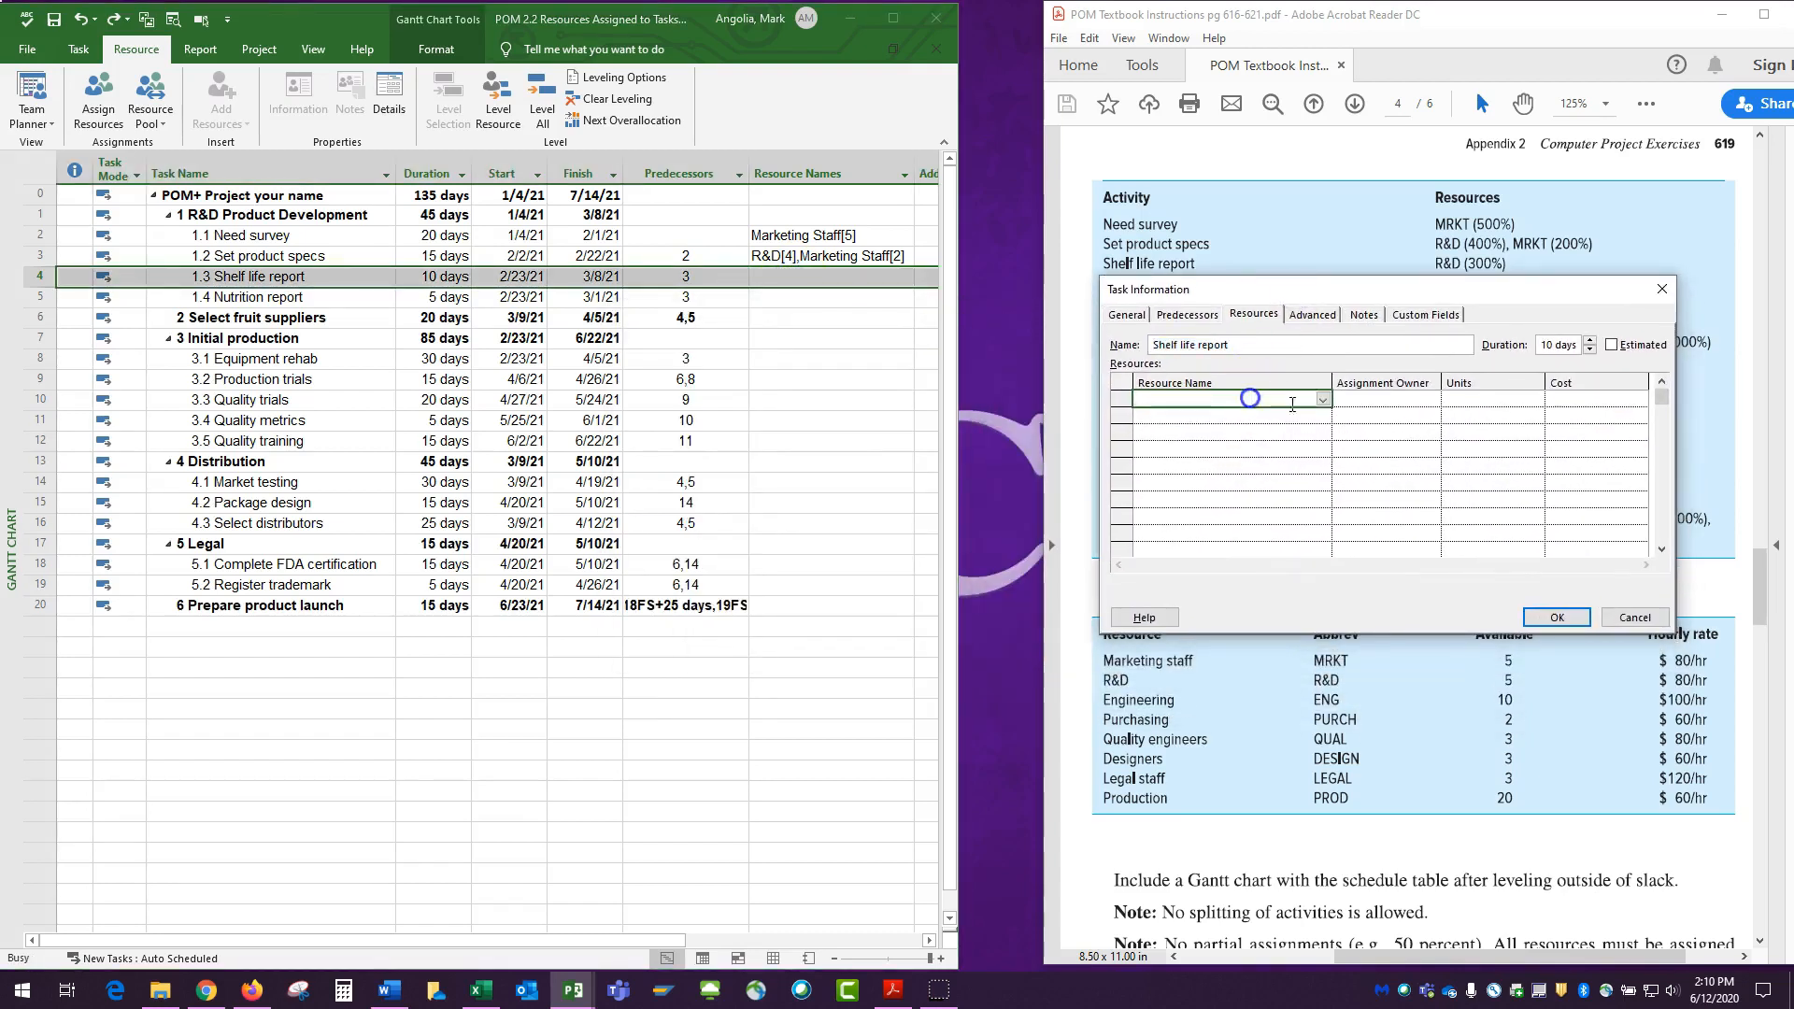
left_click(1322, 400)
left_click(1176, 514)
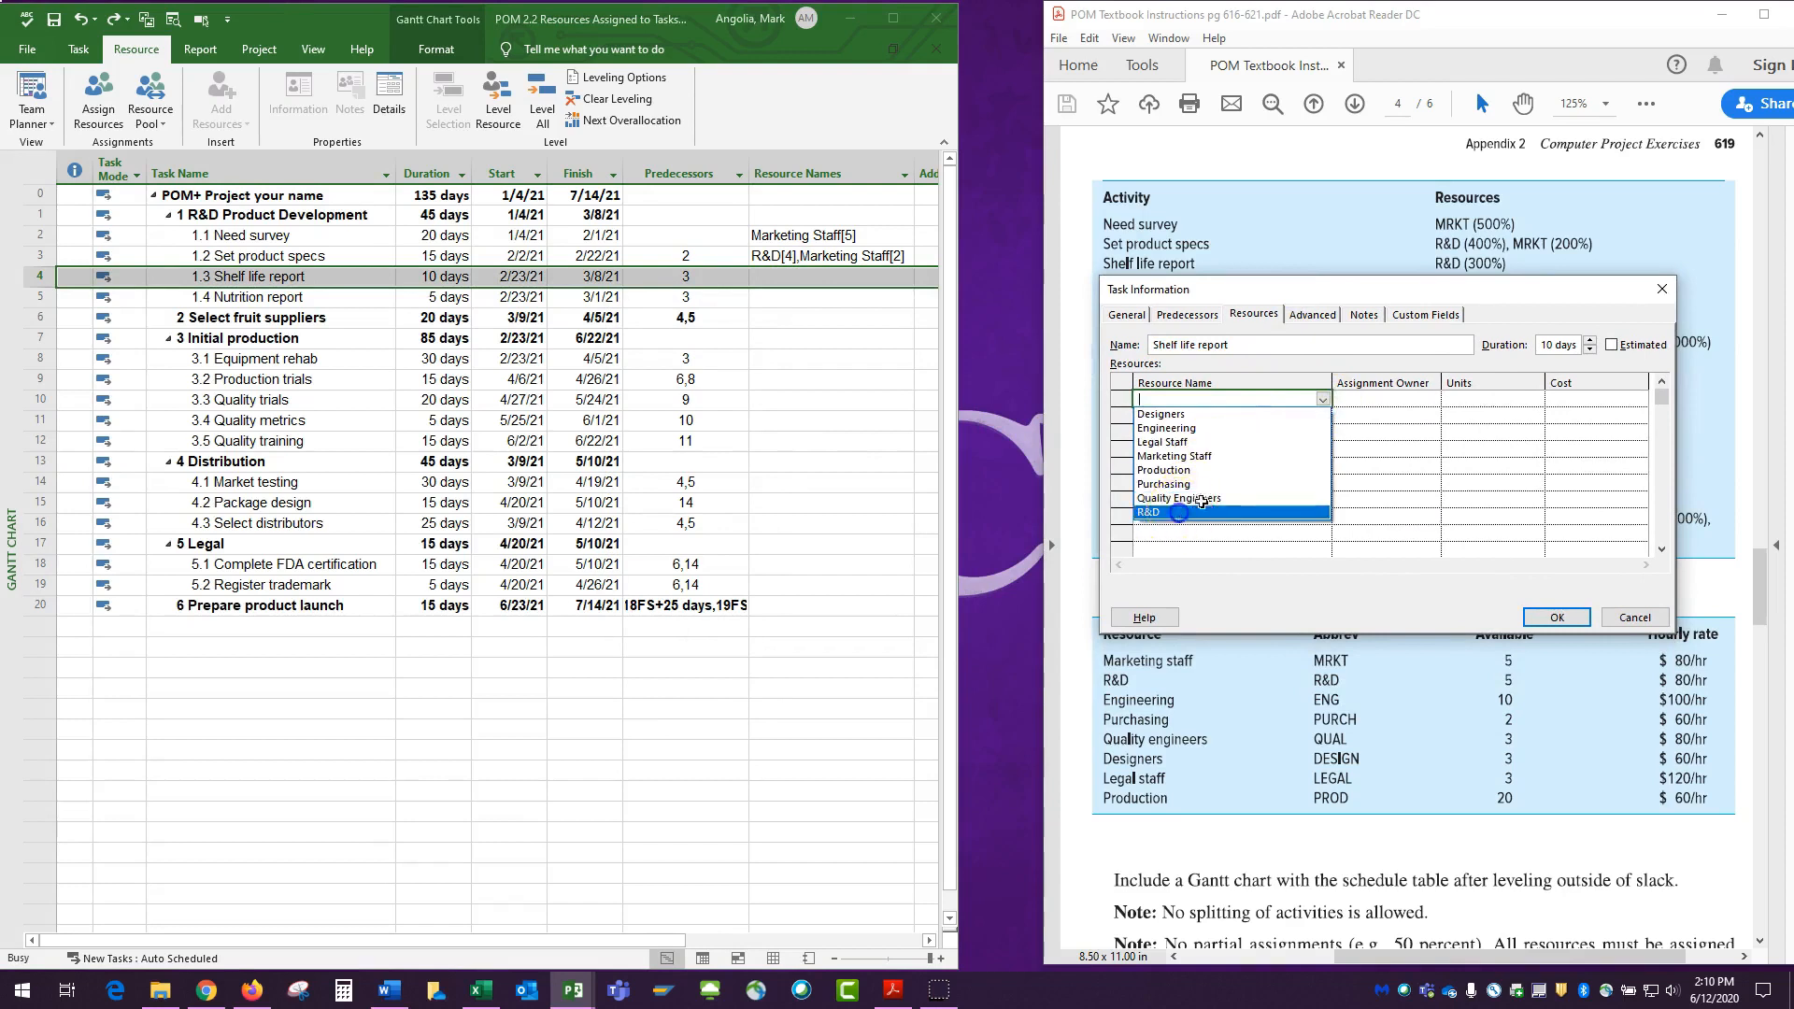
left_click(1465, 396)
type("3")
key("Return")
left_click(1556, 618)
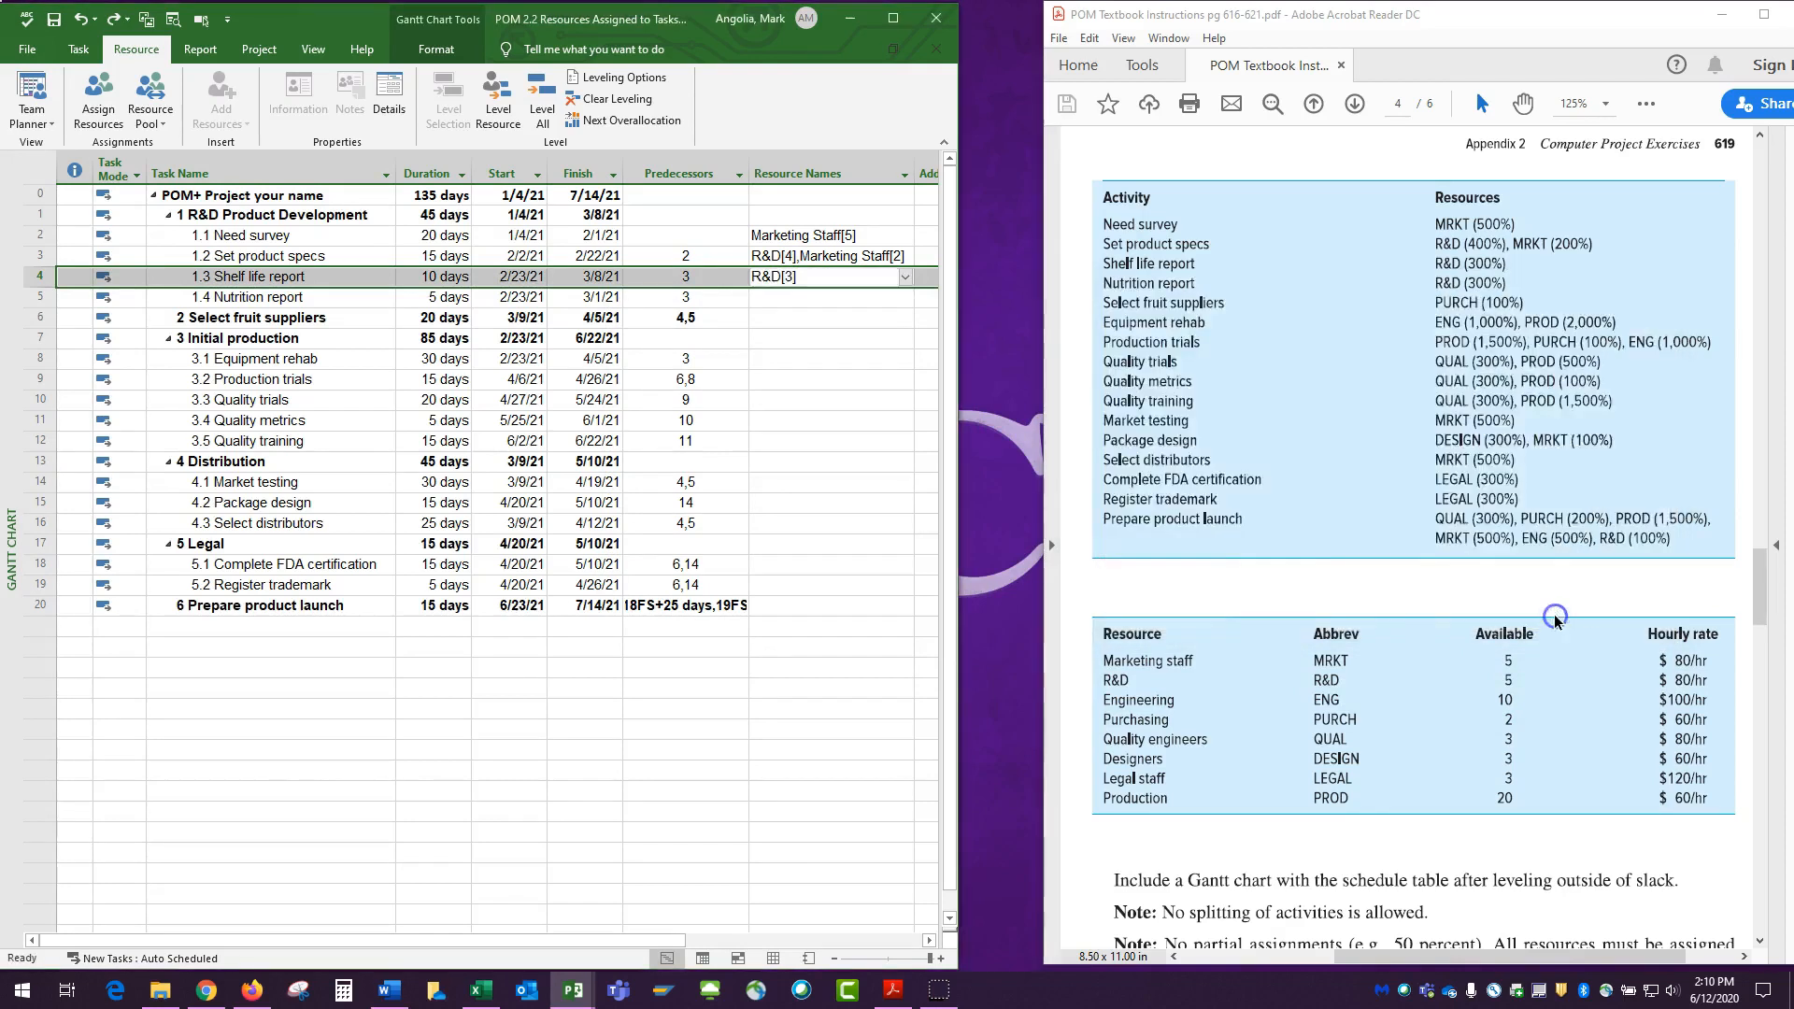
Assign R&D with 3 units to the Nutrition report task through its Task Information, and inspect the Shelf life report's overallocation indicator.
left_click(761, 299)
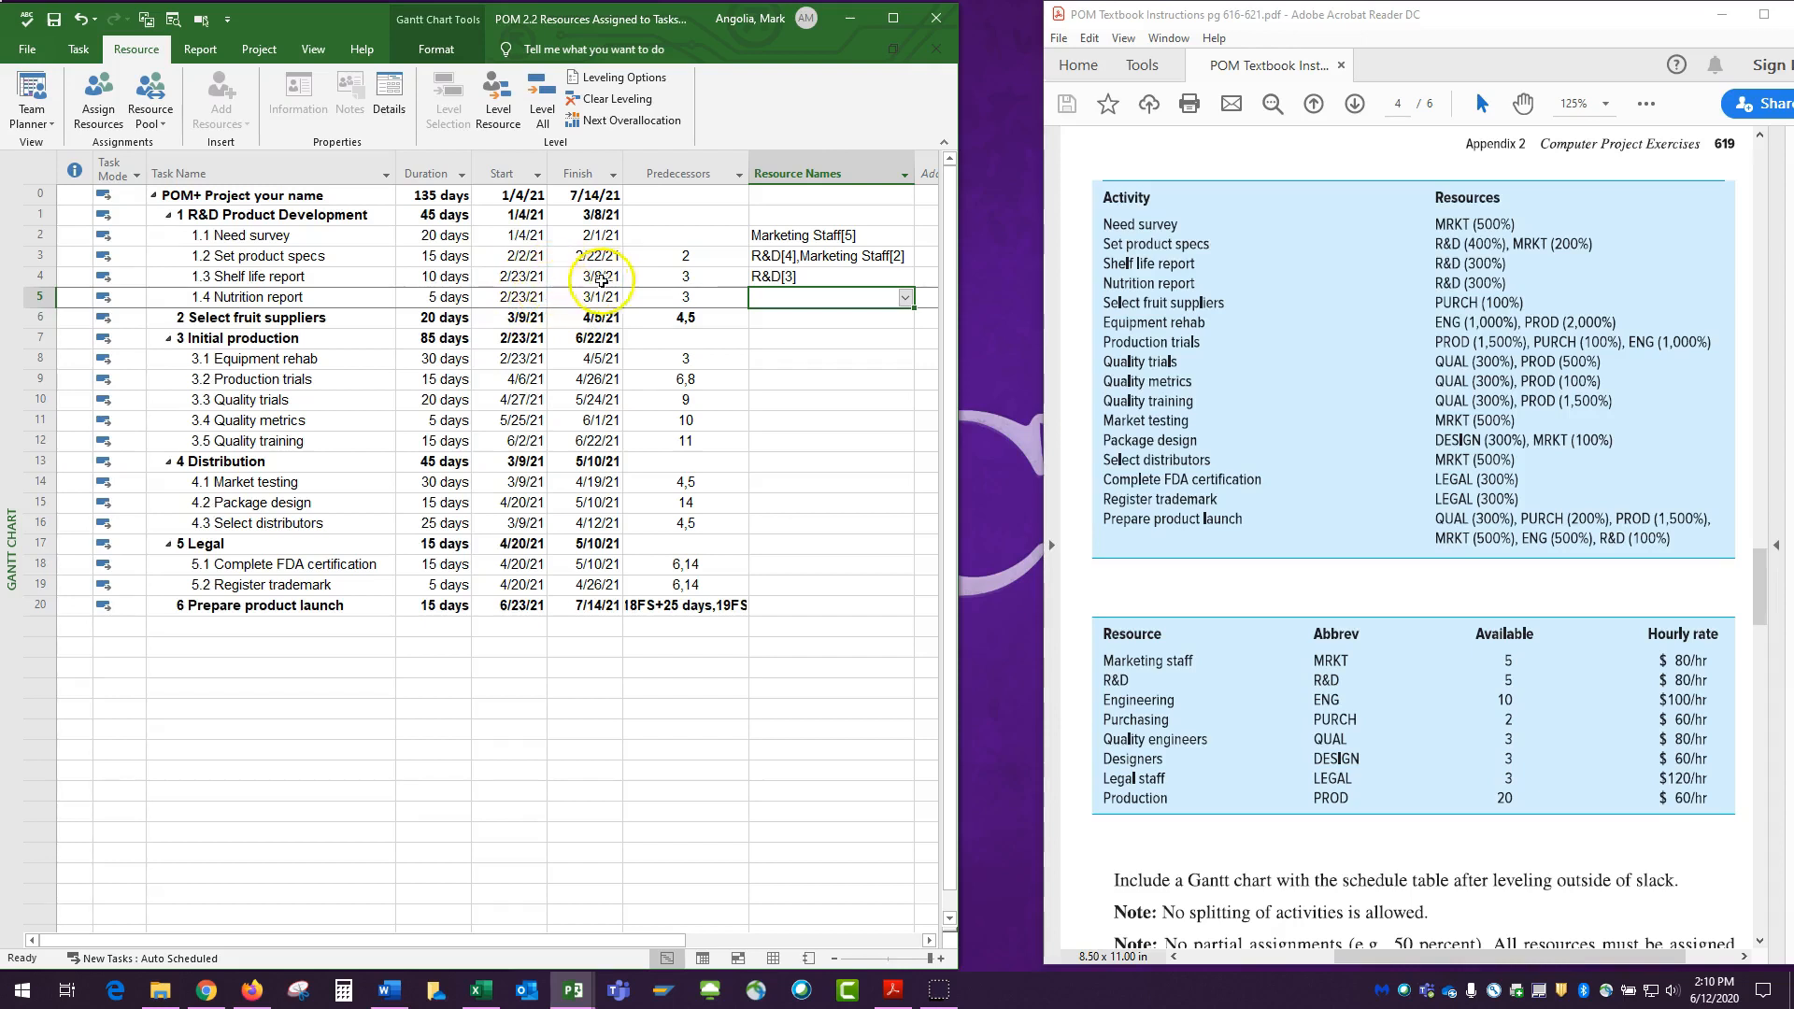
double_click(803, 297)
left_click_drag(801, 313, 1294, 307)
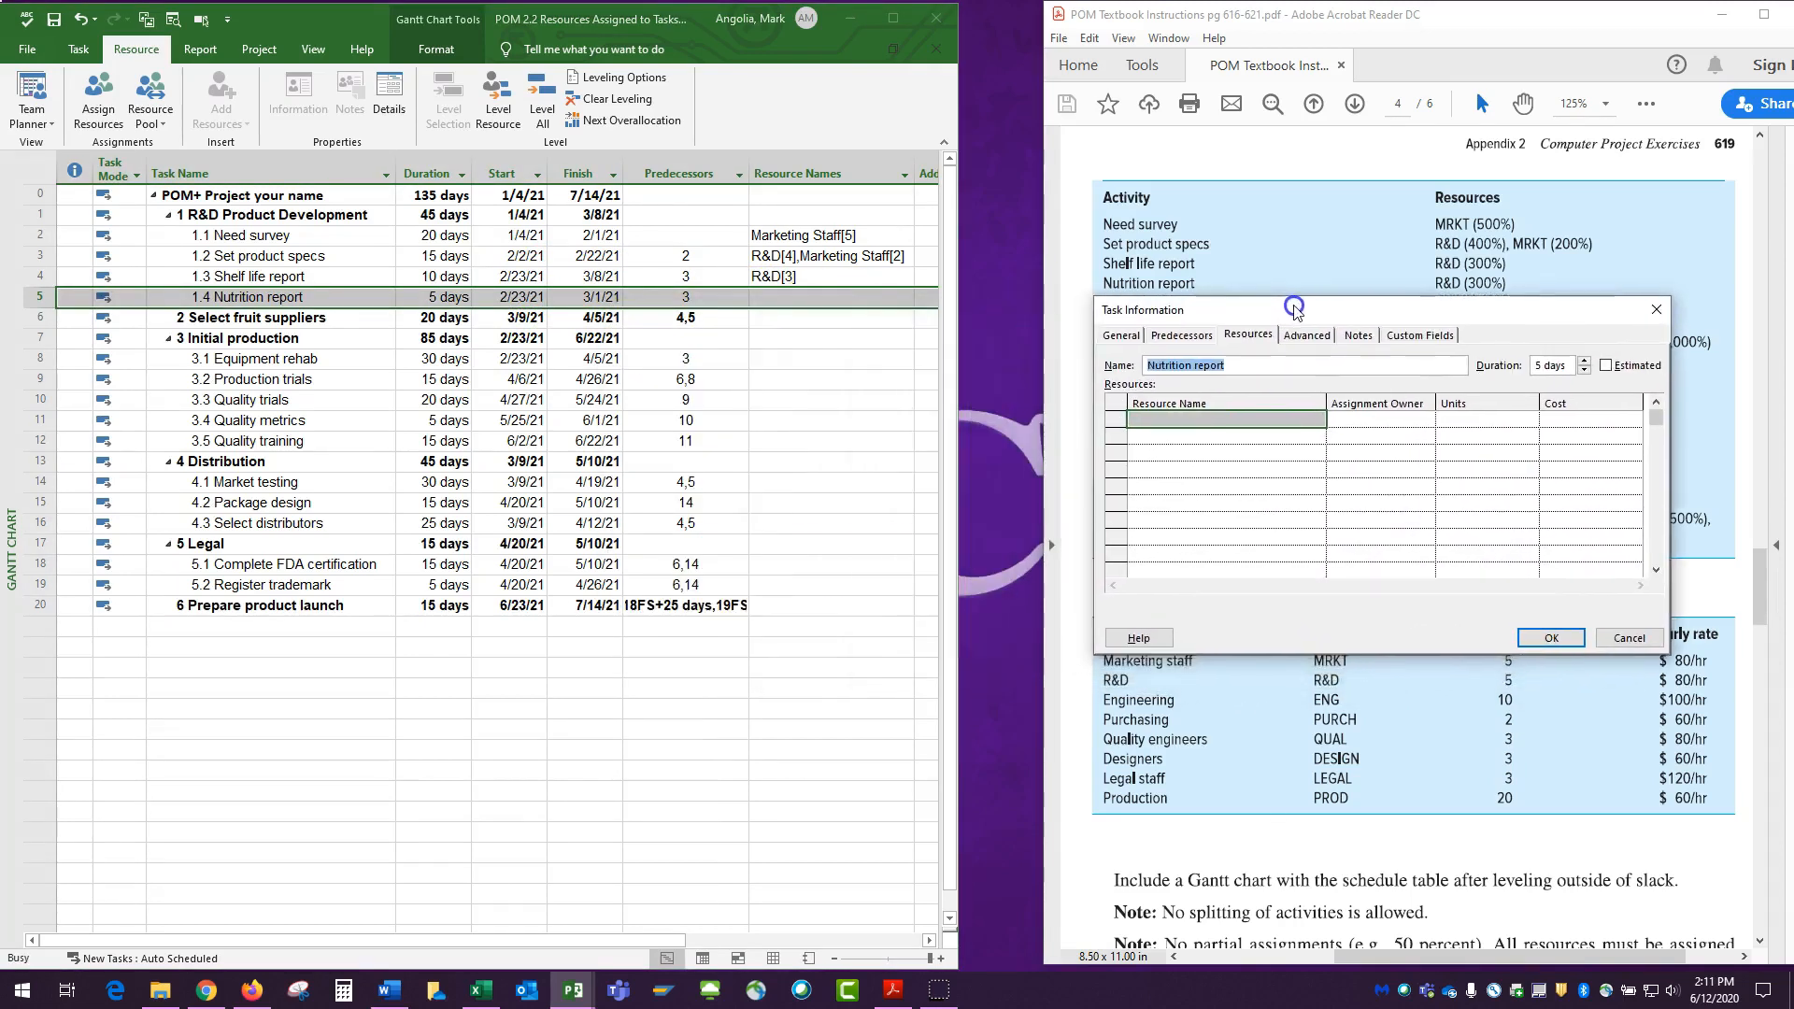
left_click(1257, 420)
left_click(1317, 419)
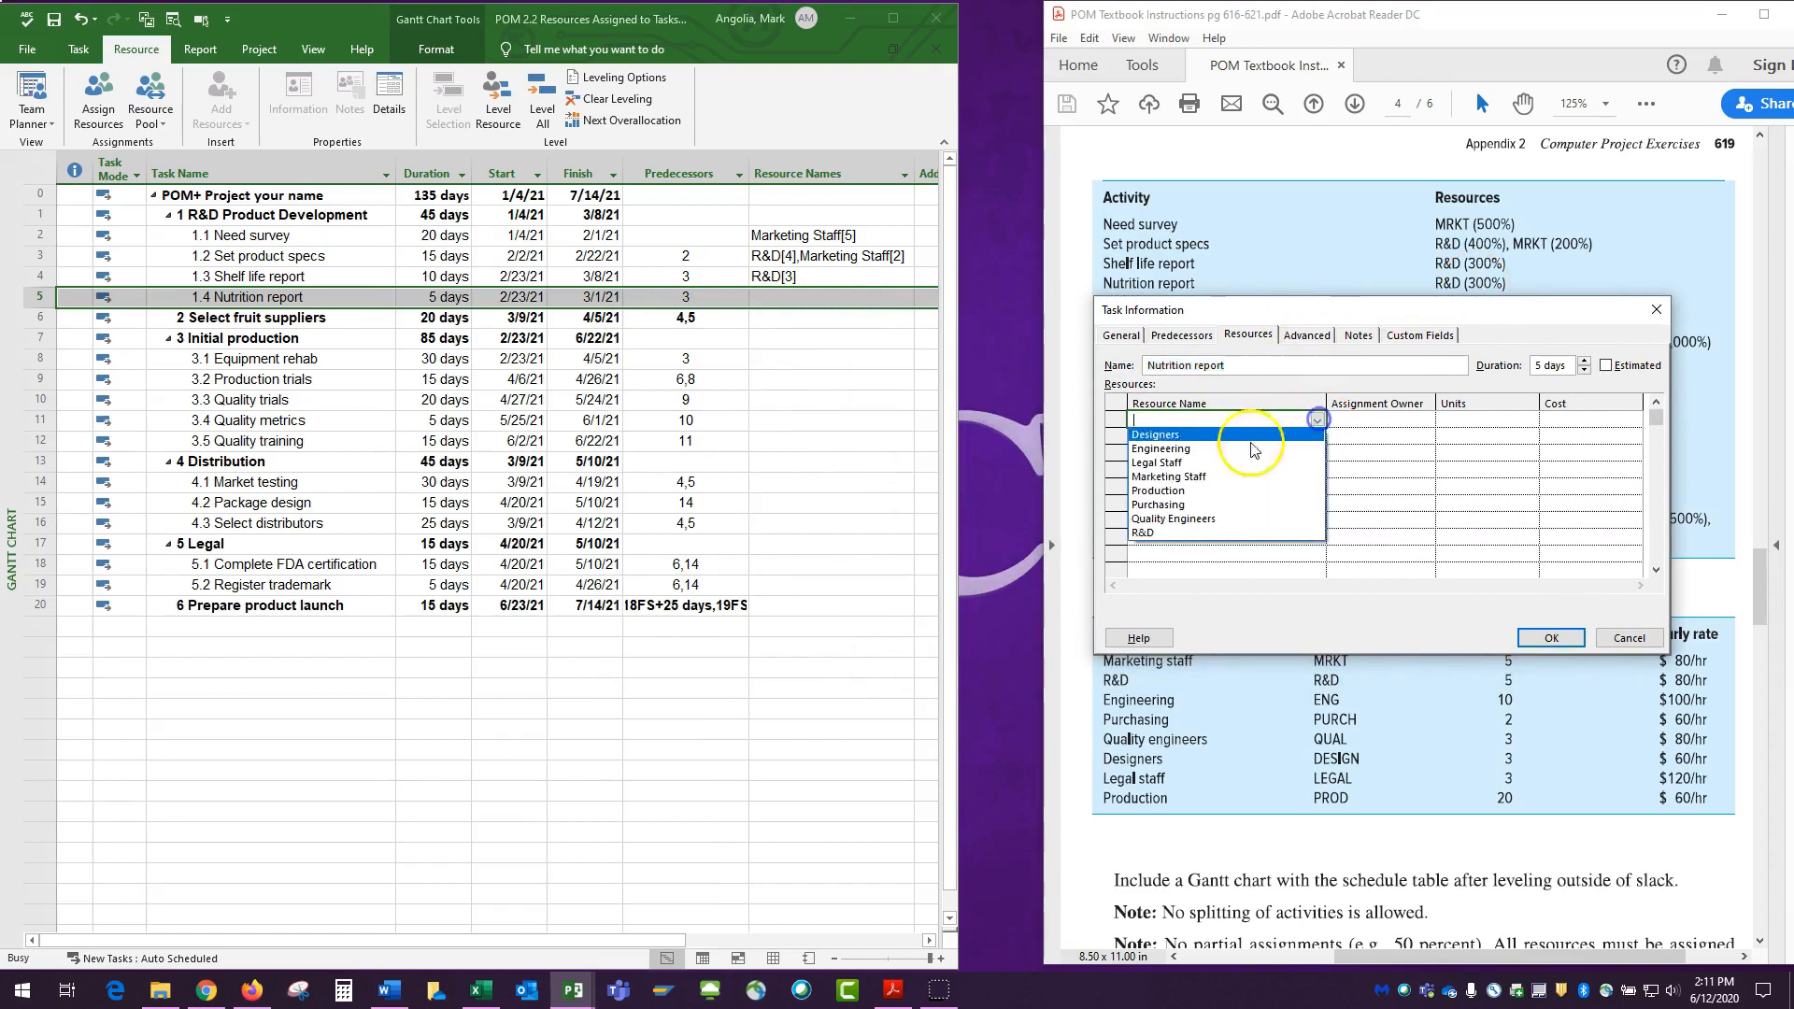
left_click(1144, 533)
left_click(1481, 418)
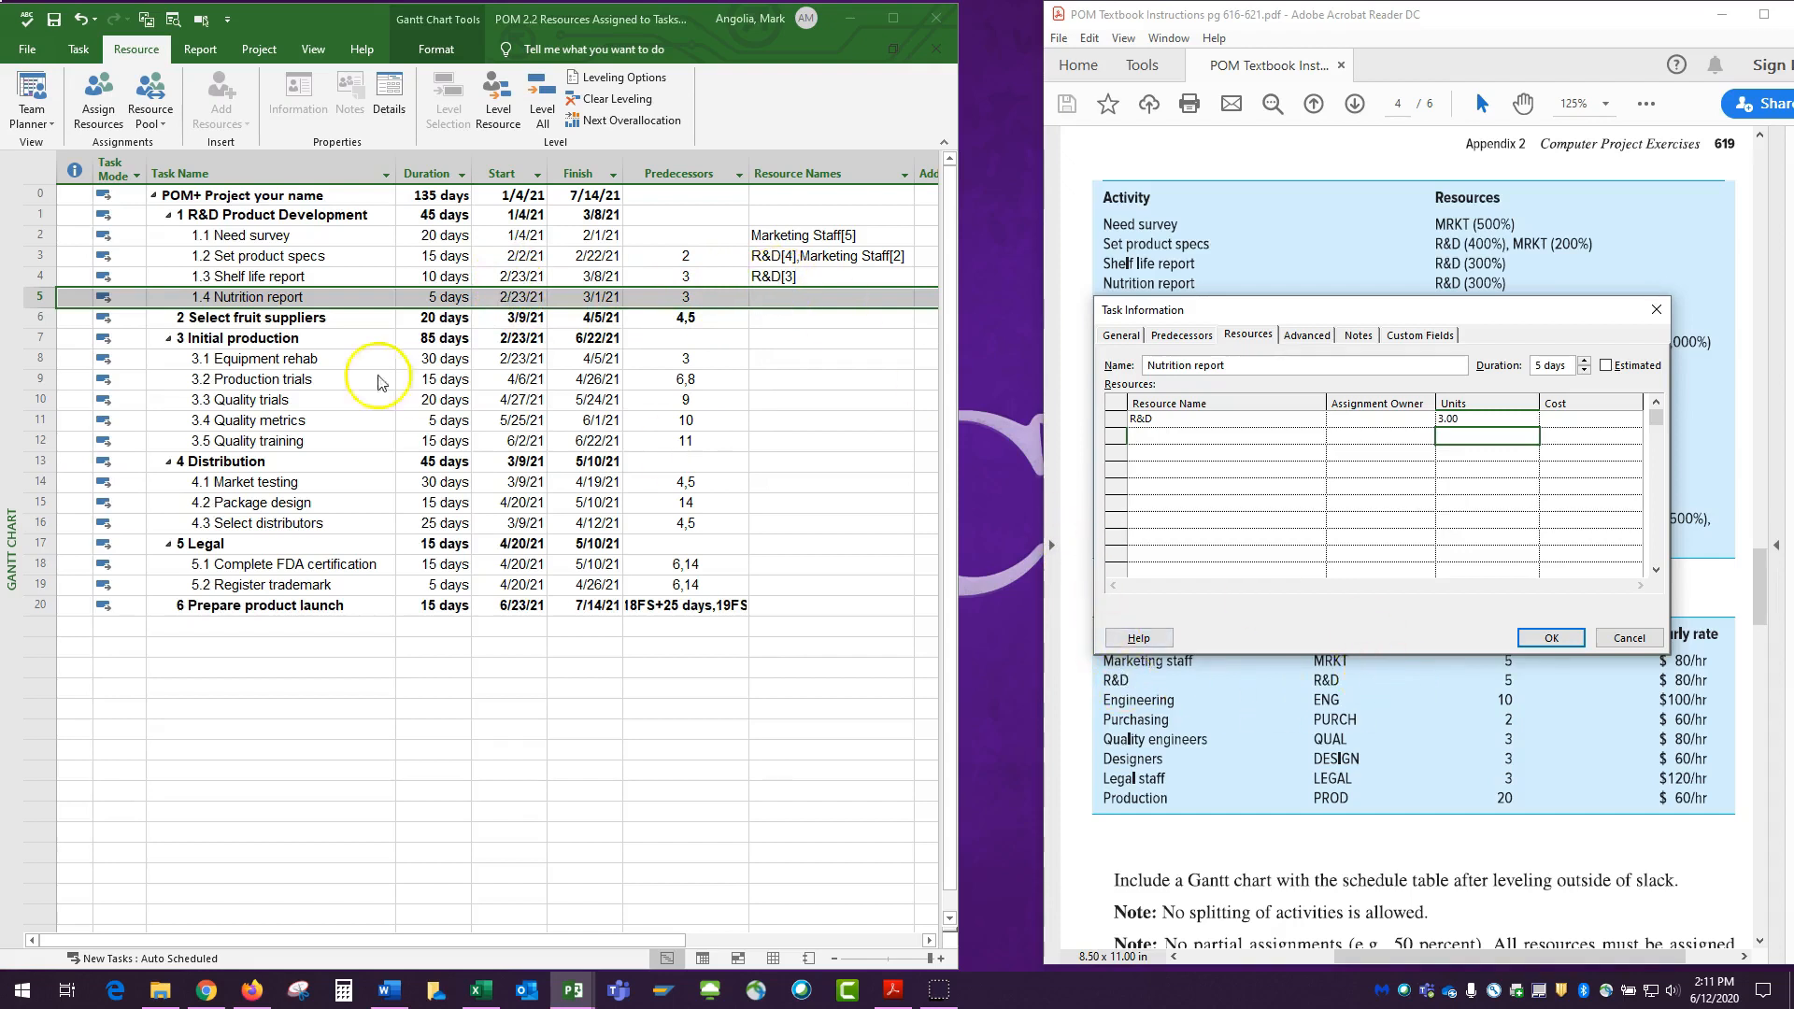
left_click(1550, 637)
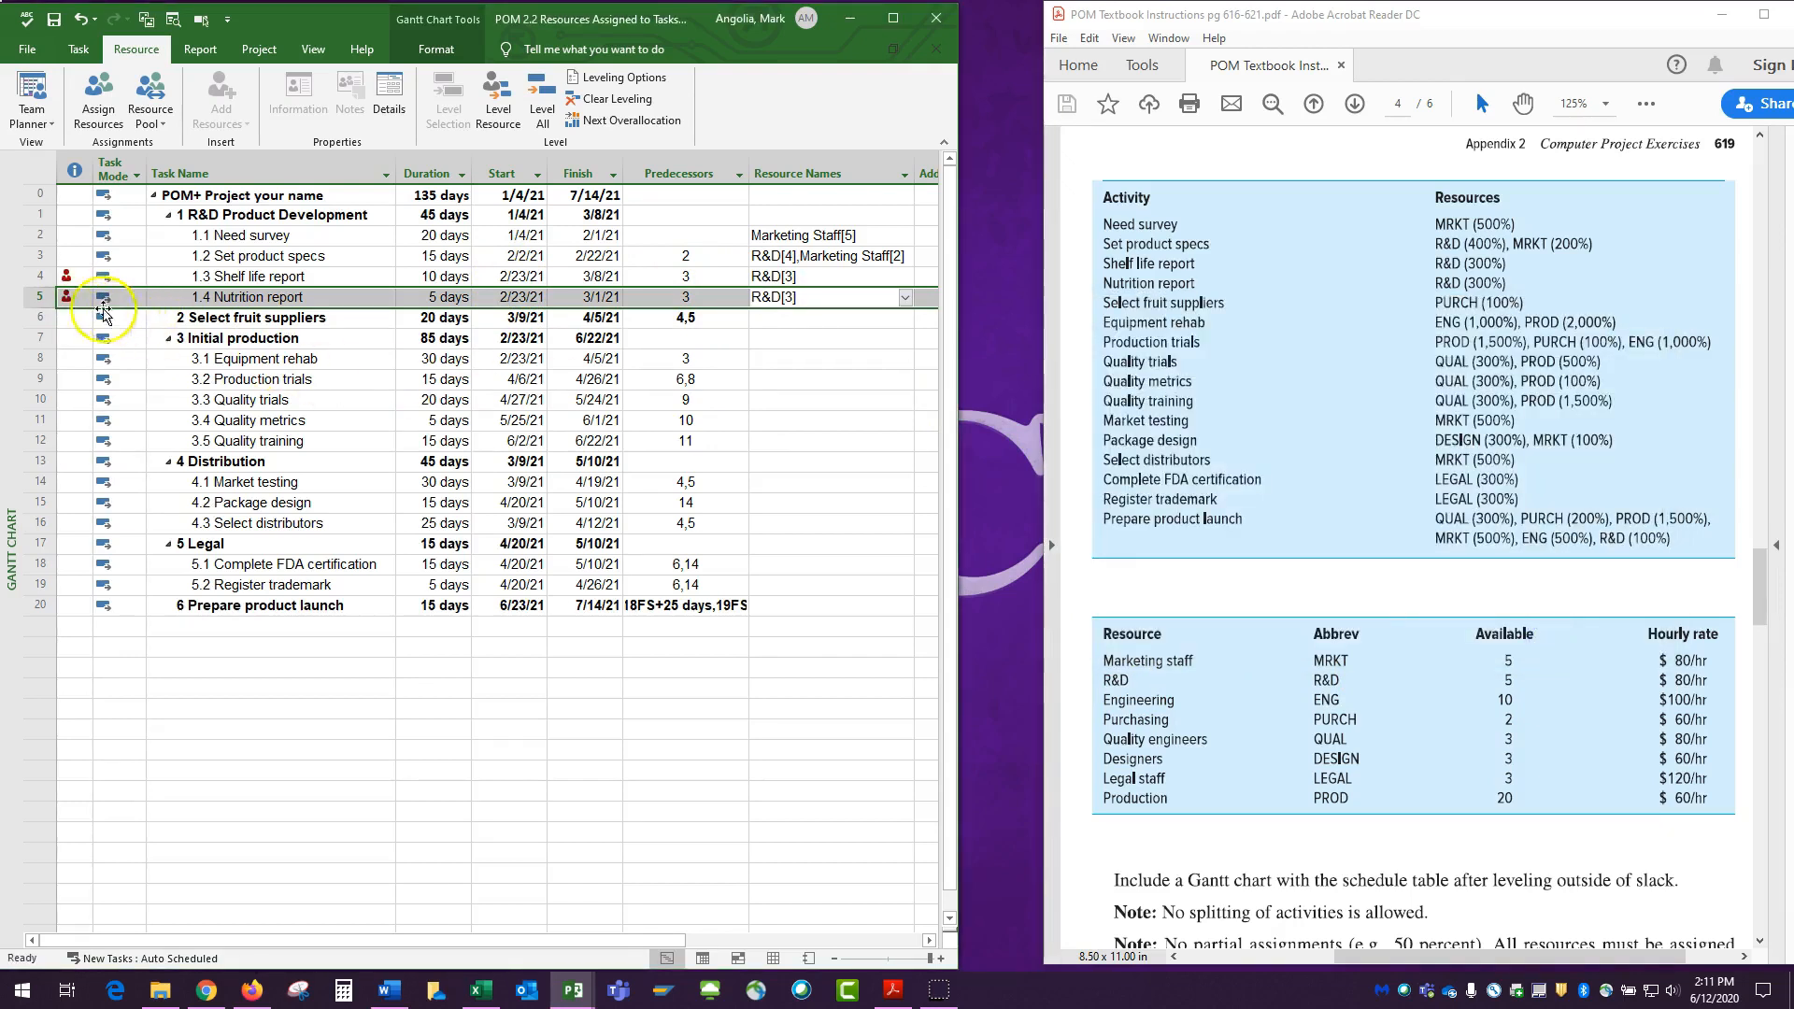
mouse_move(66, 276)
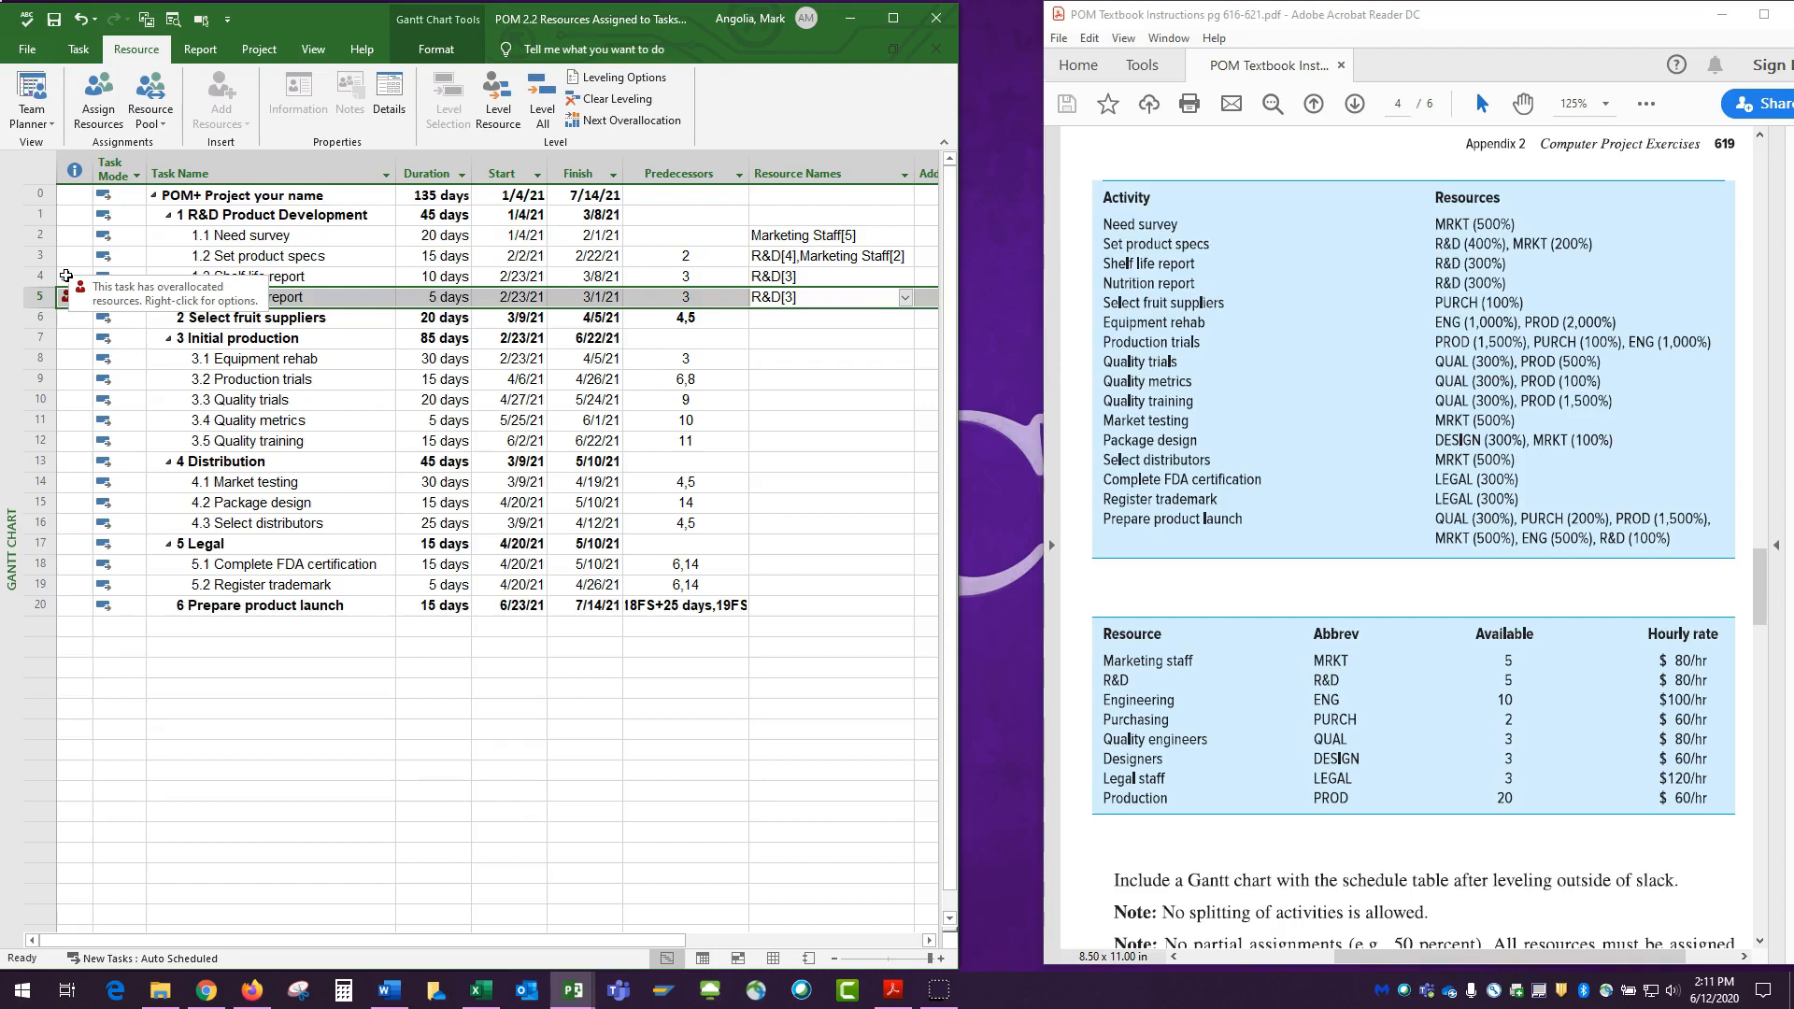
Assign Purchasing with 1 unit to the Select fruit suppliers task through Assign Resources.
left_click(790, 379)
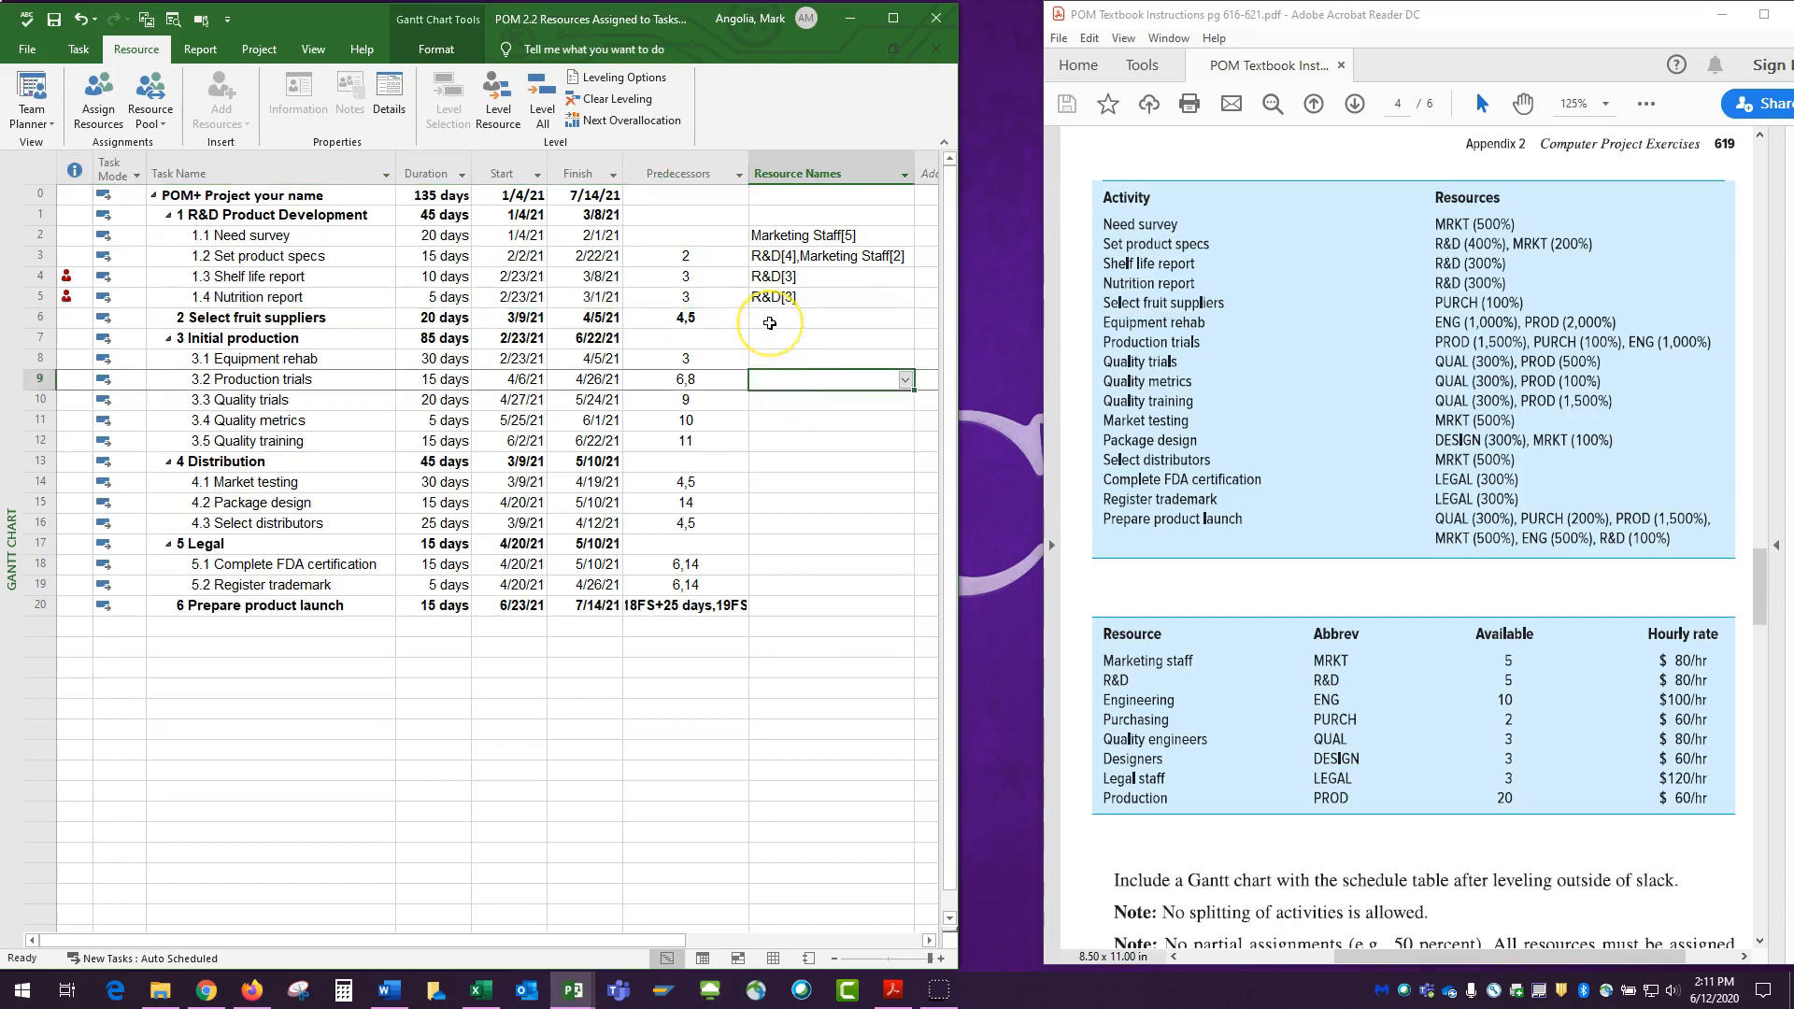
left_click(1465, 417)
left_click(785, 318)
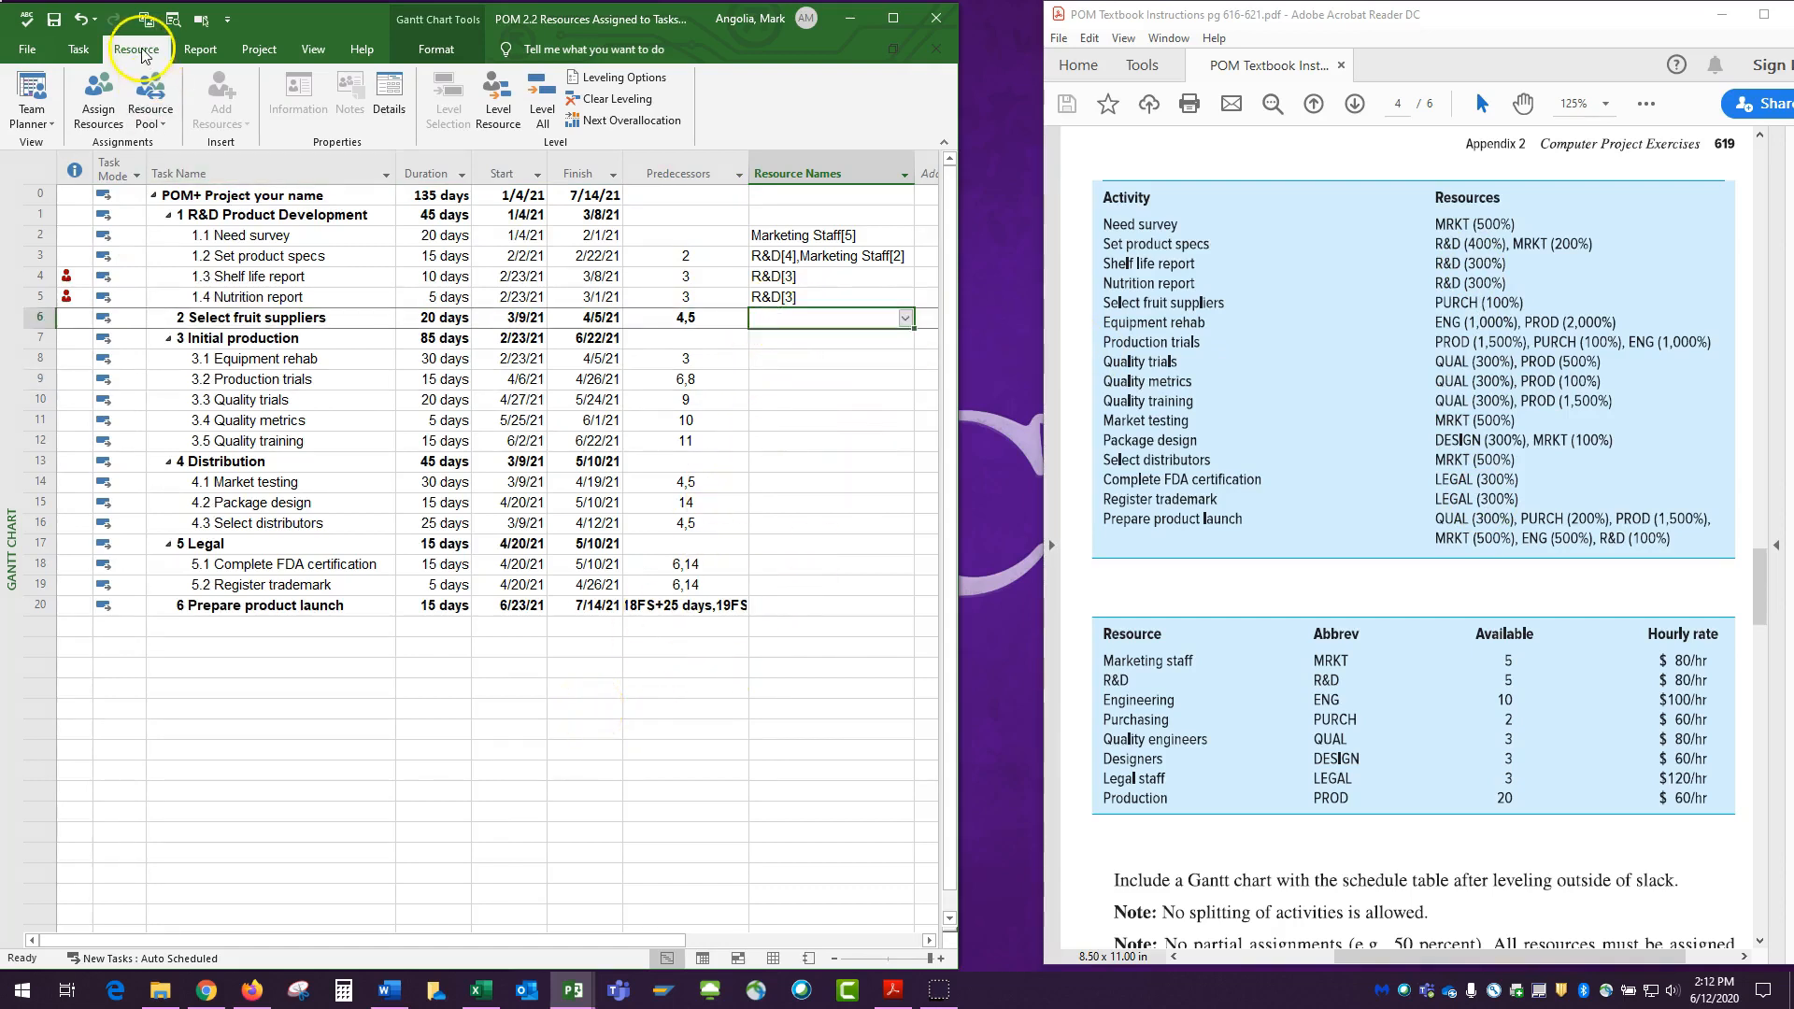
left_click(100, 114)
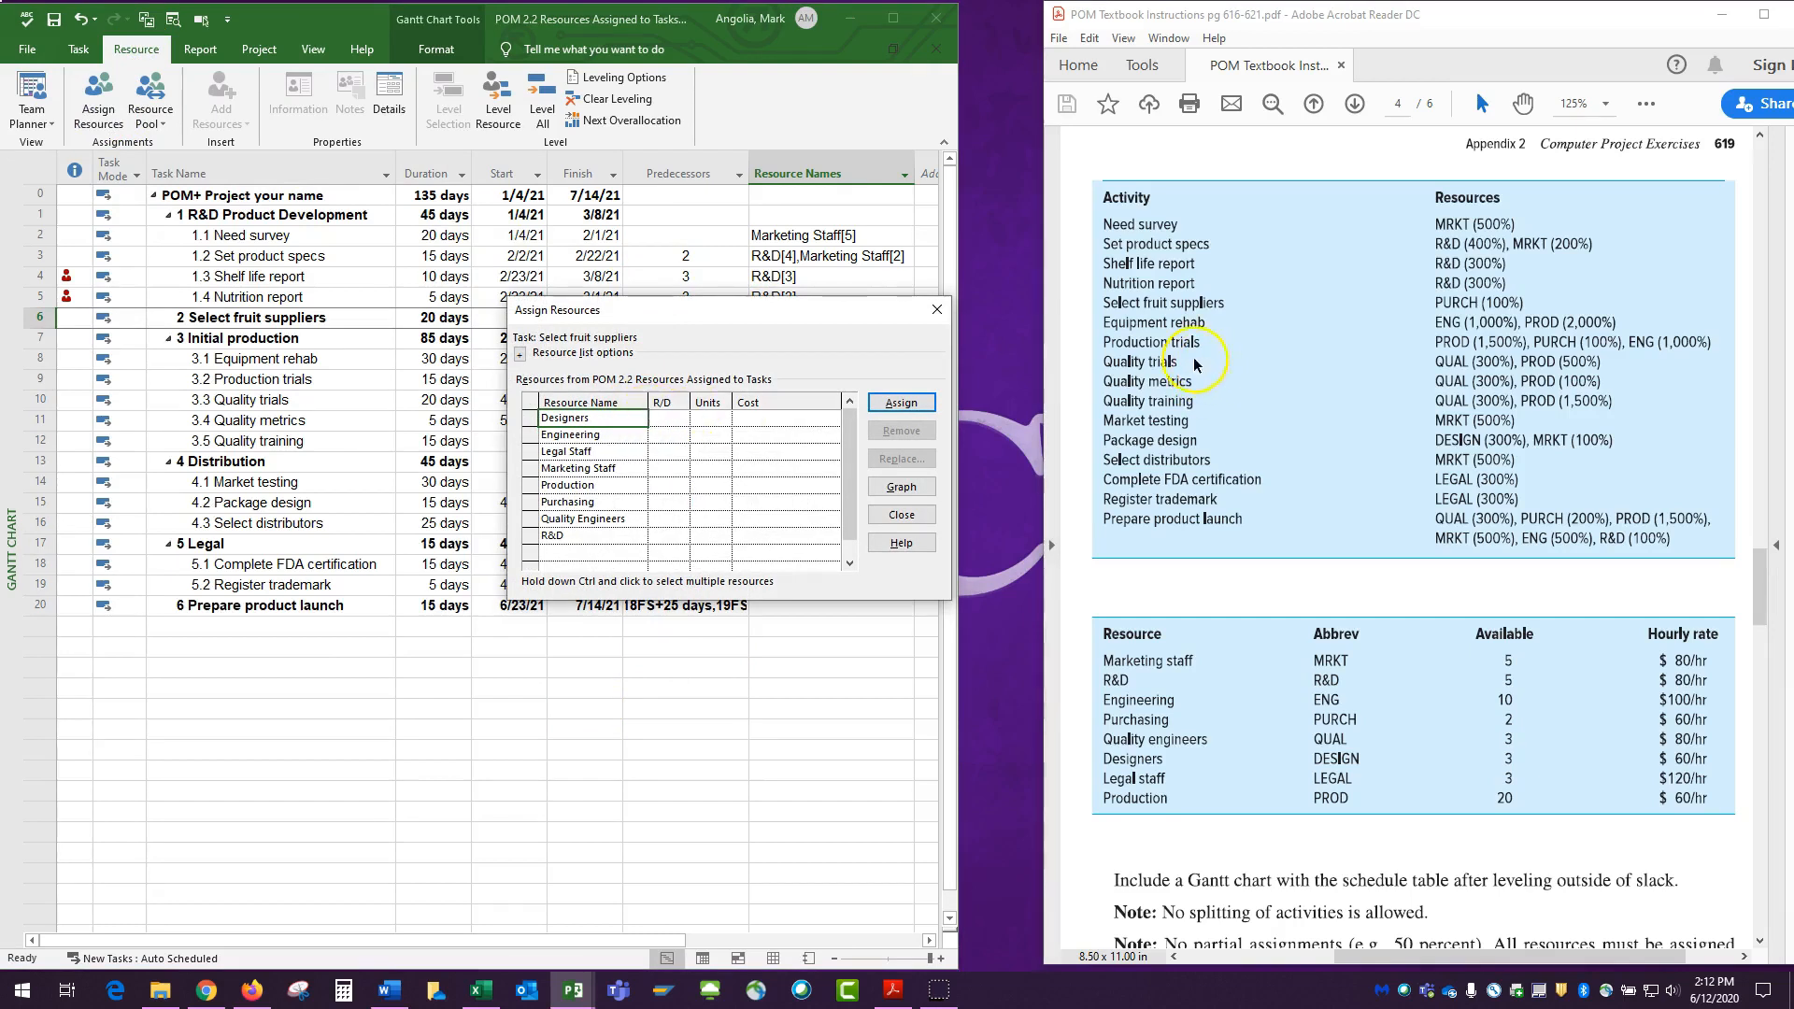
left_click_drag(775, 311, 1411, 330)
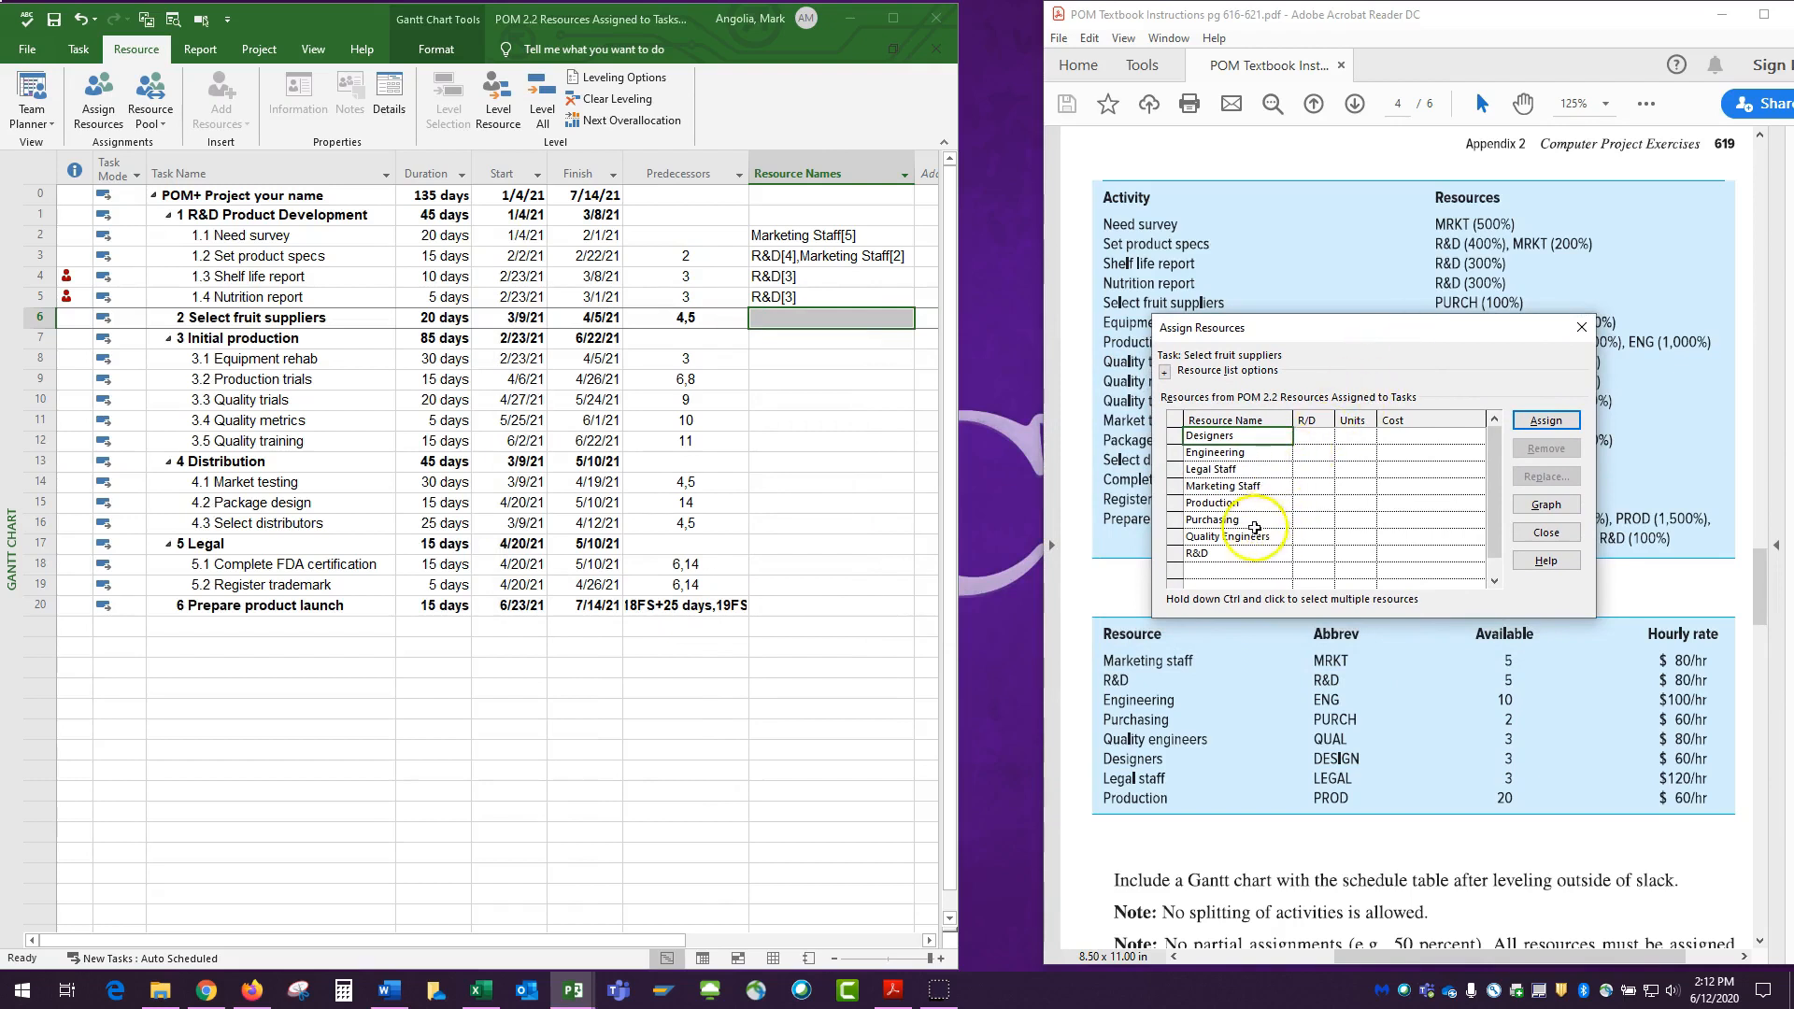
left_click(1352, 518)
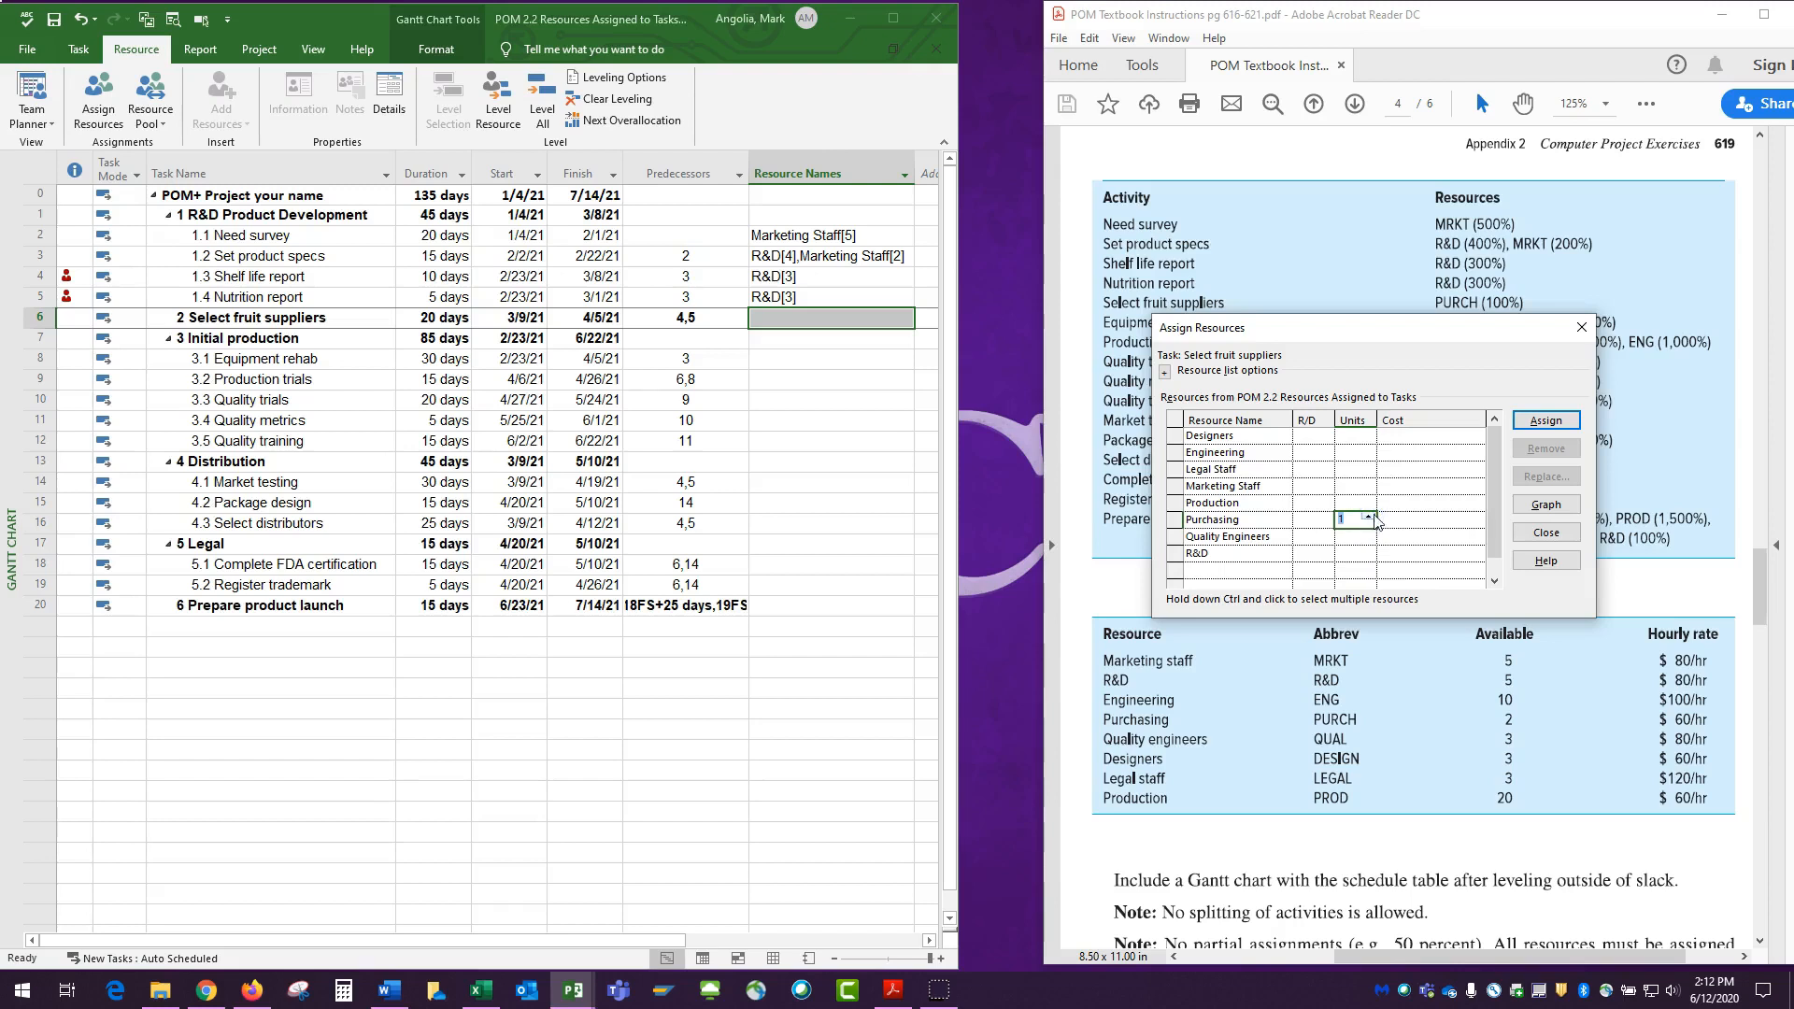
left_click(1546, 420)
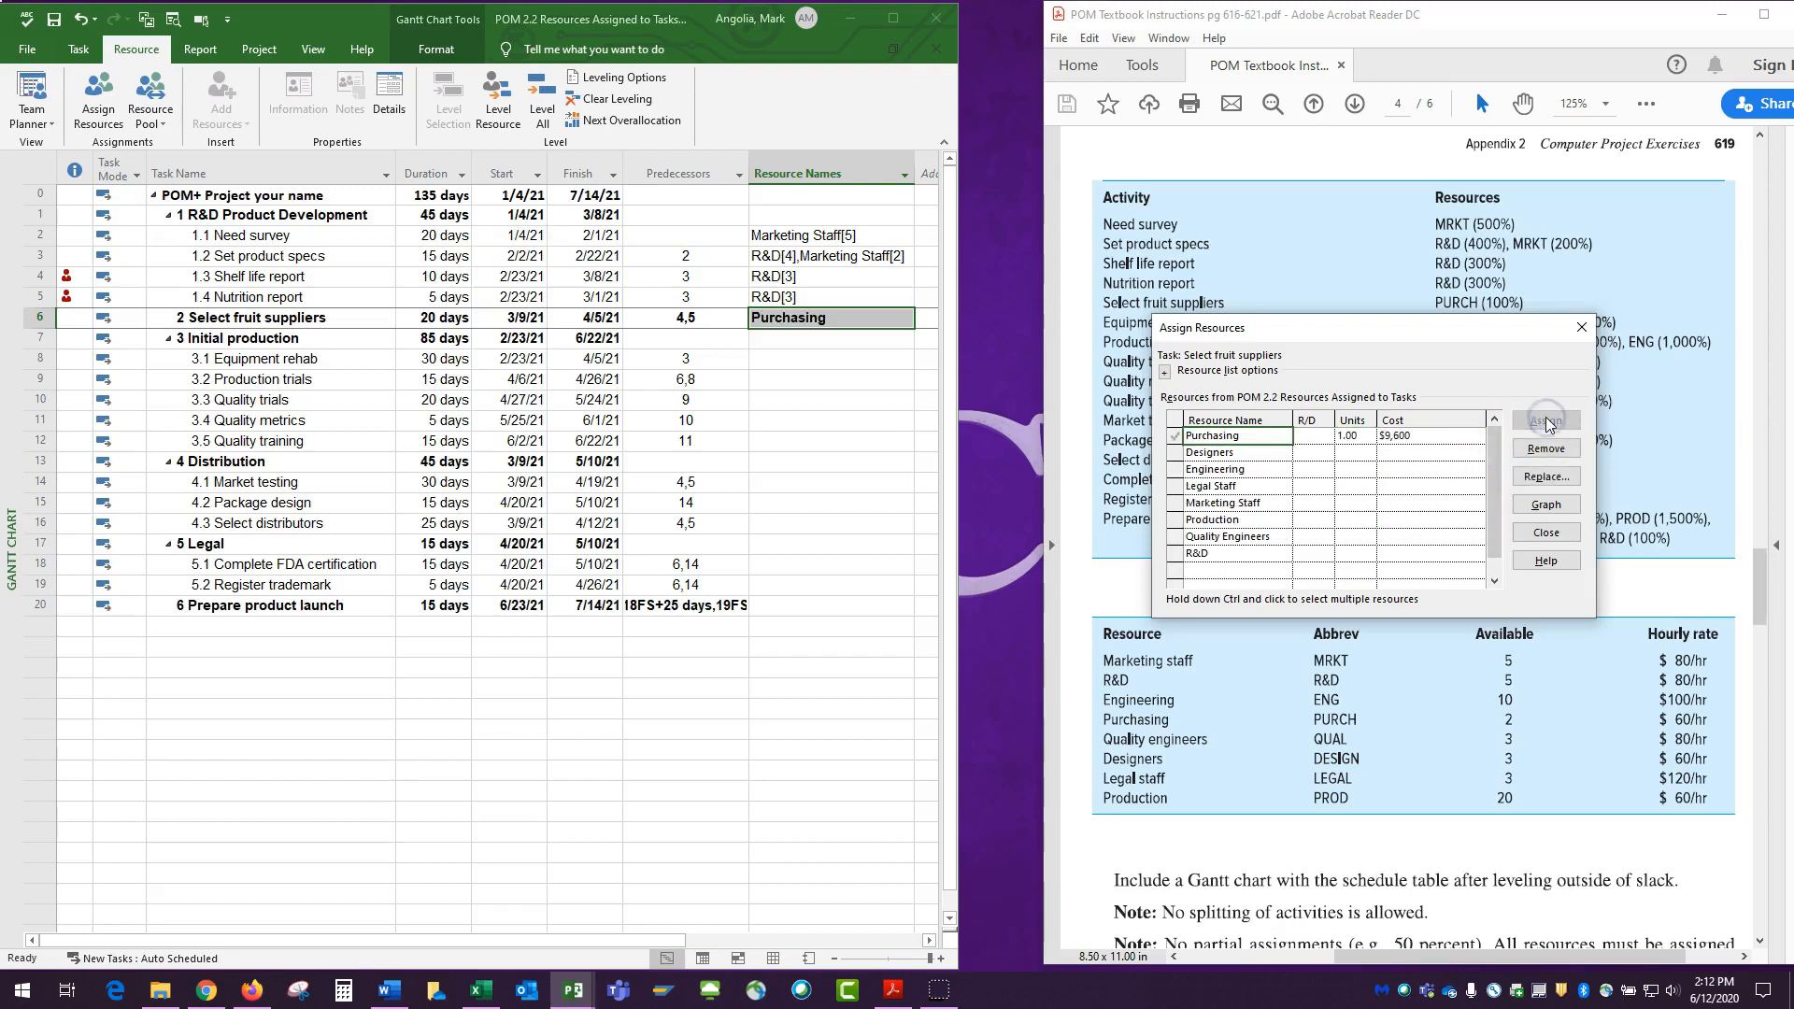
left_click(823, 399)
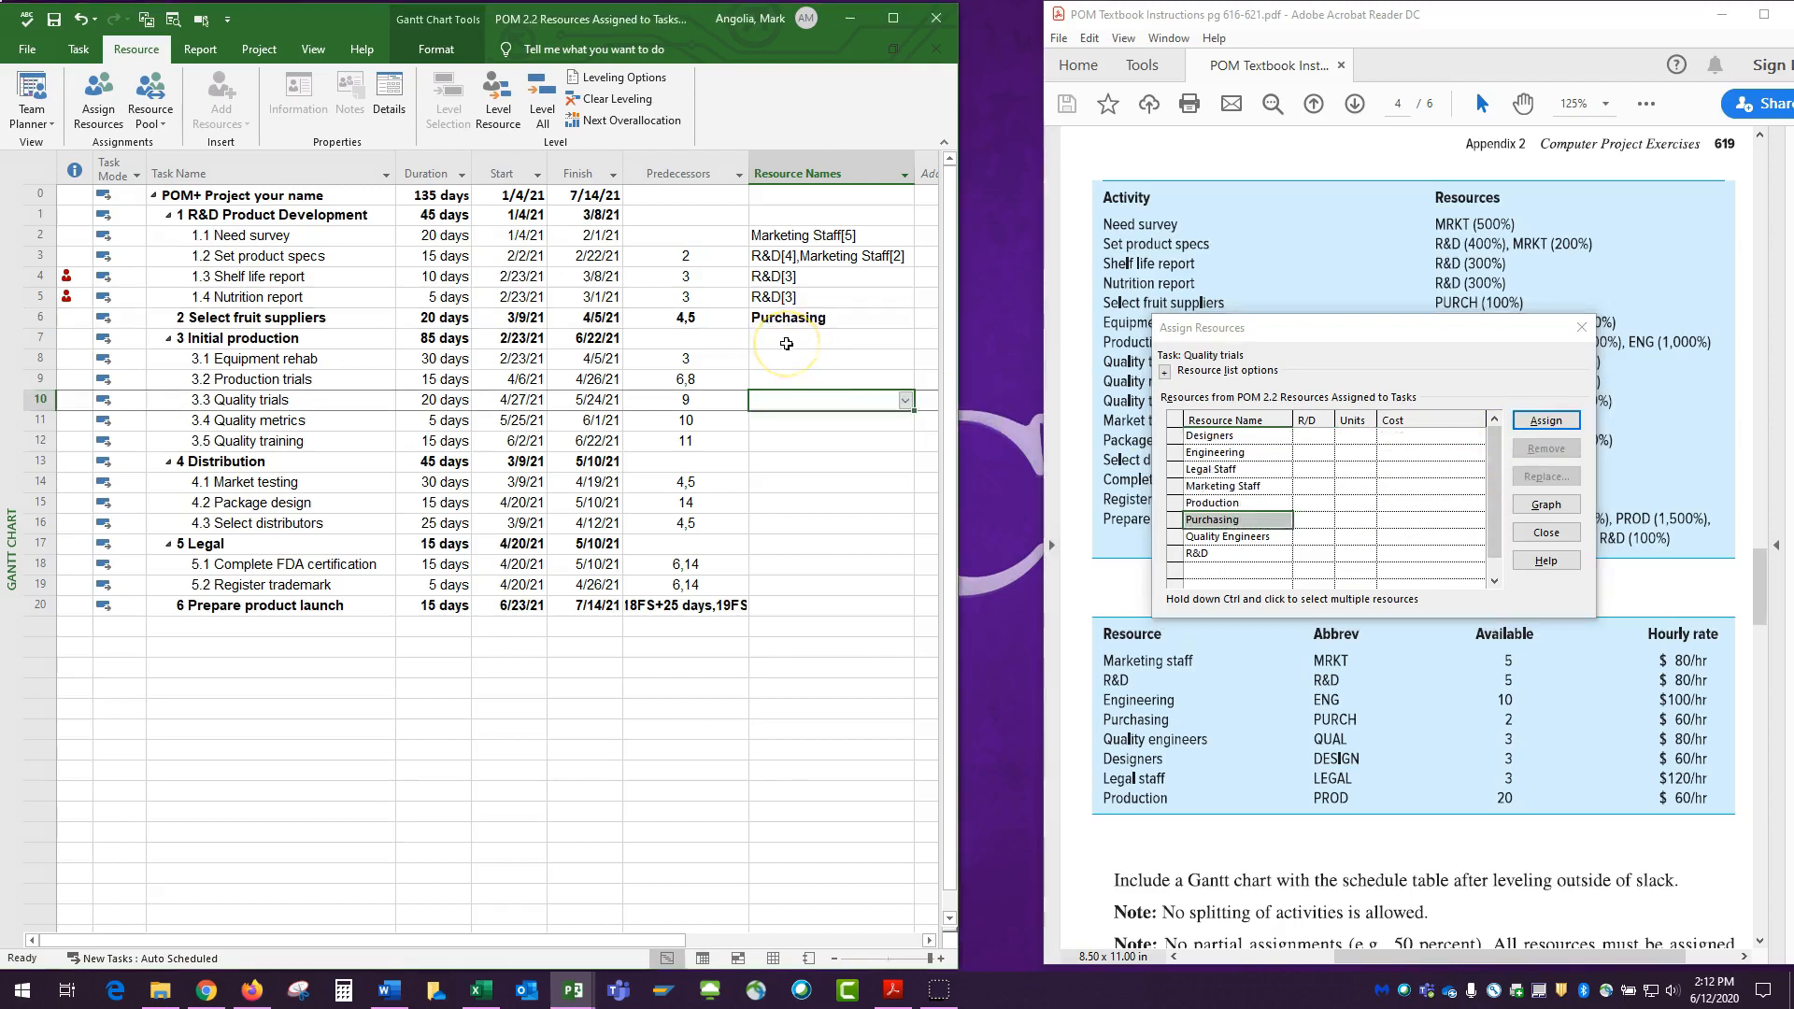
left_click(788, 342)
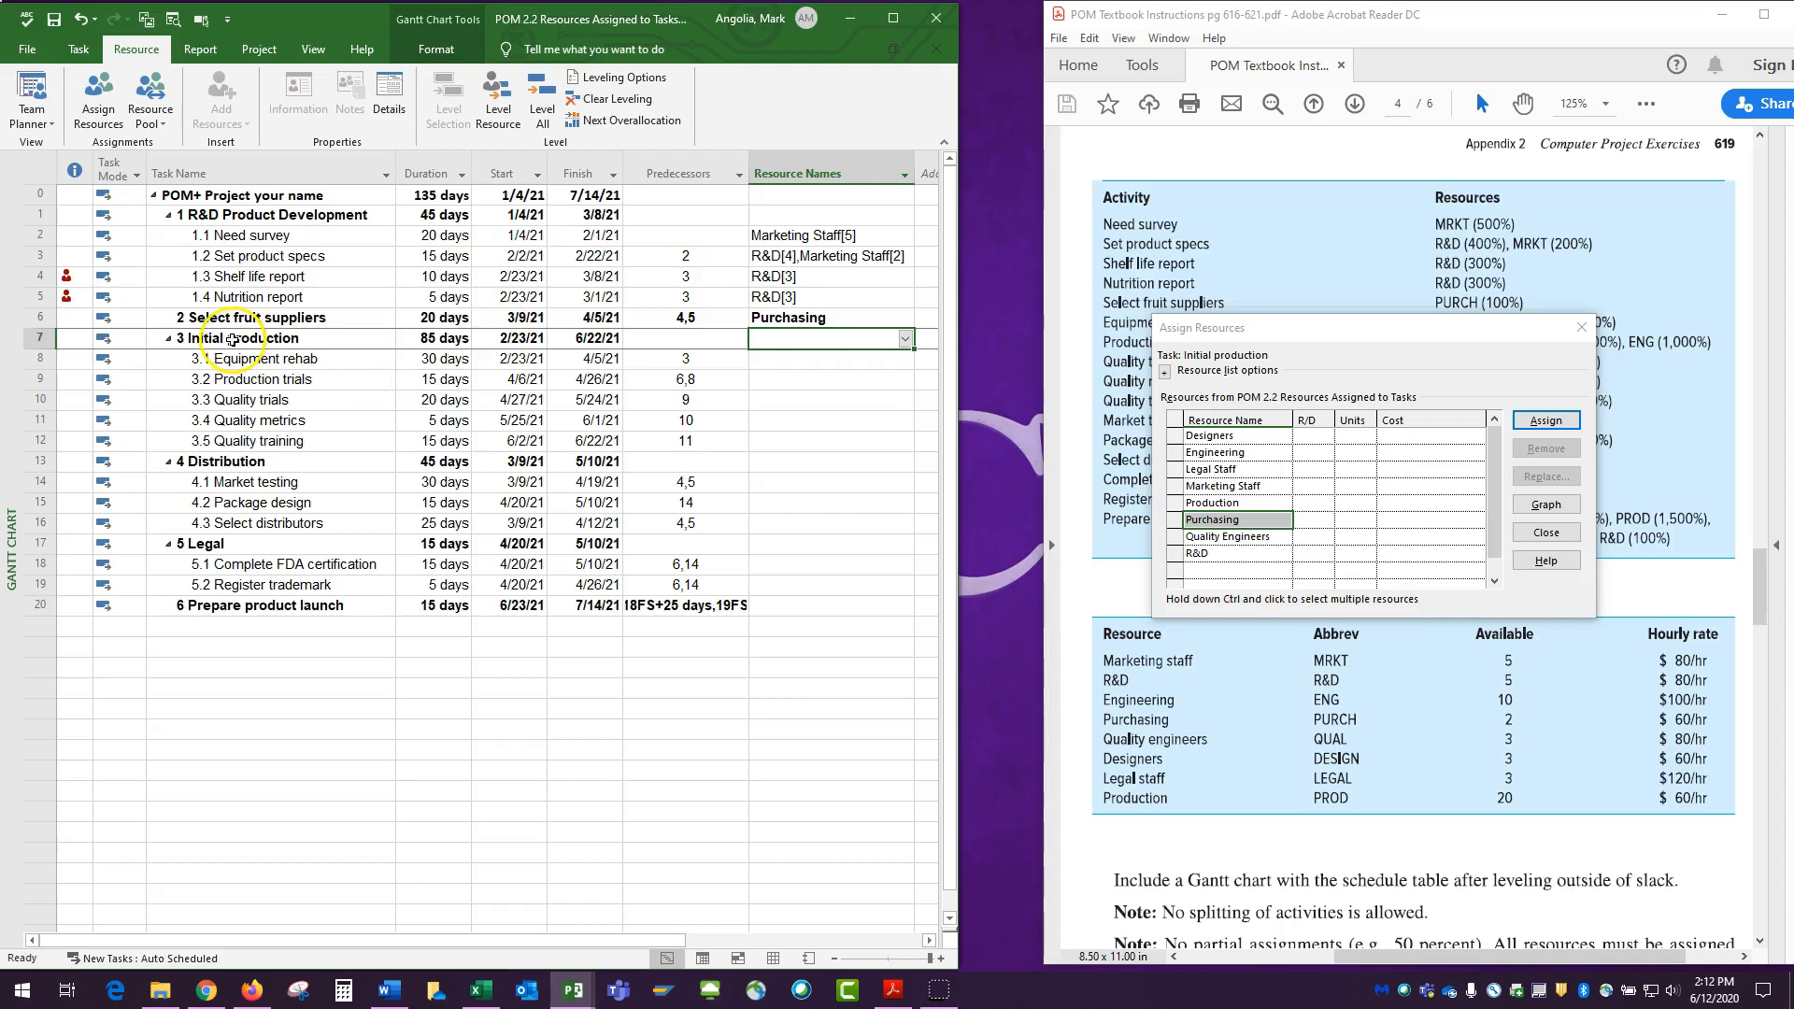
left_click(228, 358)
left_click_drag(228, 358, 233, 440)
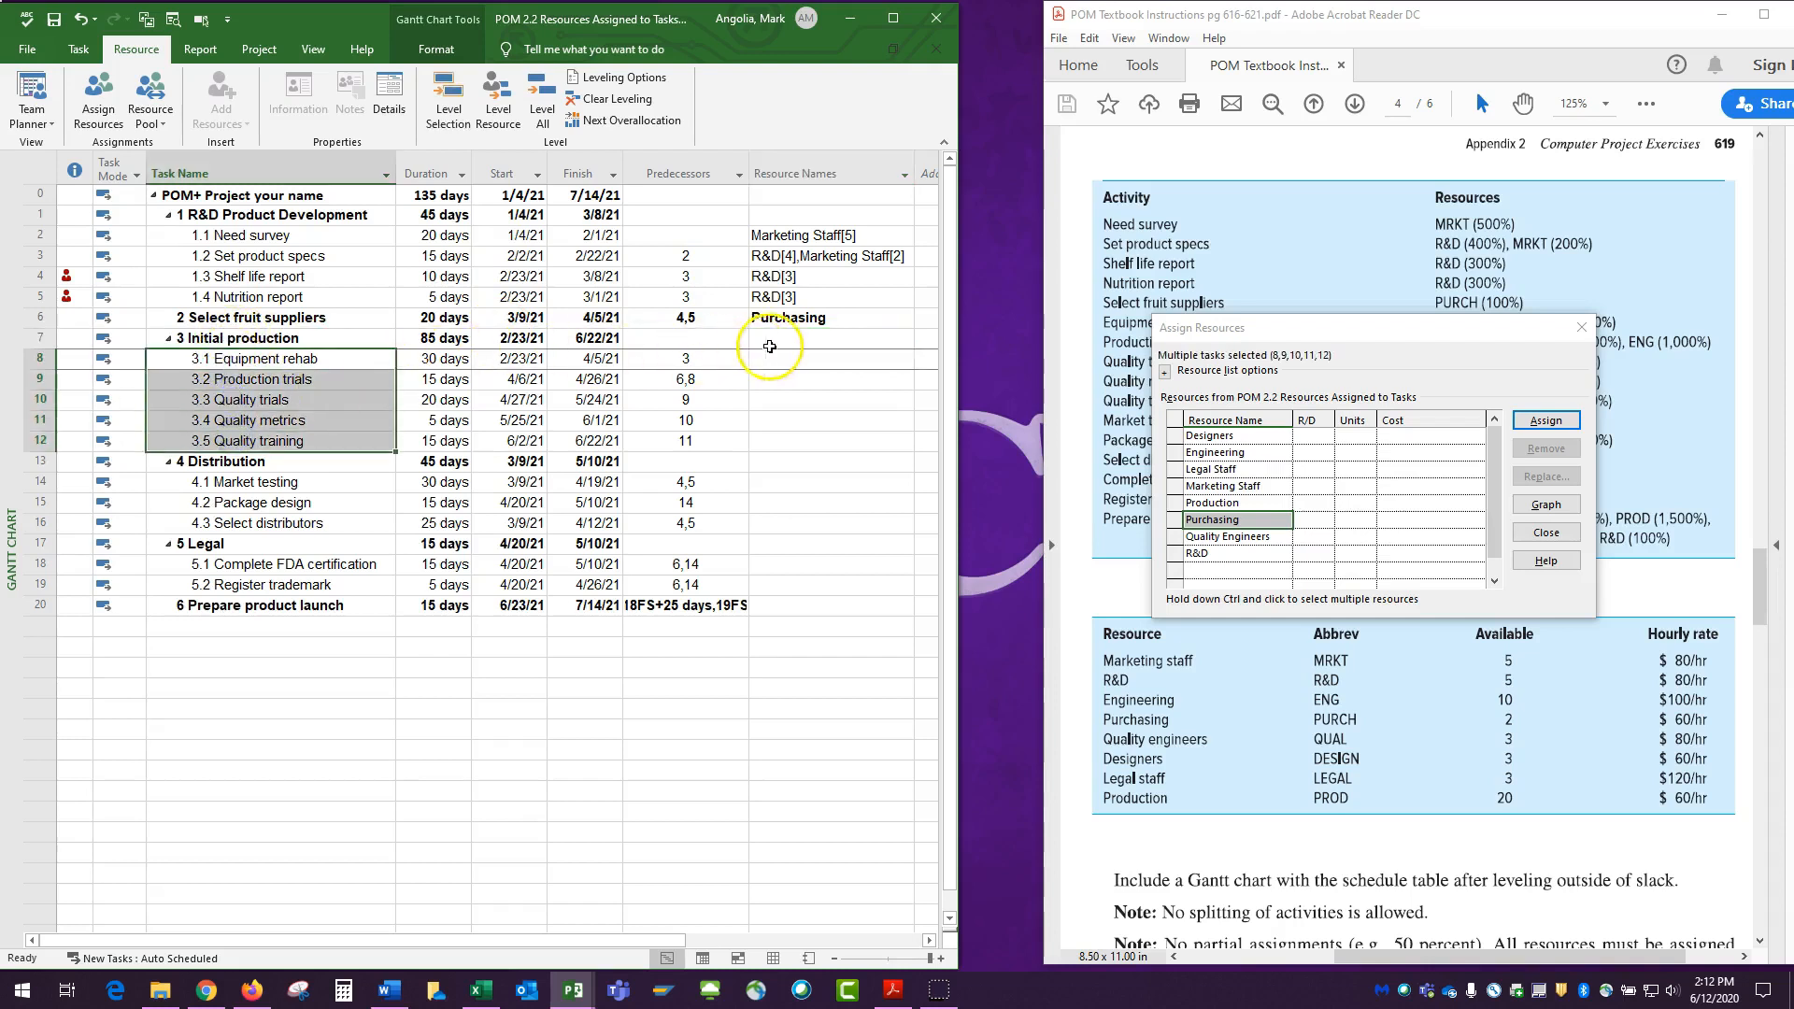
left_click(755, 344)
Assign Engineering with 10 units and Production with 20 units to the Equipment rehab task.
left_click(776, 360)
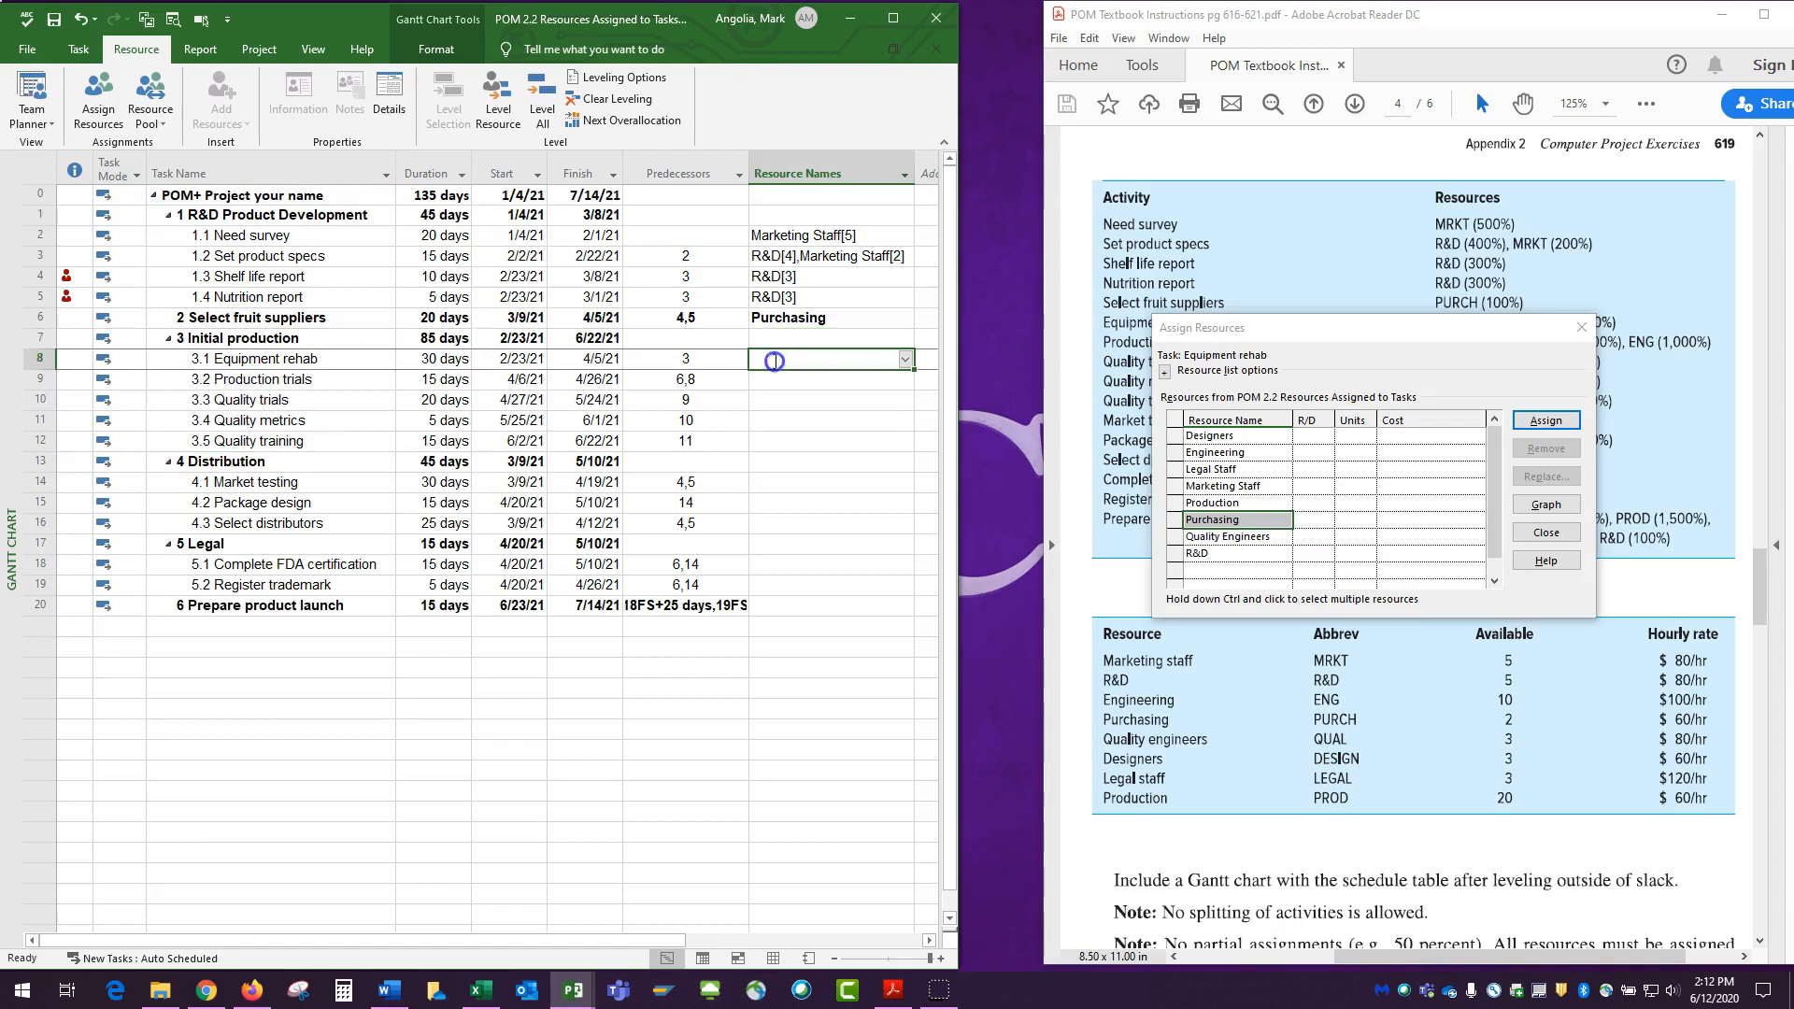
left_click(1461, 431)
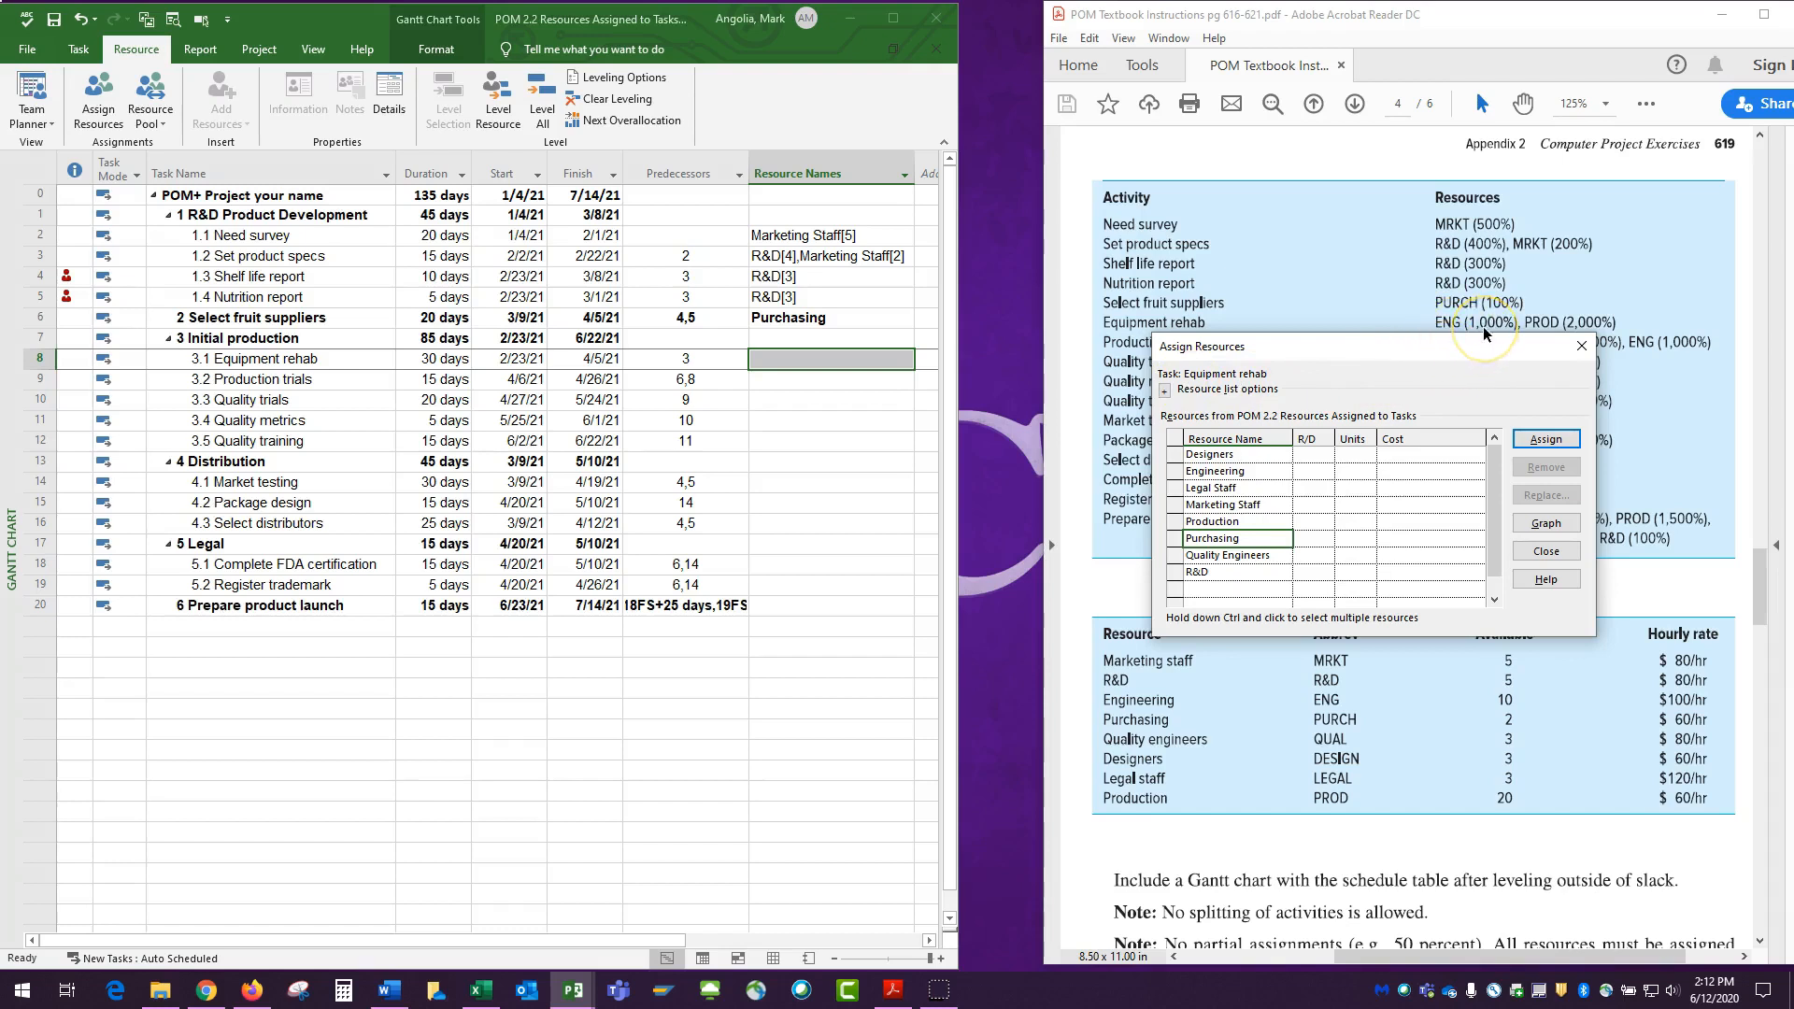
left_click(1353, 471)
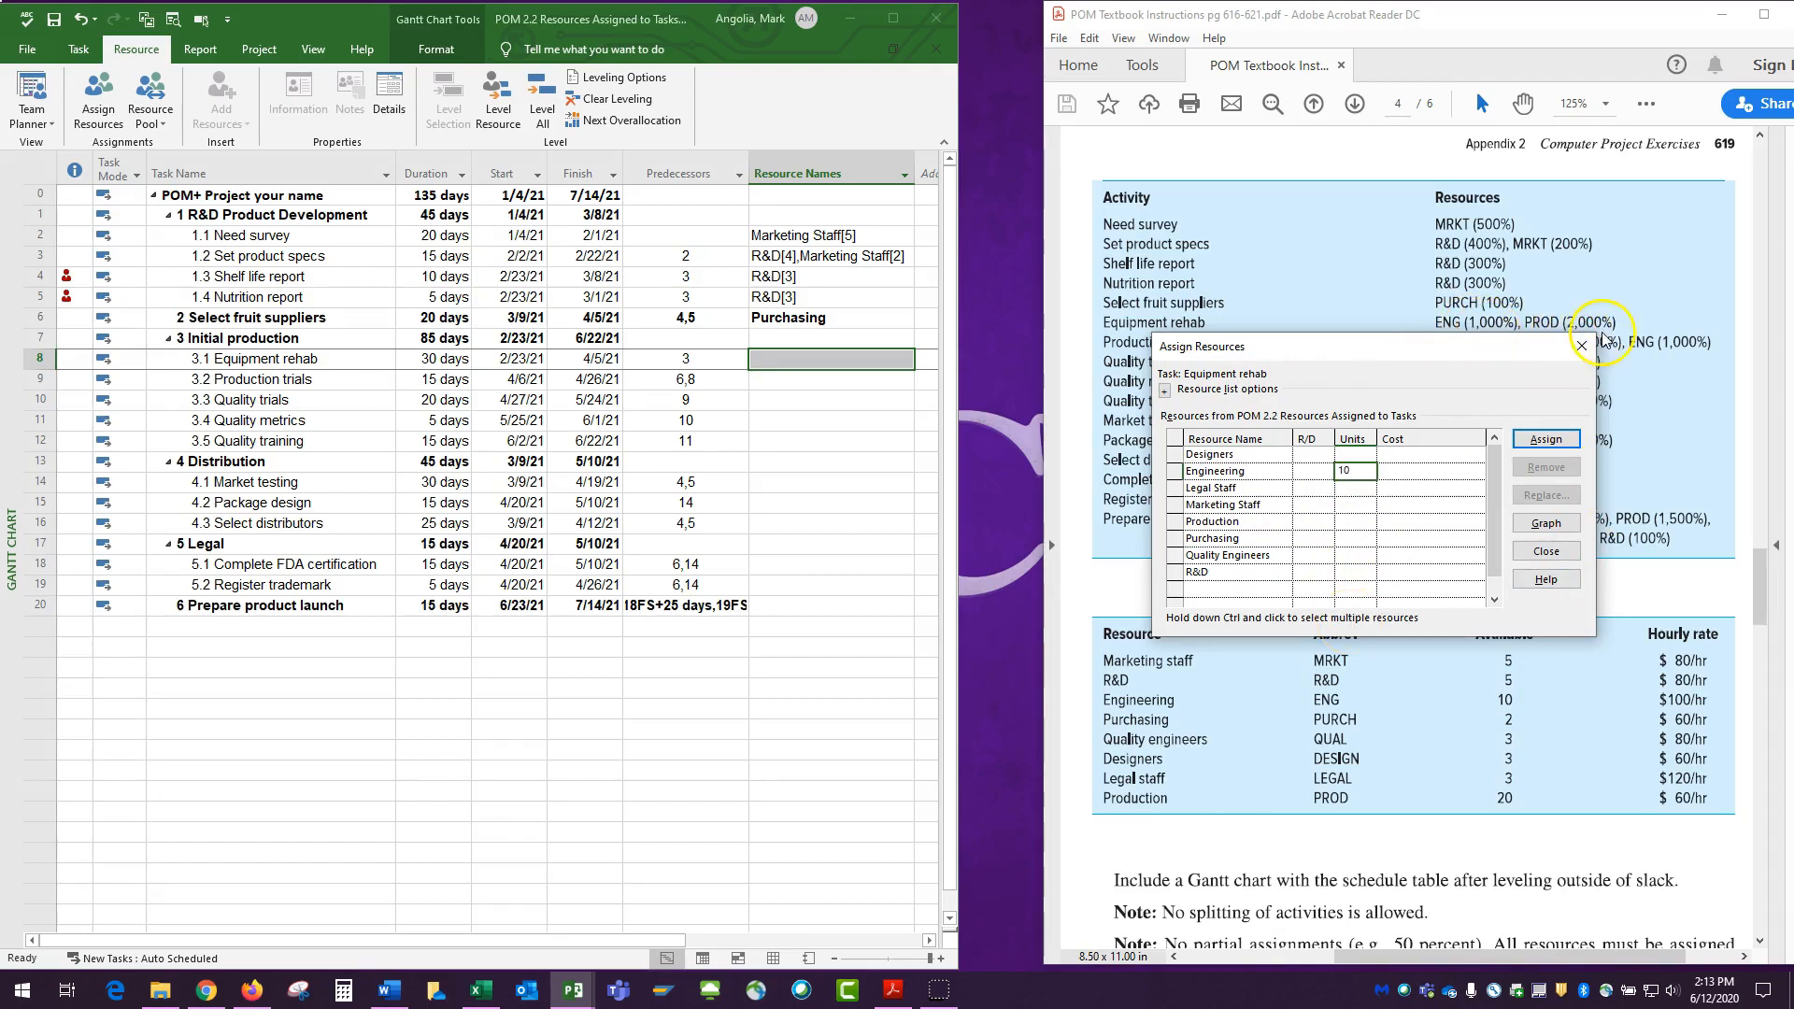
type("10")
left_click(1350, 521)
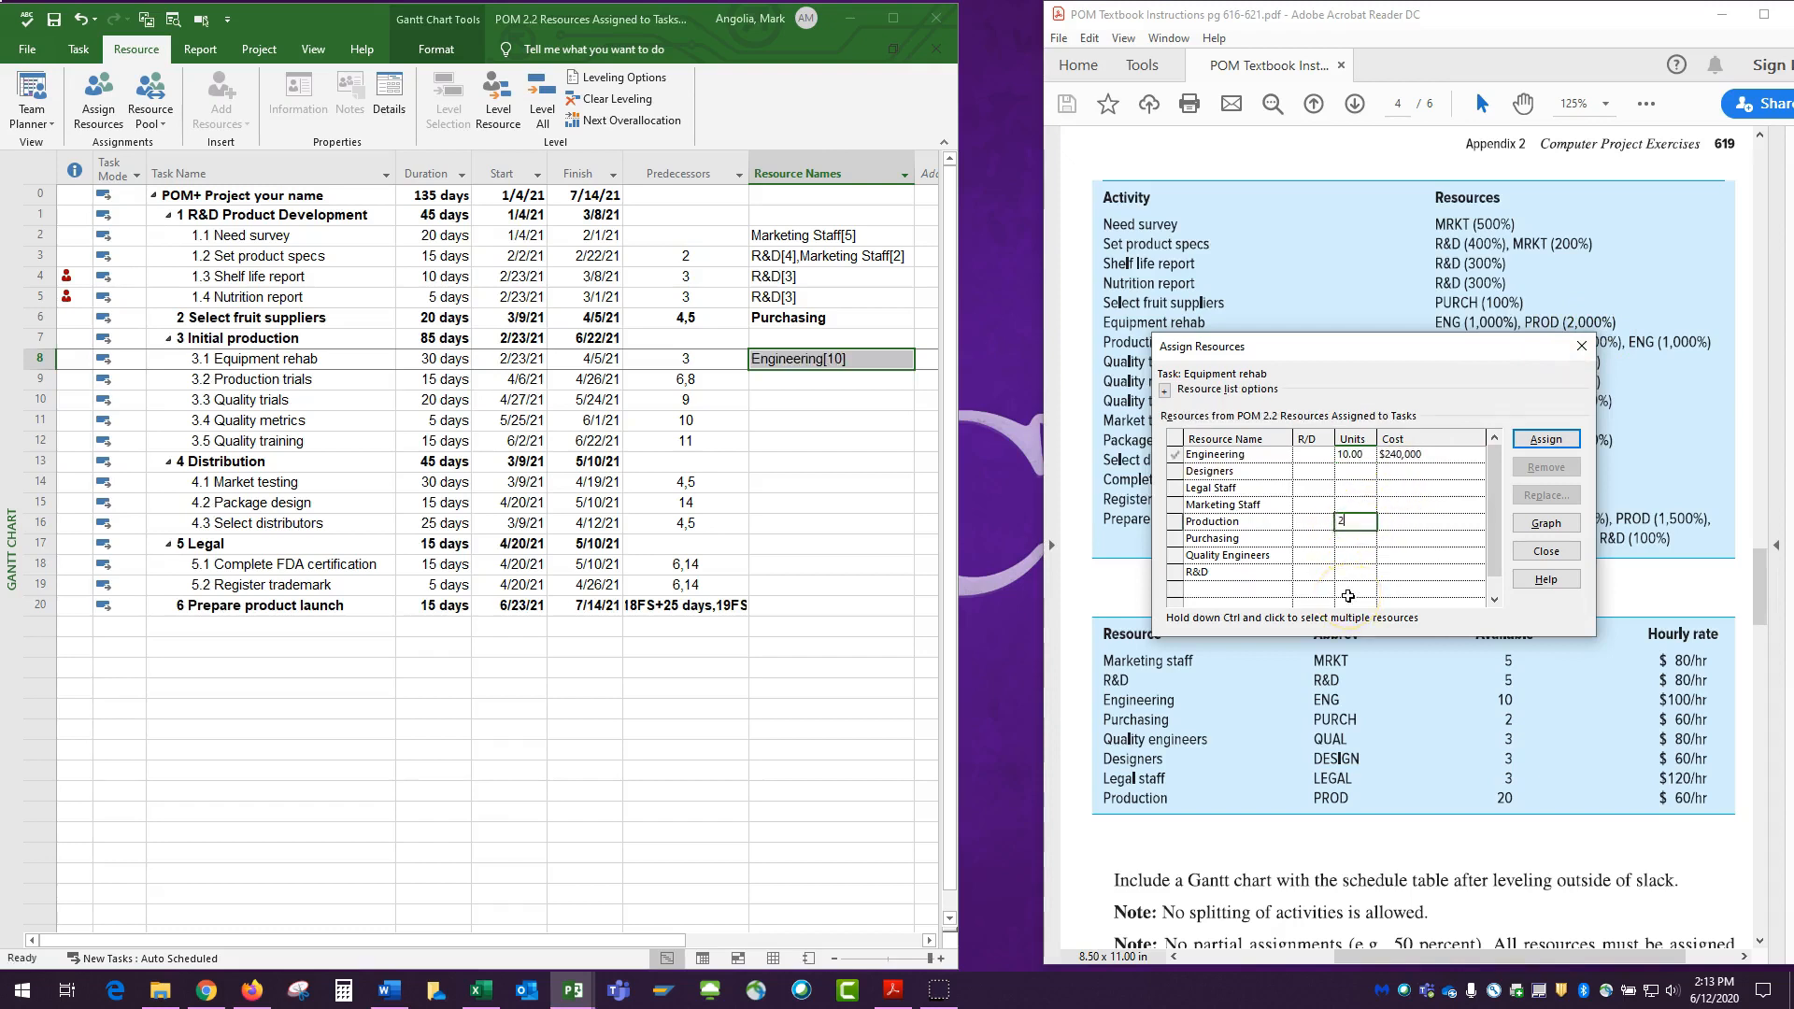
type("20")
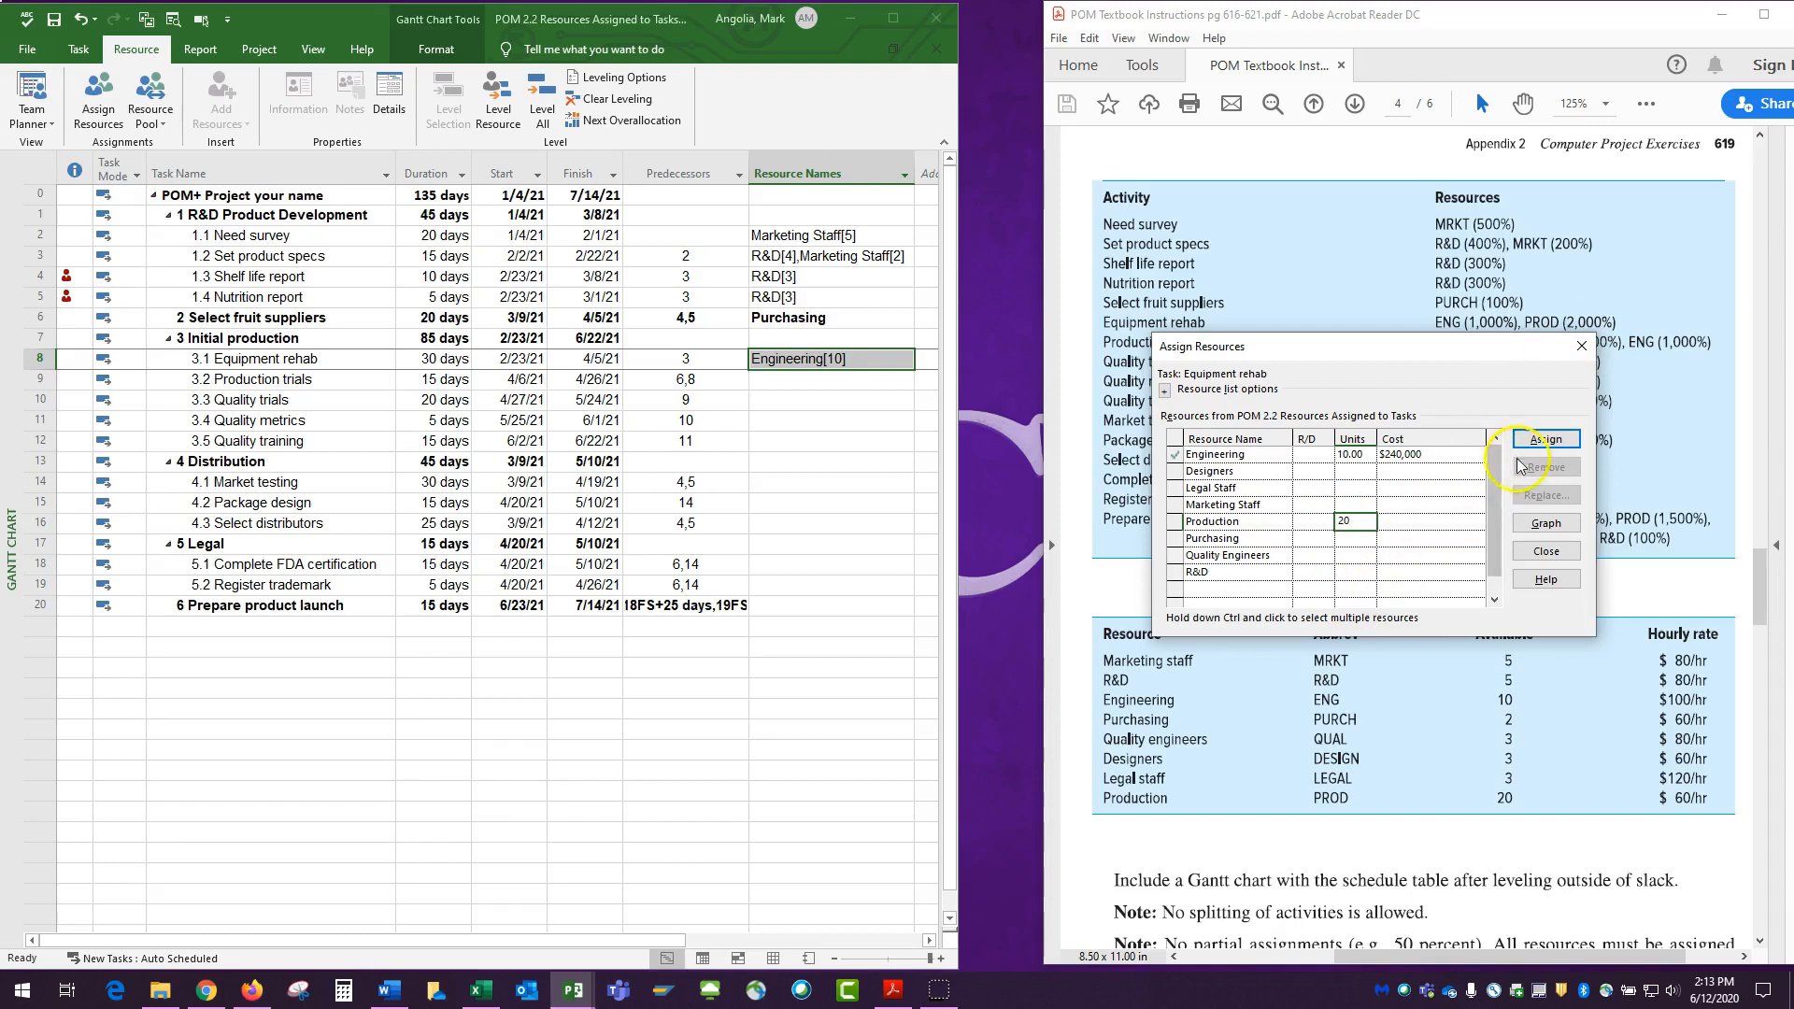
left_click(1355, 555)
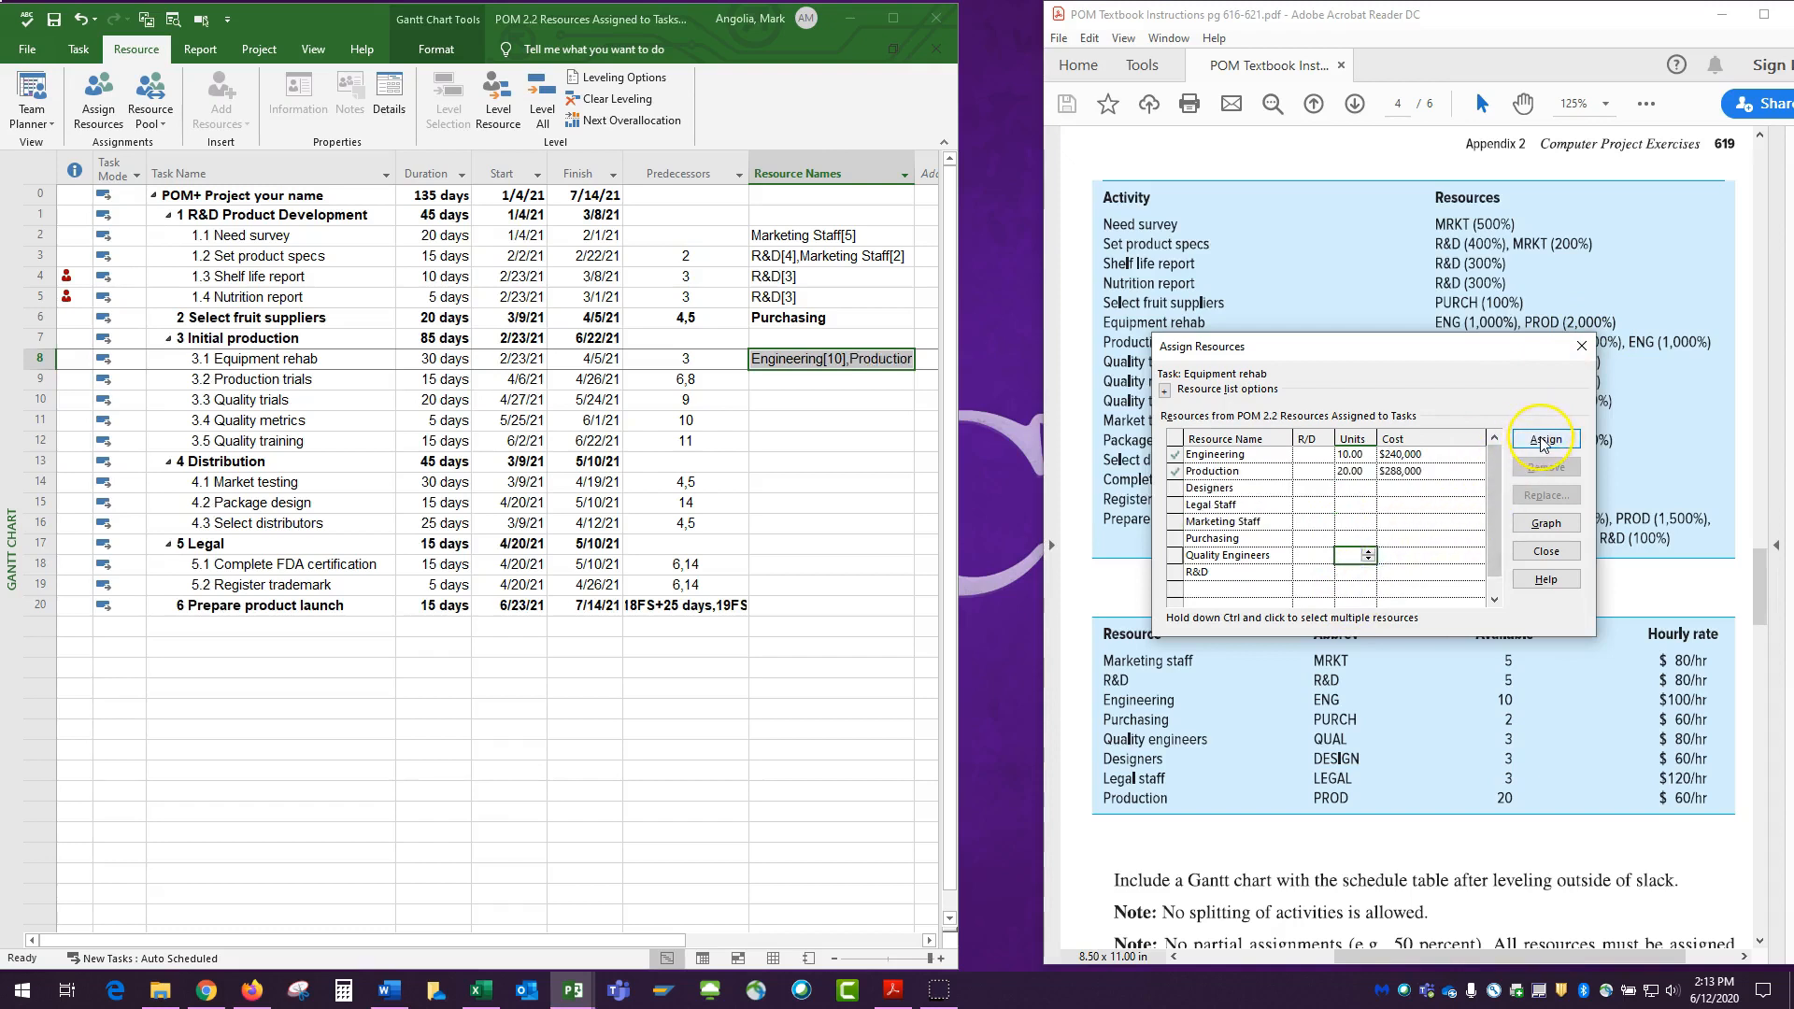
left_click(1544, 439)
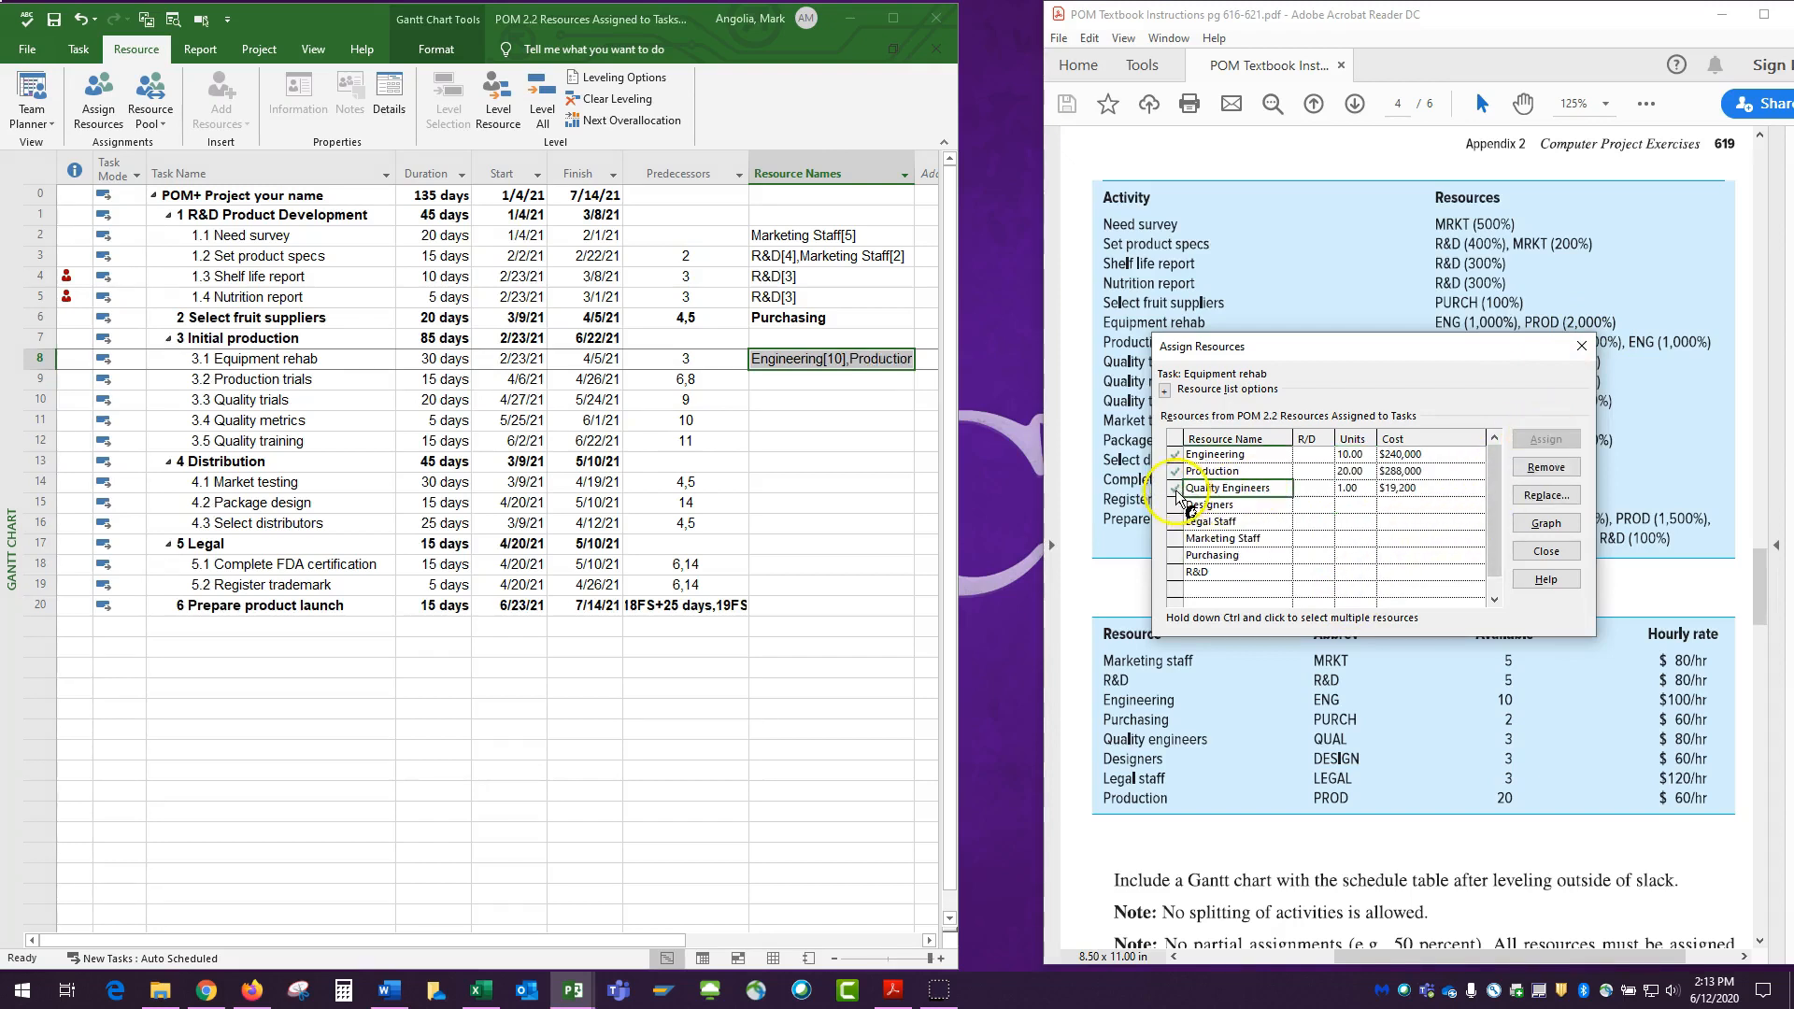
left_click(1349, 487)
left_click(1540, 467)
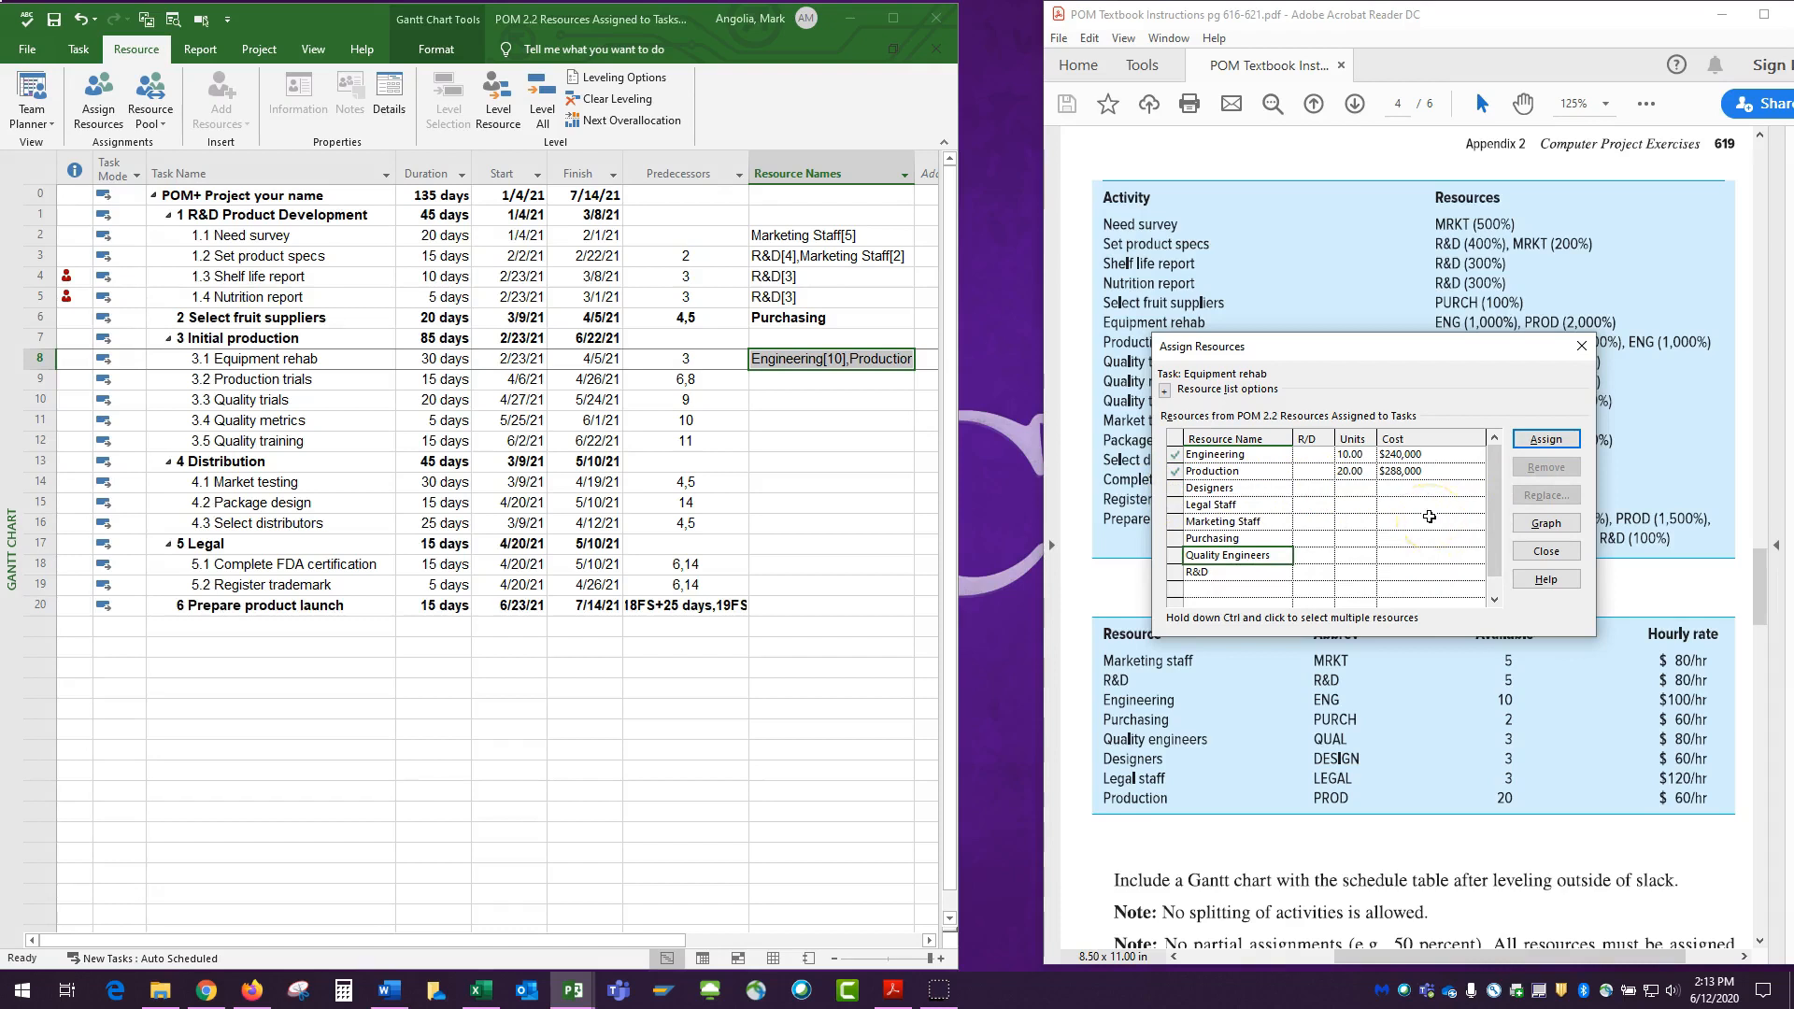
Close Assign Resources and add Production, Purchasing and Engineering as resources in the Task Information of the Production trials task.
left_click(1546, 552)
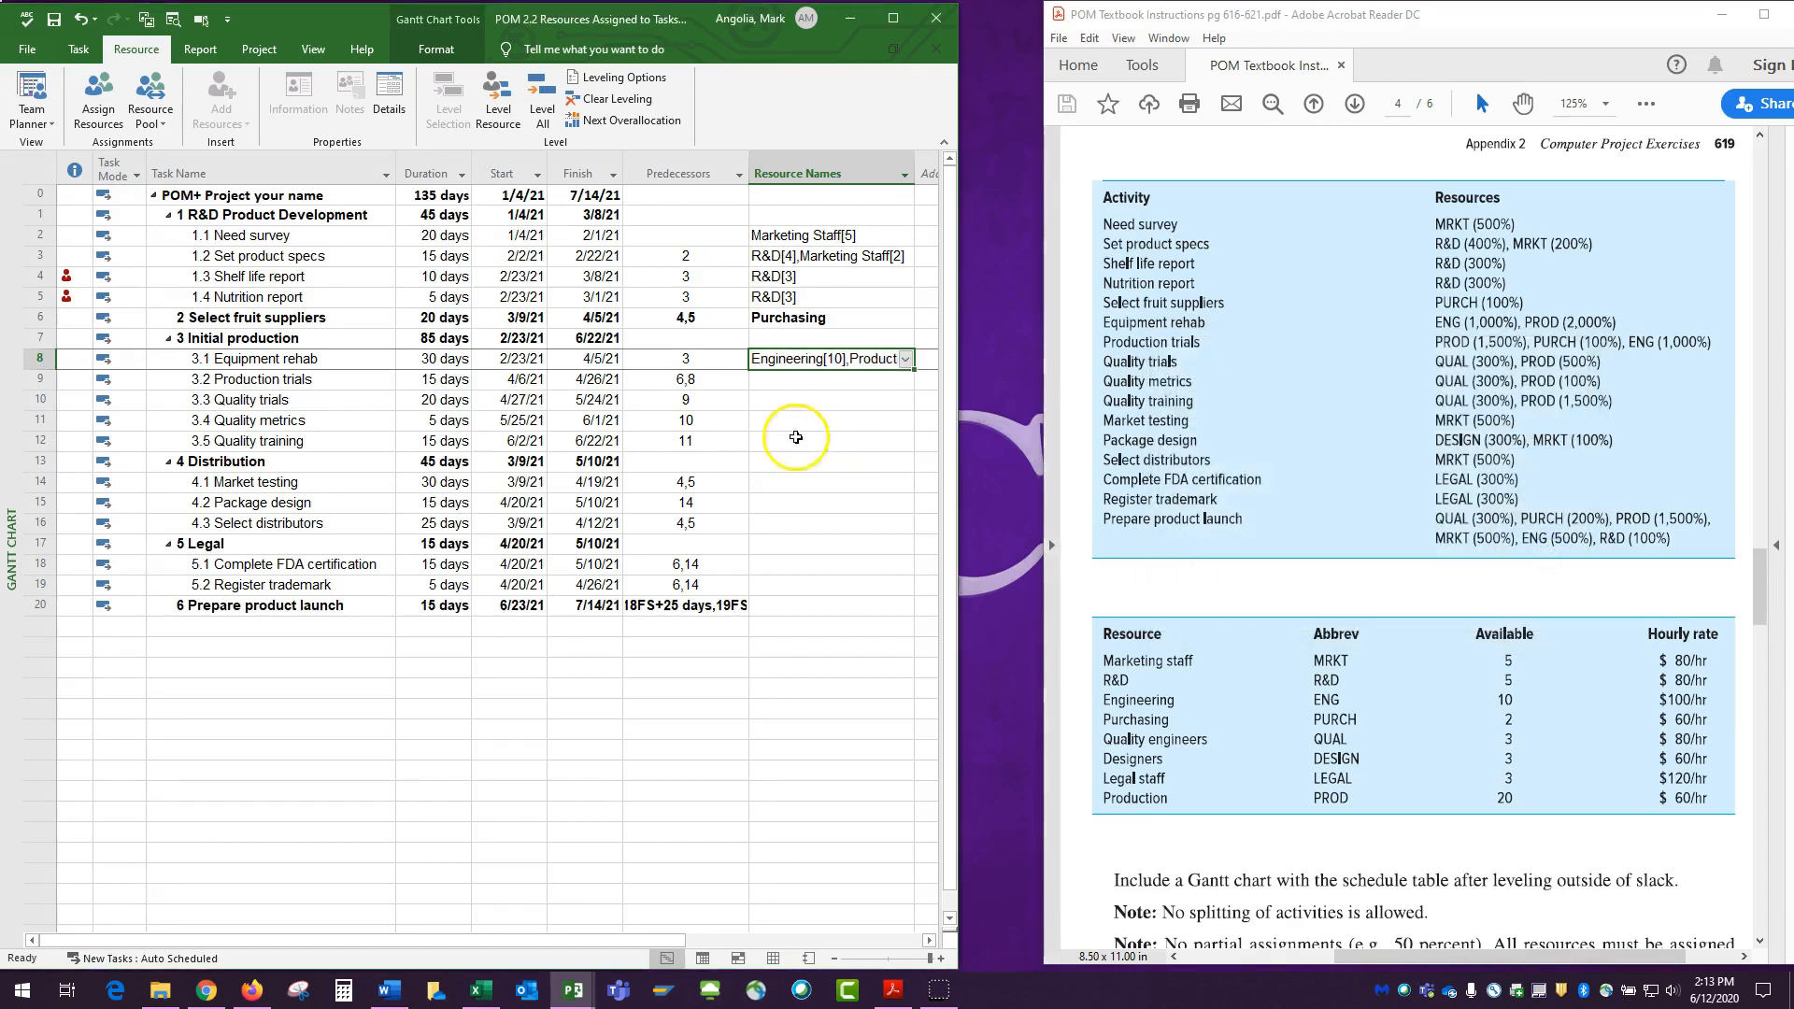
left_click(774, 383)
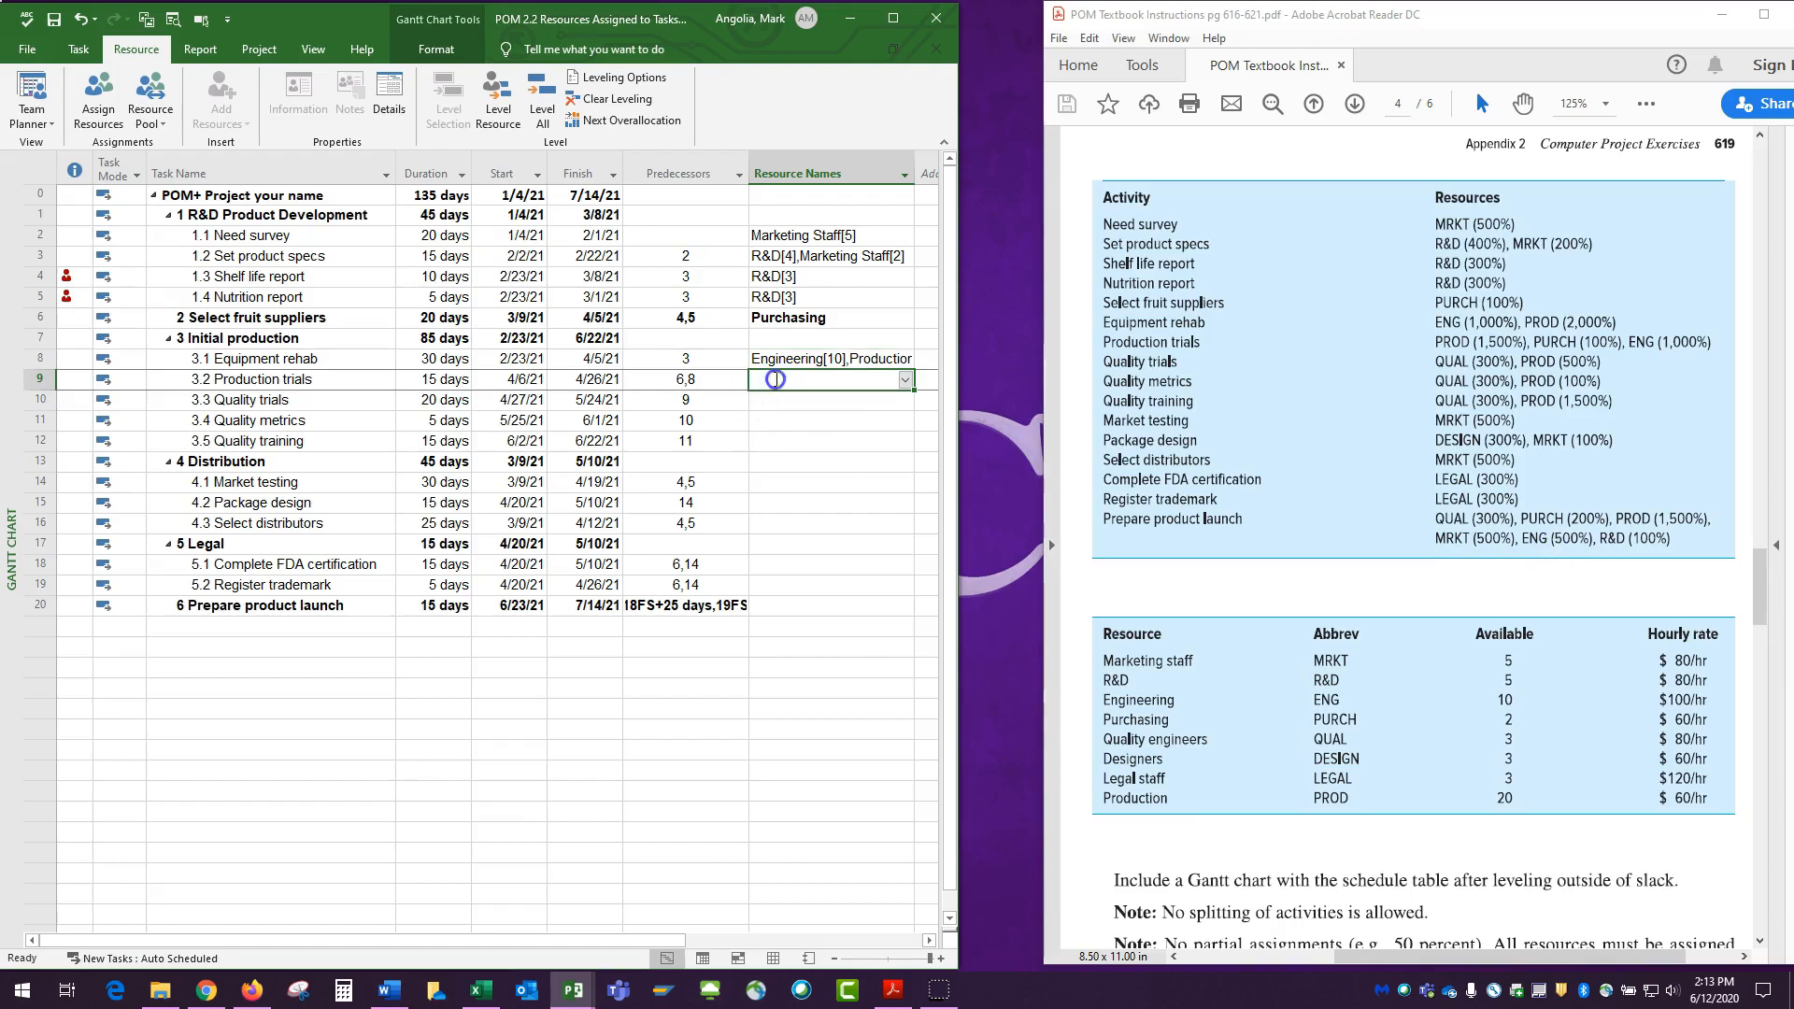
double_click(774, 379)
left_click_drag(886, 371, 1346, 372)
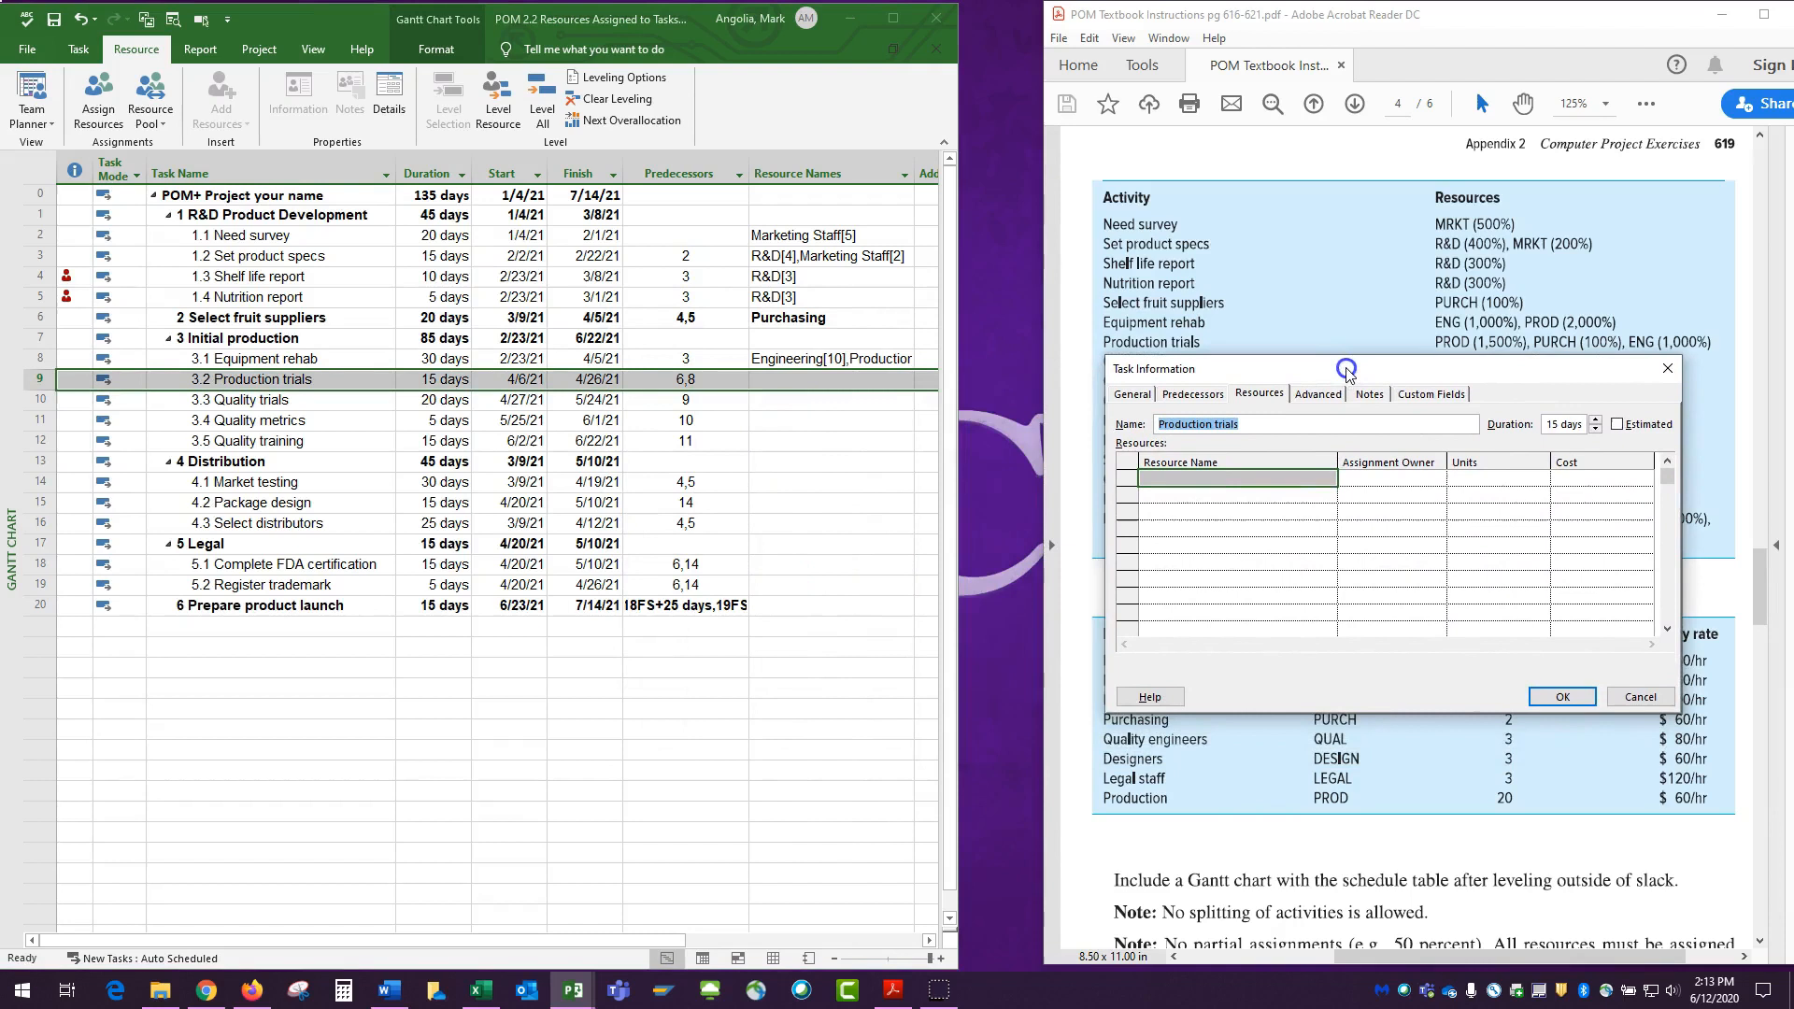
left_click(1286, 476)
left_click(1328, 480)
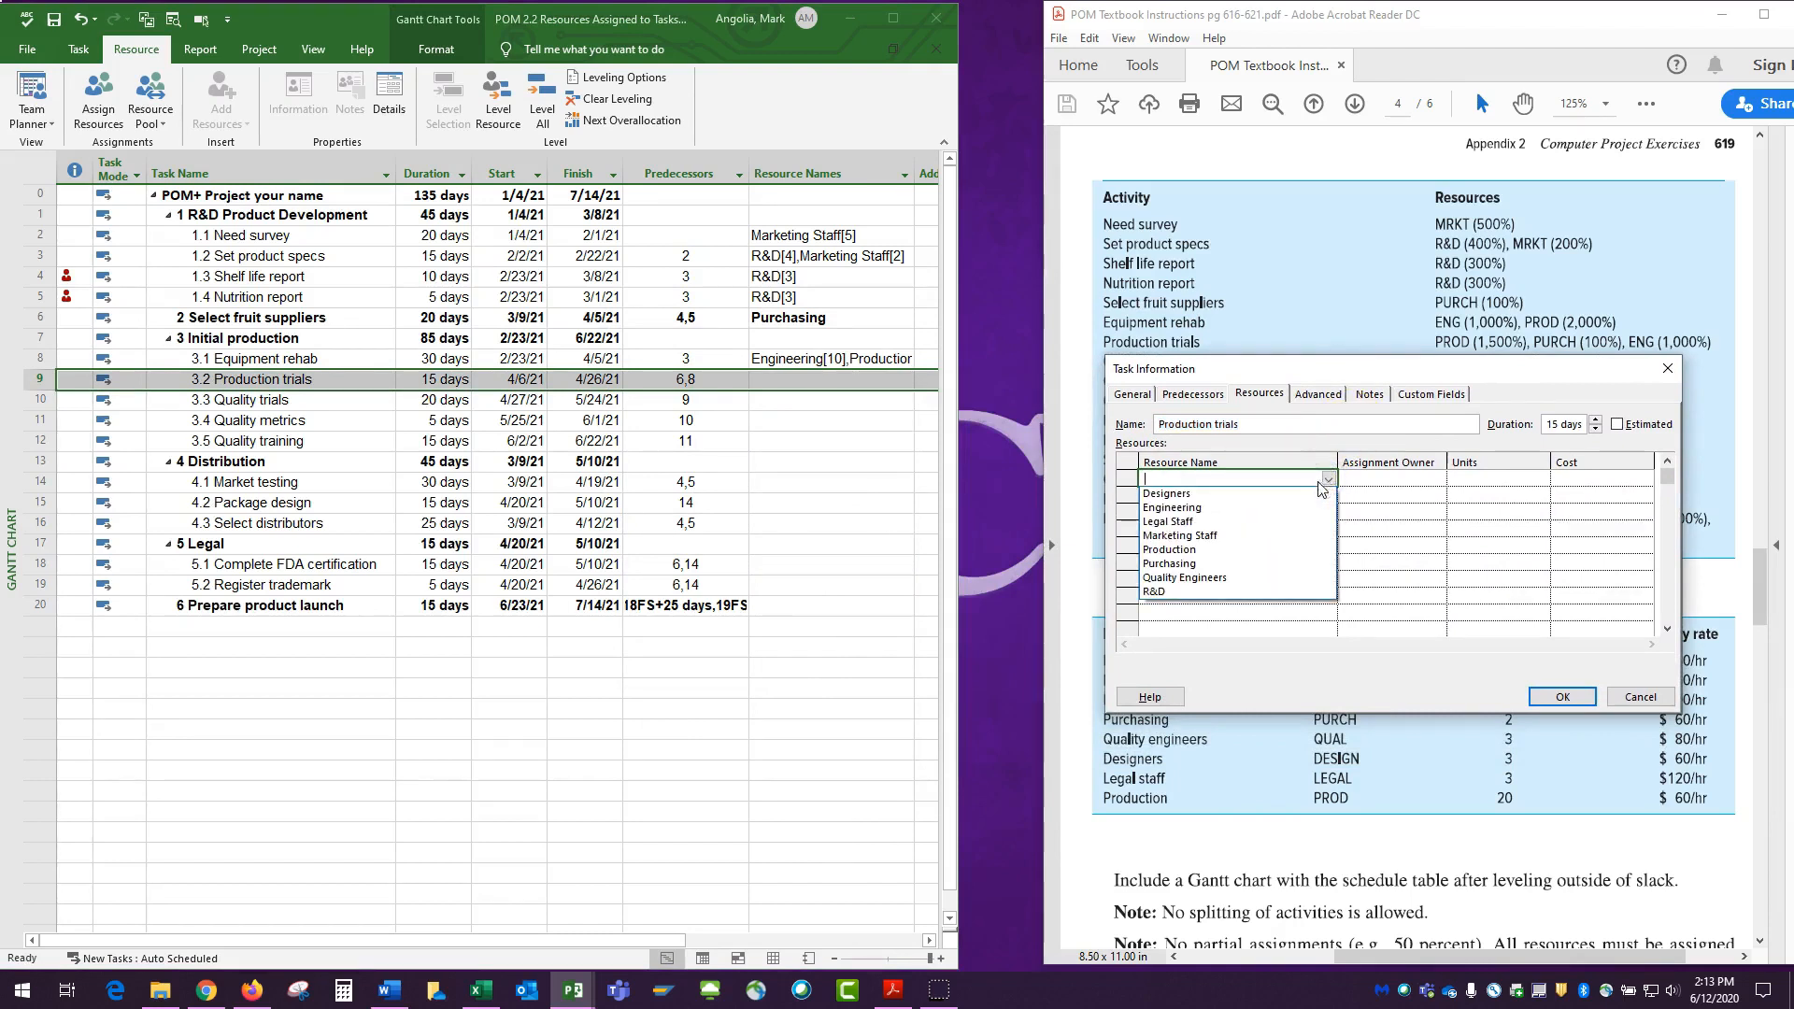
left_click(1215, 551)
left_click(1327, 494)
left_click(1328, 495)
left_click(1177, 580)
left_click(1328, 512)
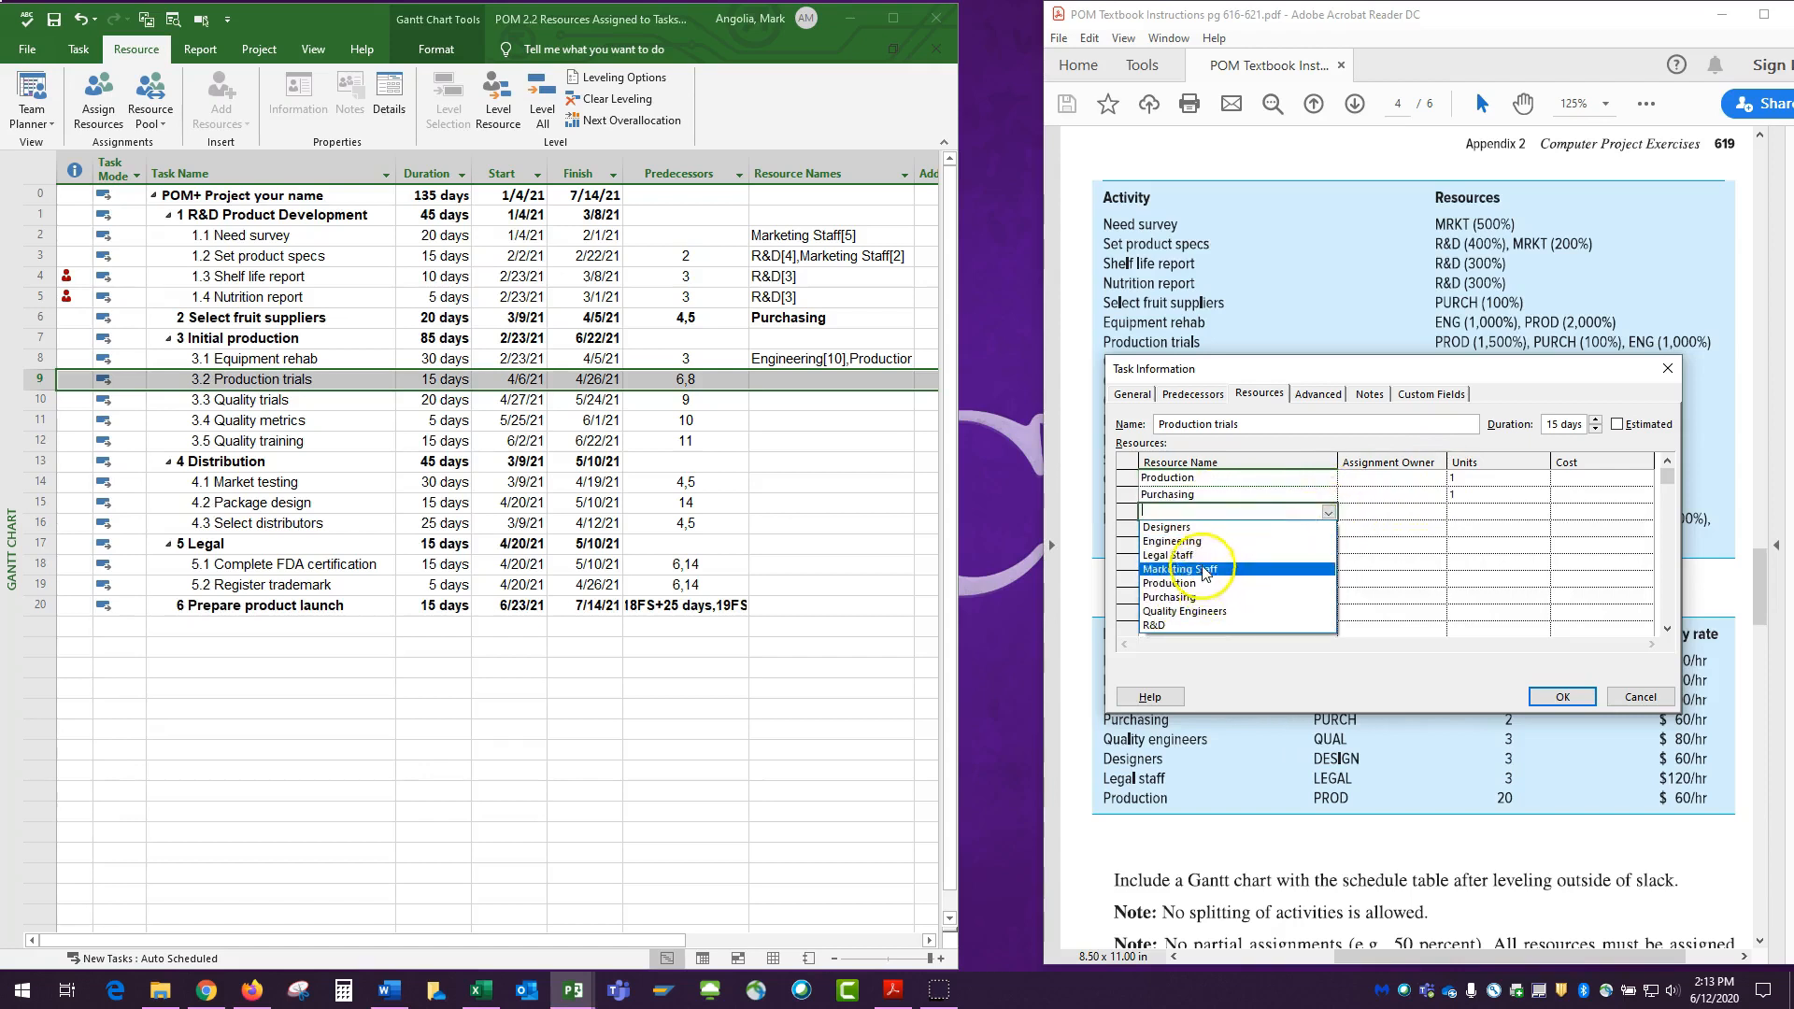
left_click(1193, 541)
Set the Production trials units to 15 for Production and 10 for Engineering, and accept the assignments.
left_click(1477, 476)
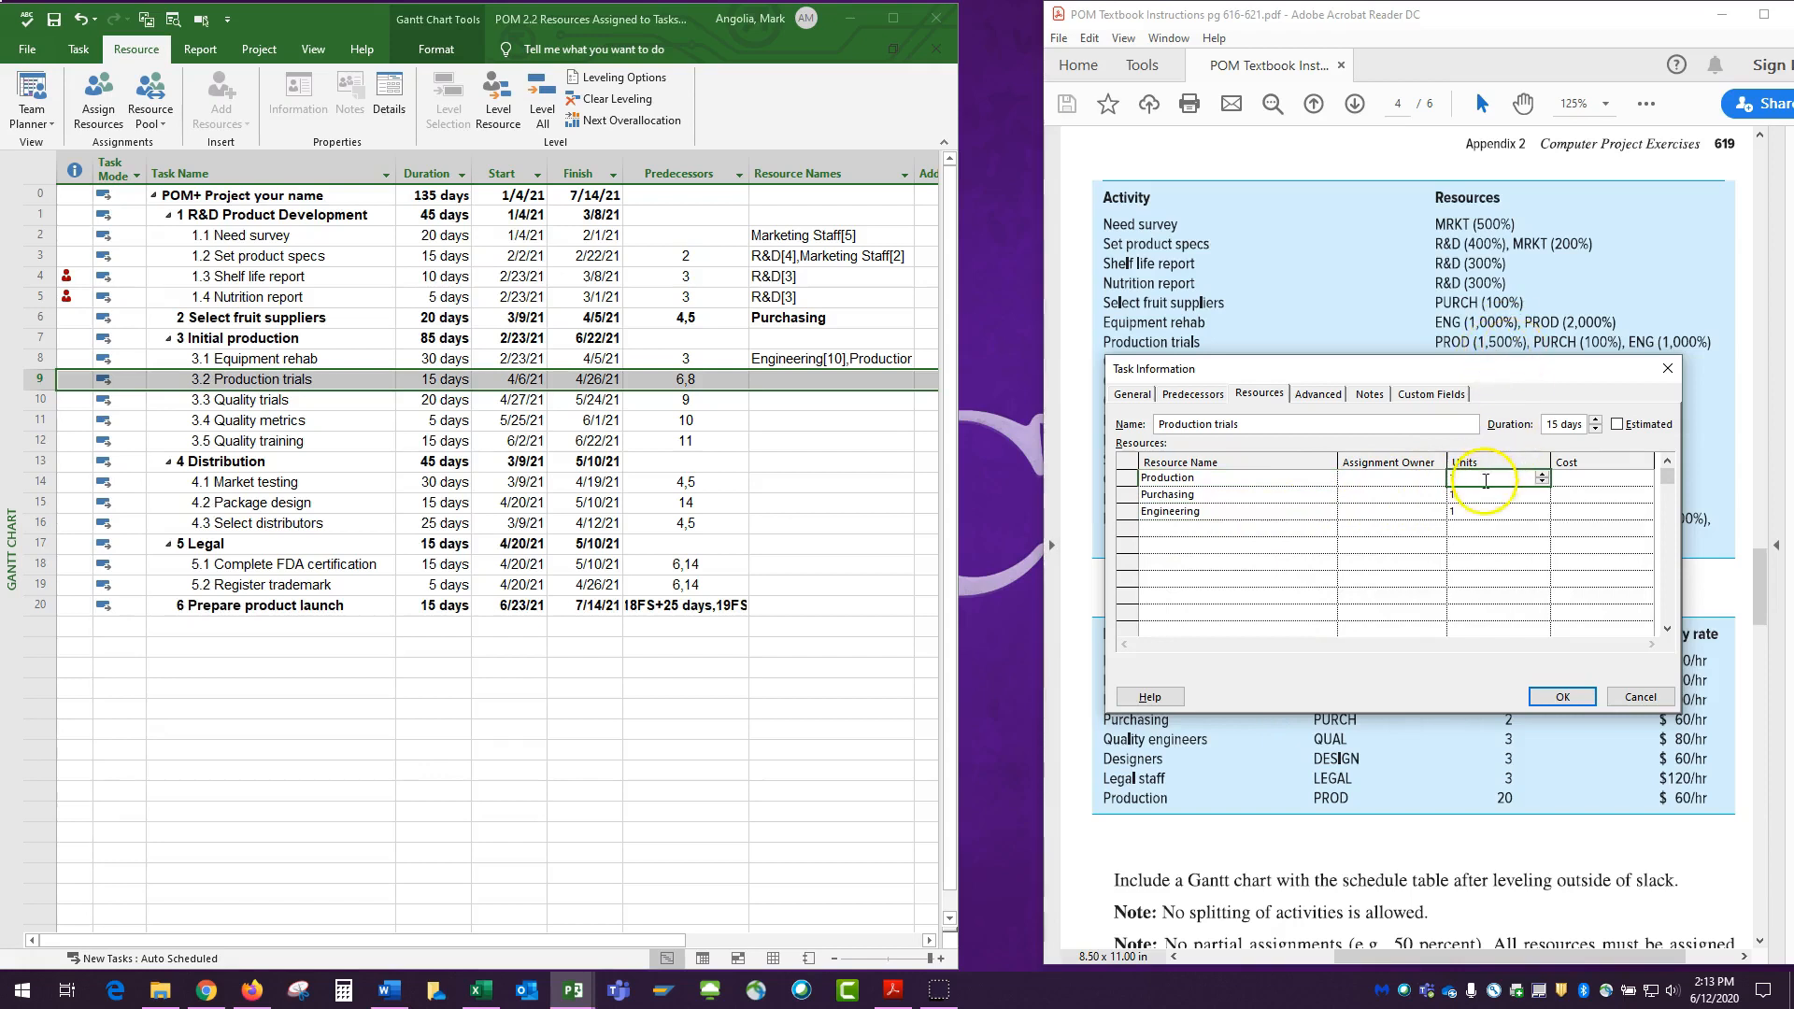
type("15")
key("Return")
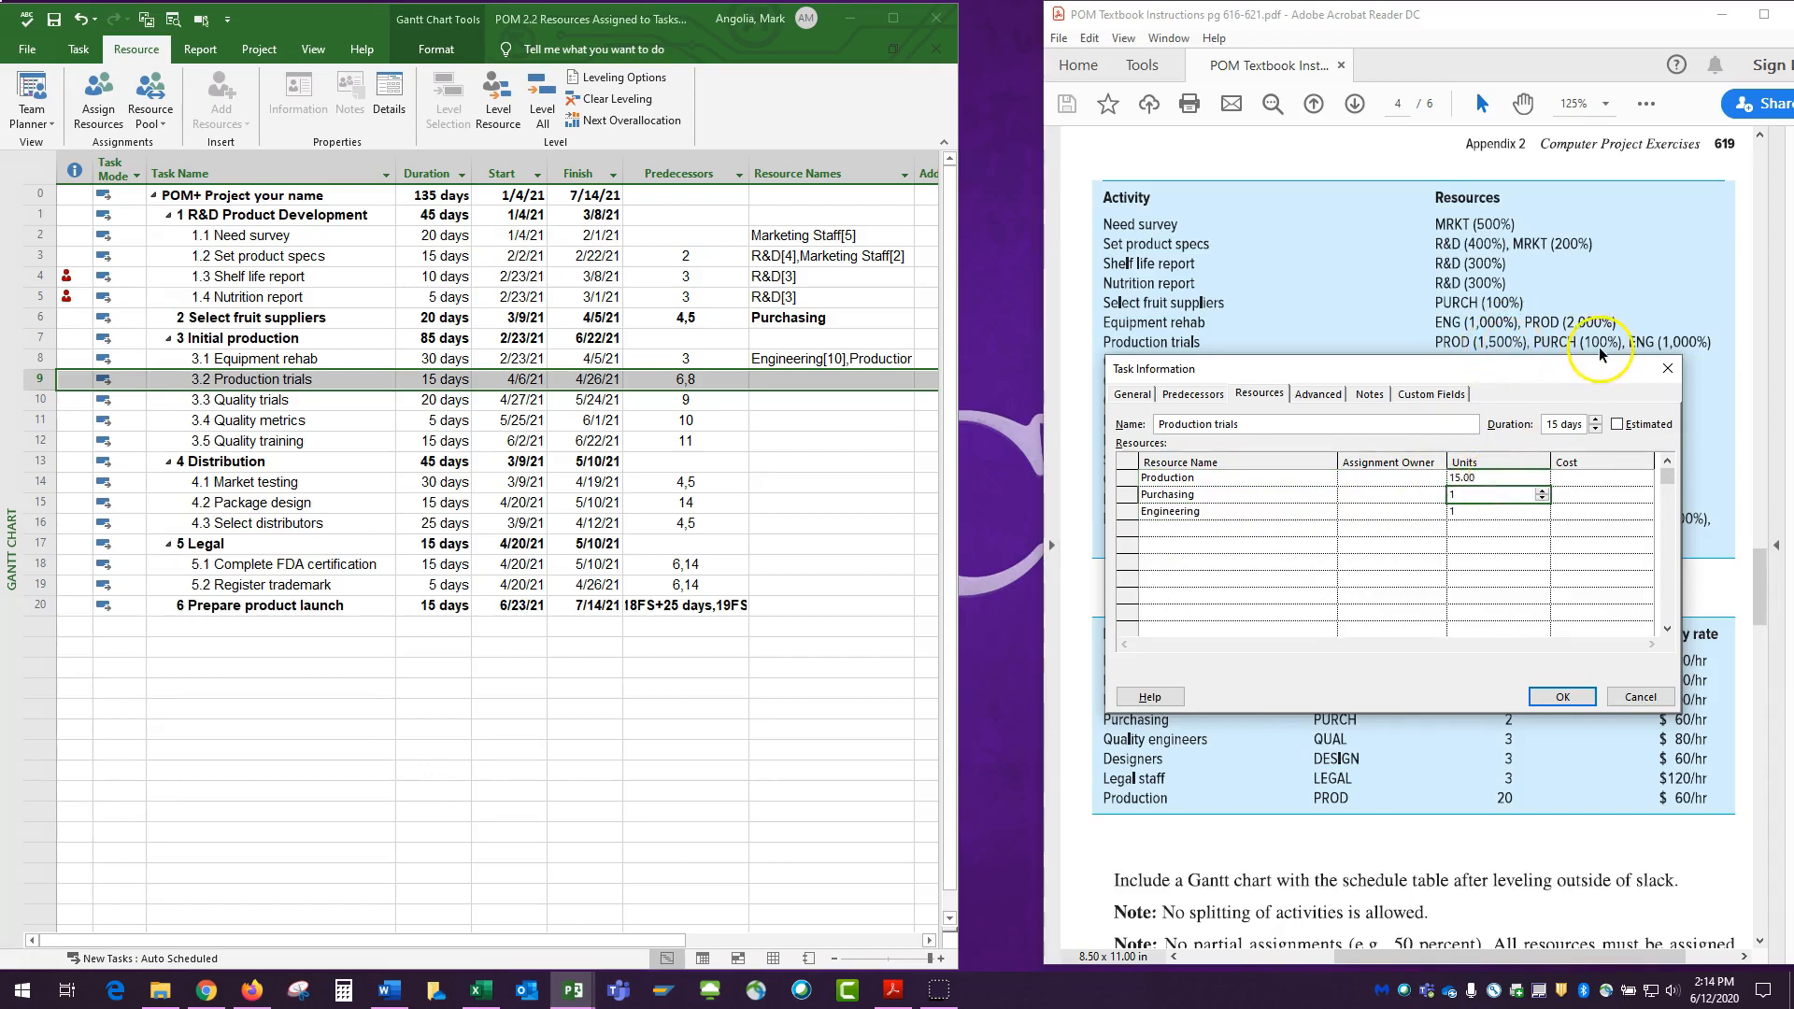
left_click(1470, 511)
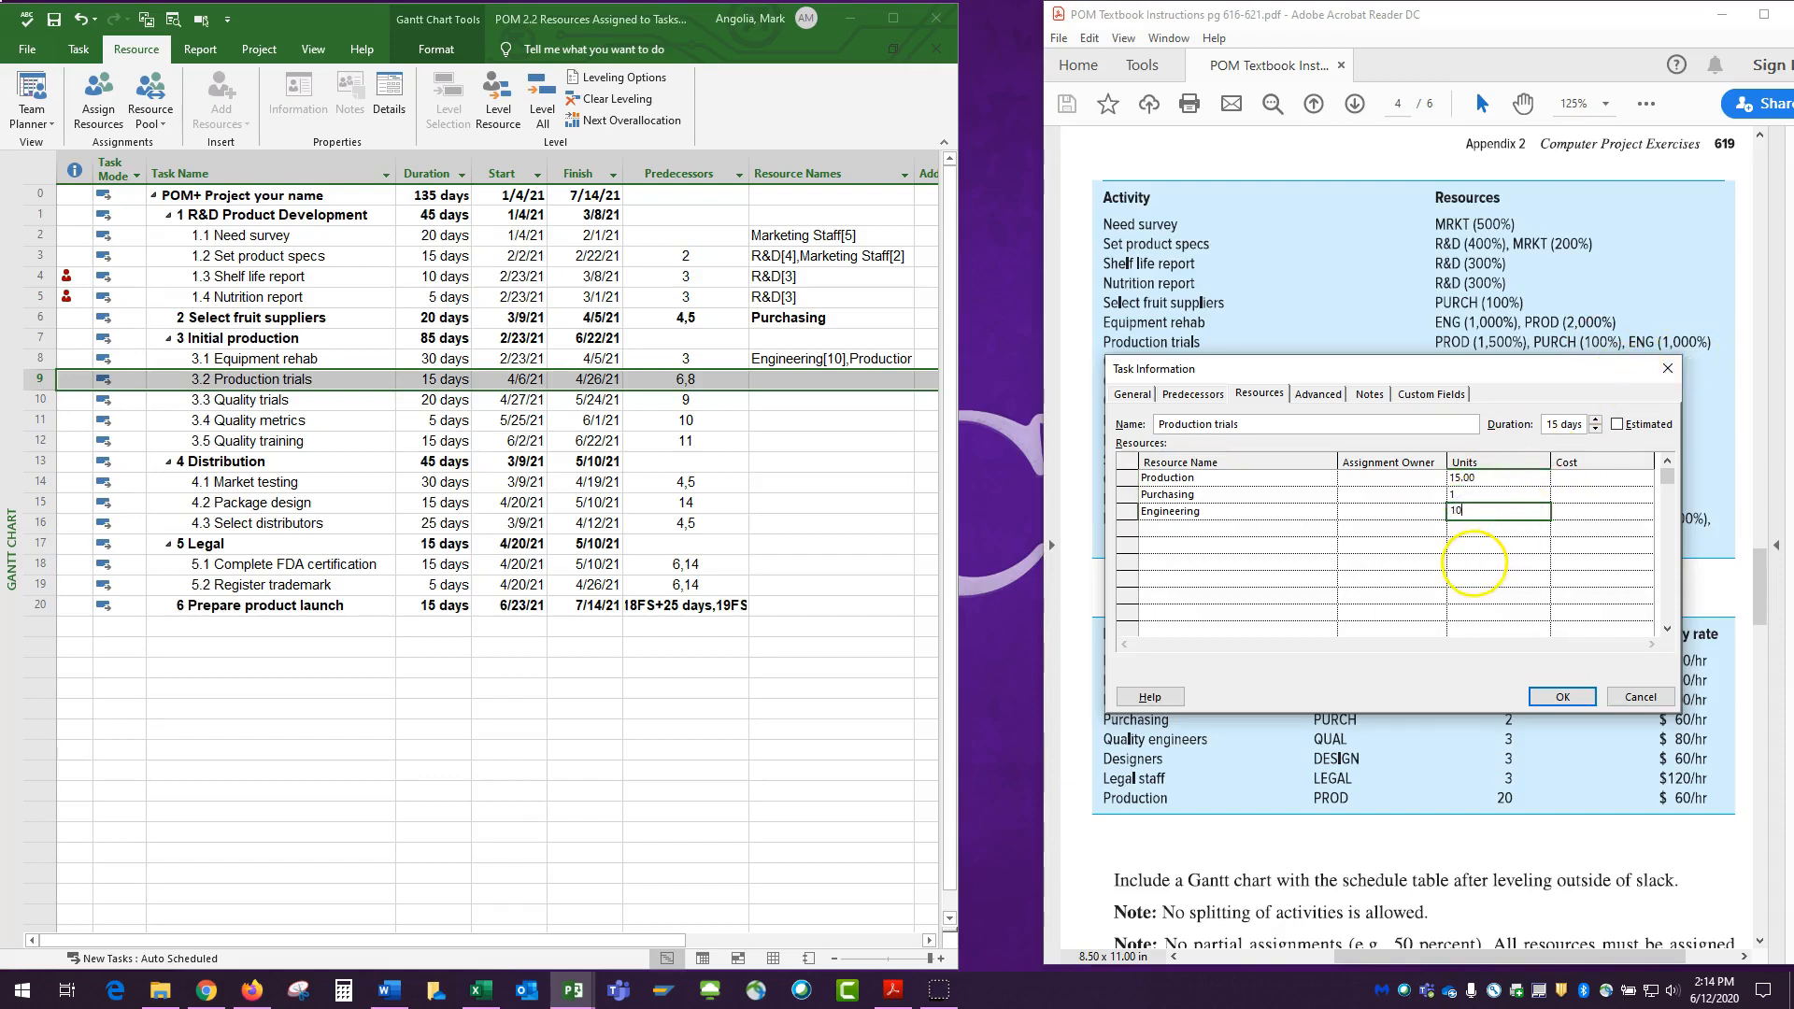
left_click(1557, 698)
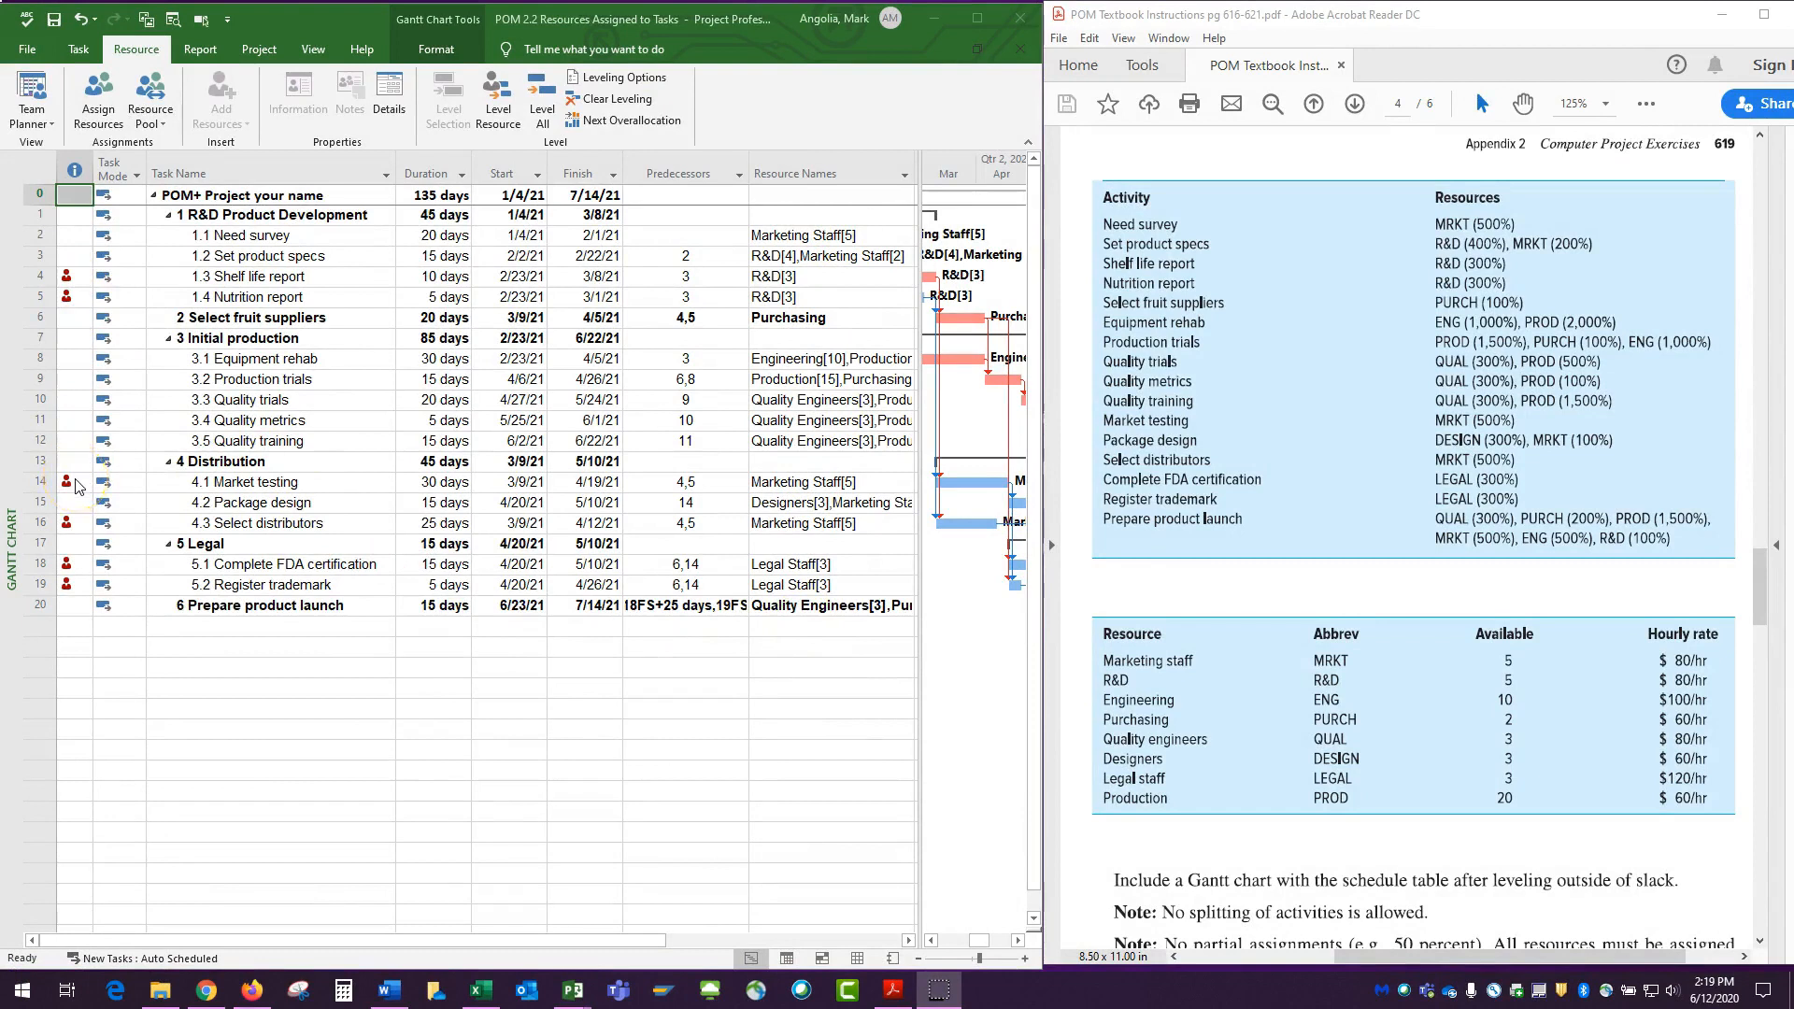
Inspect the overallocation indicator of the Market testing task and switch to the Resource Sheet view.
left_click(173, 711)
mouse_move(69, 485)
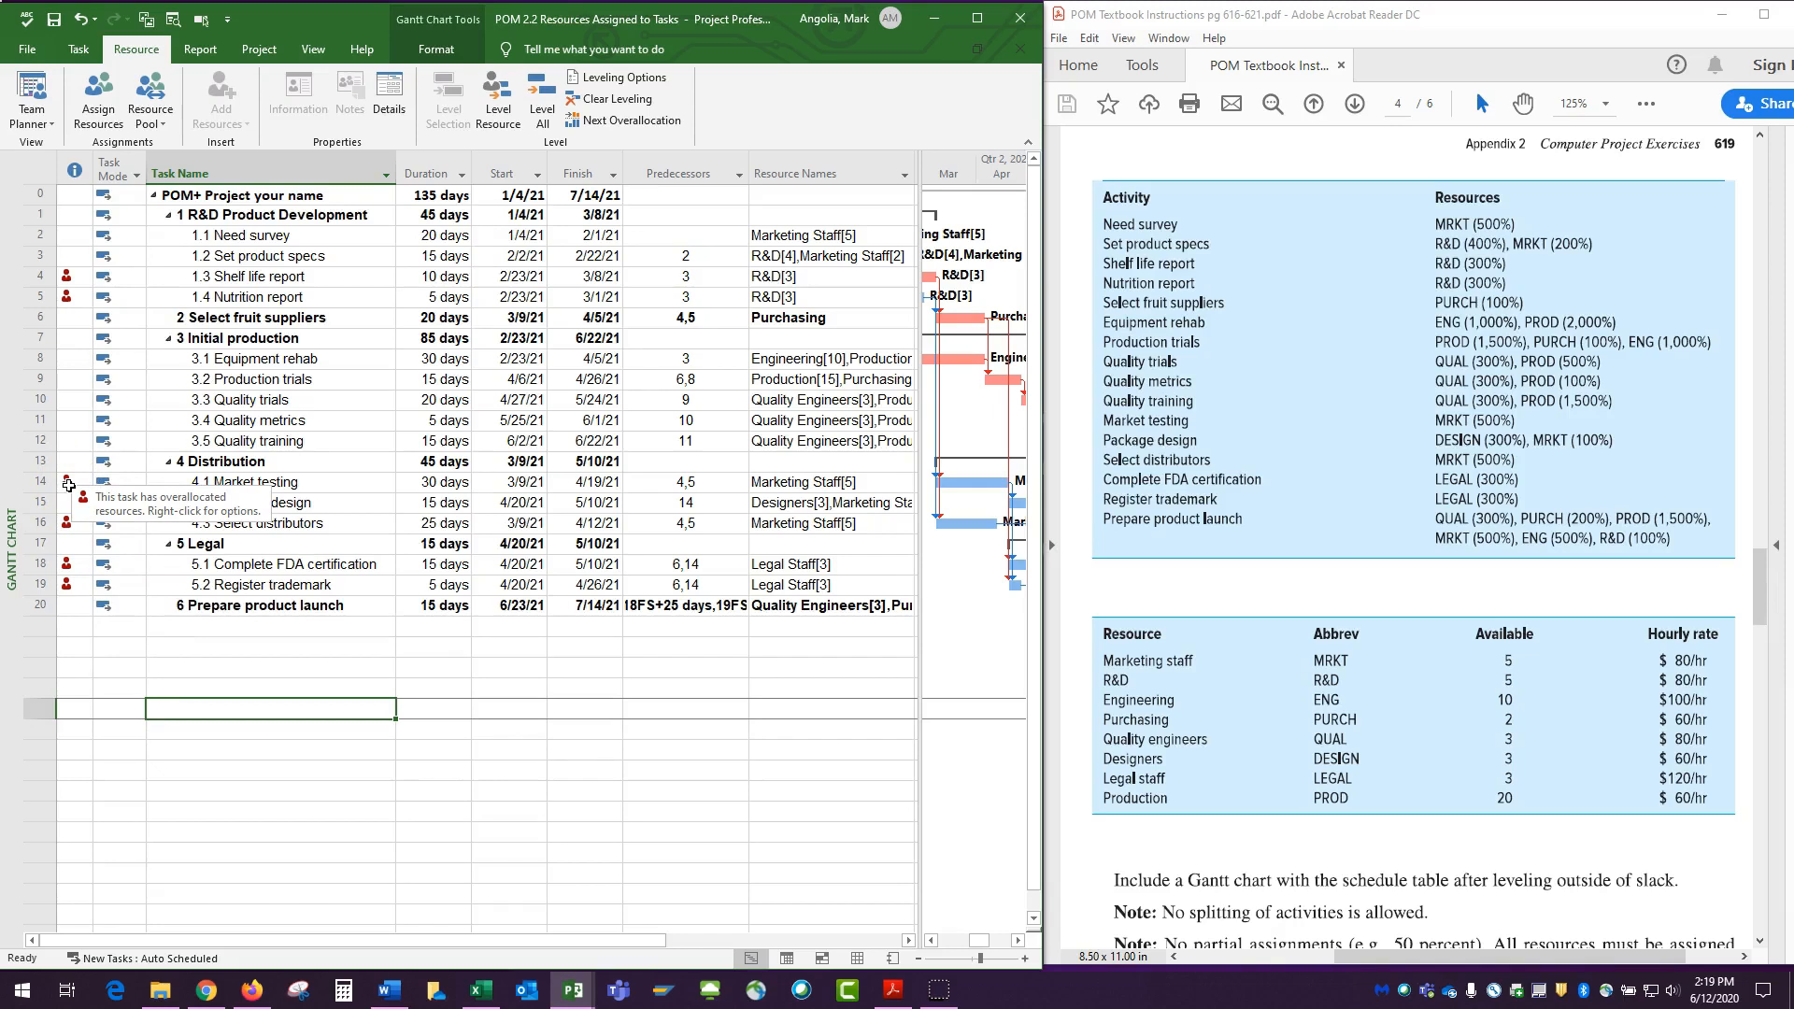
left_click(313, 48)
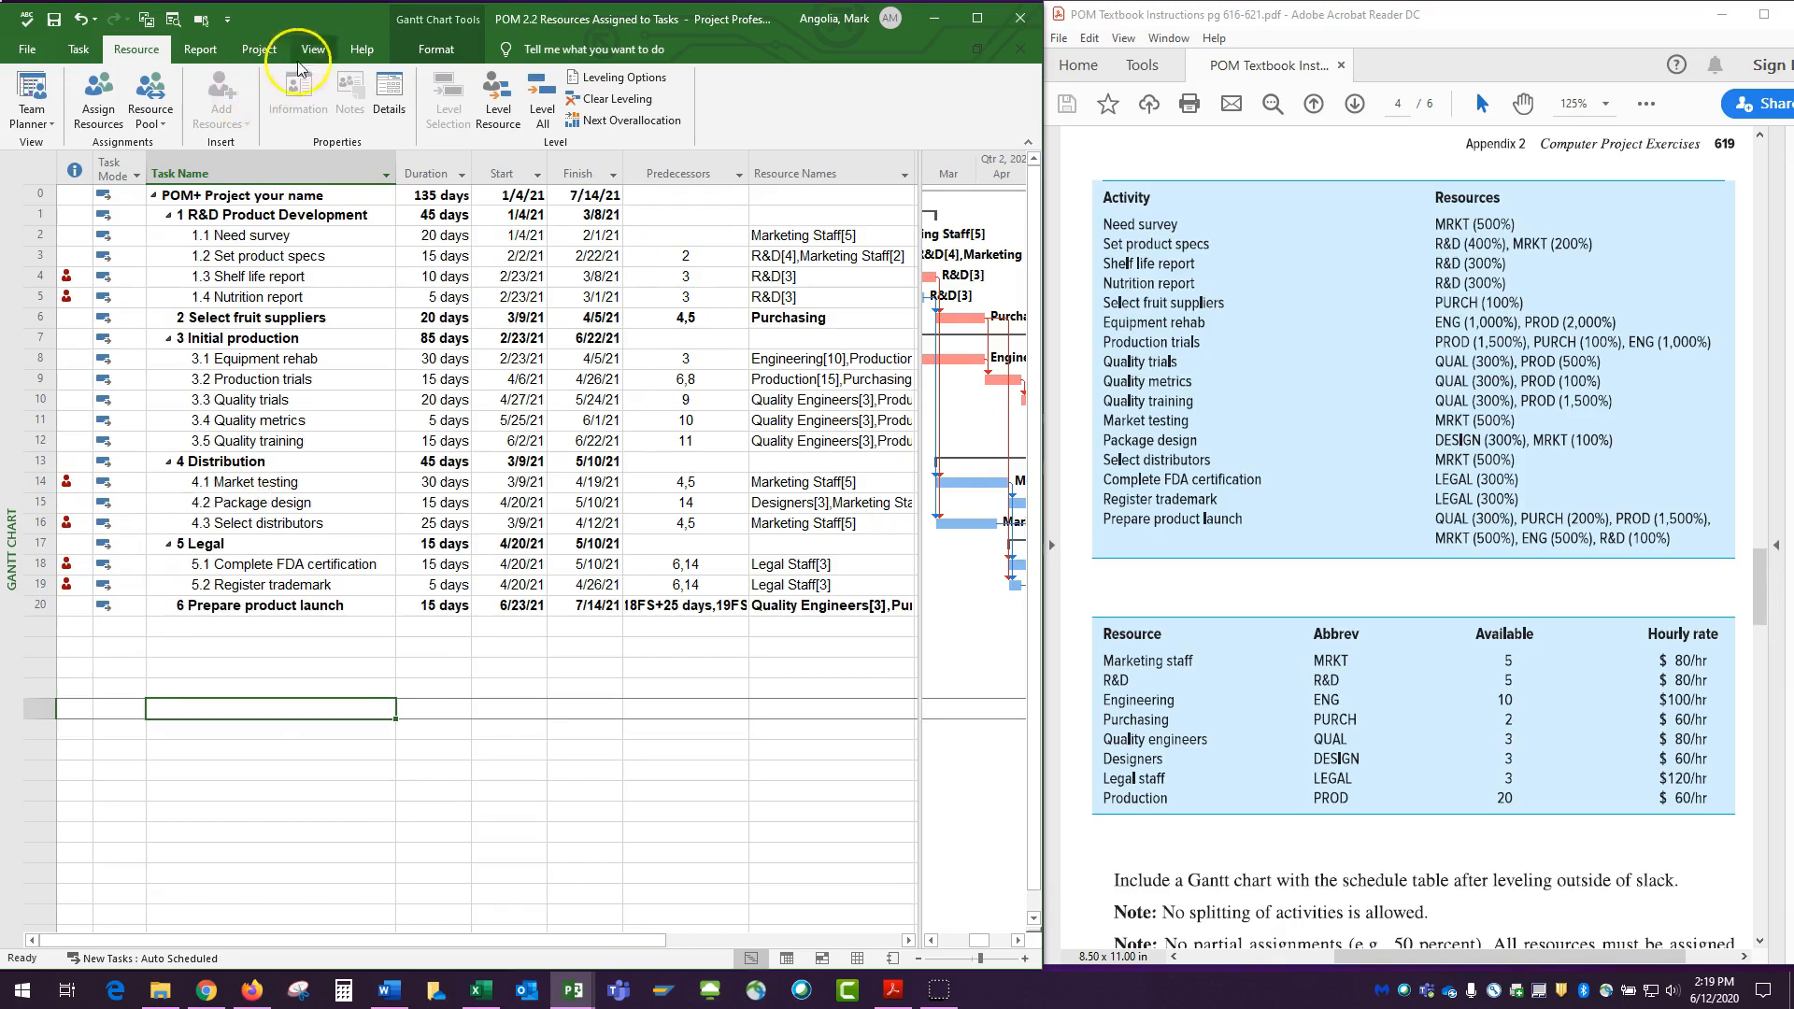
left_click(241, 98)
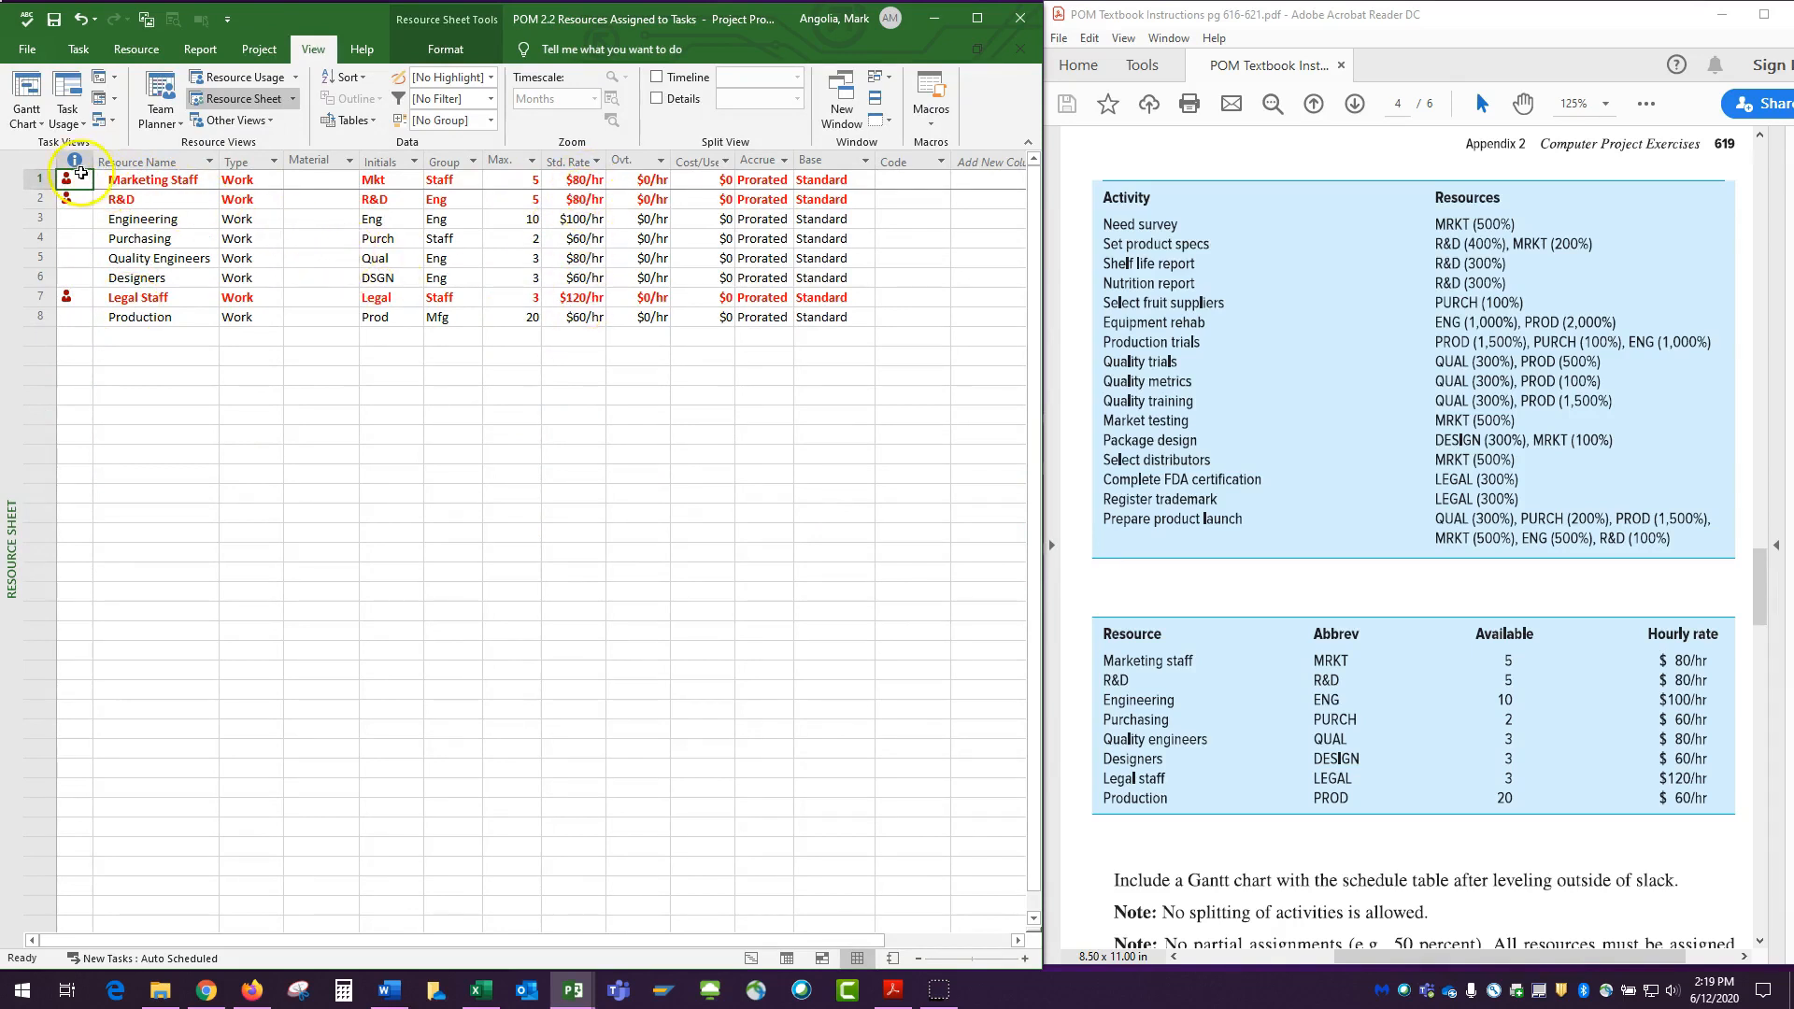
Return to the Gantt Chart view, switch to the Word instructions and examine the Example of Required RC Gantt Chart Submission.
left_click(80, 19)
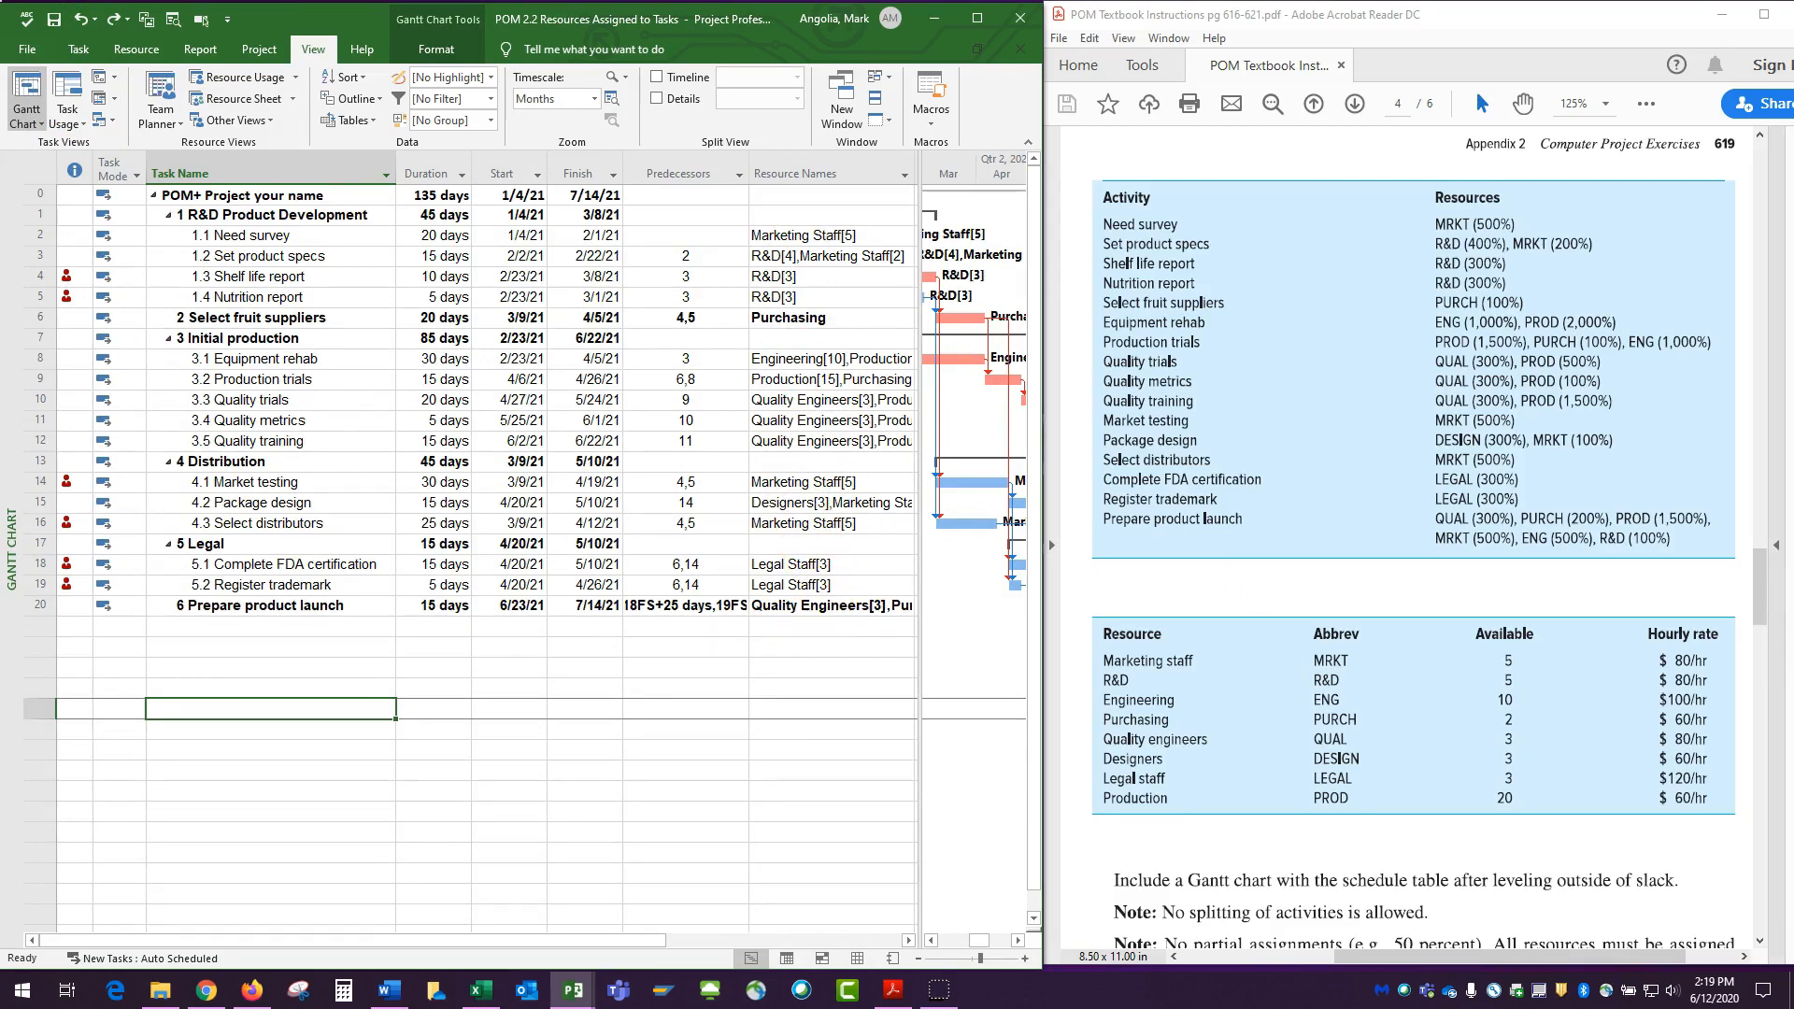
key("alt+Tab")
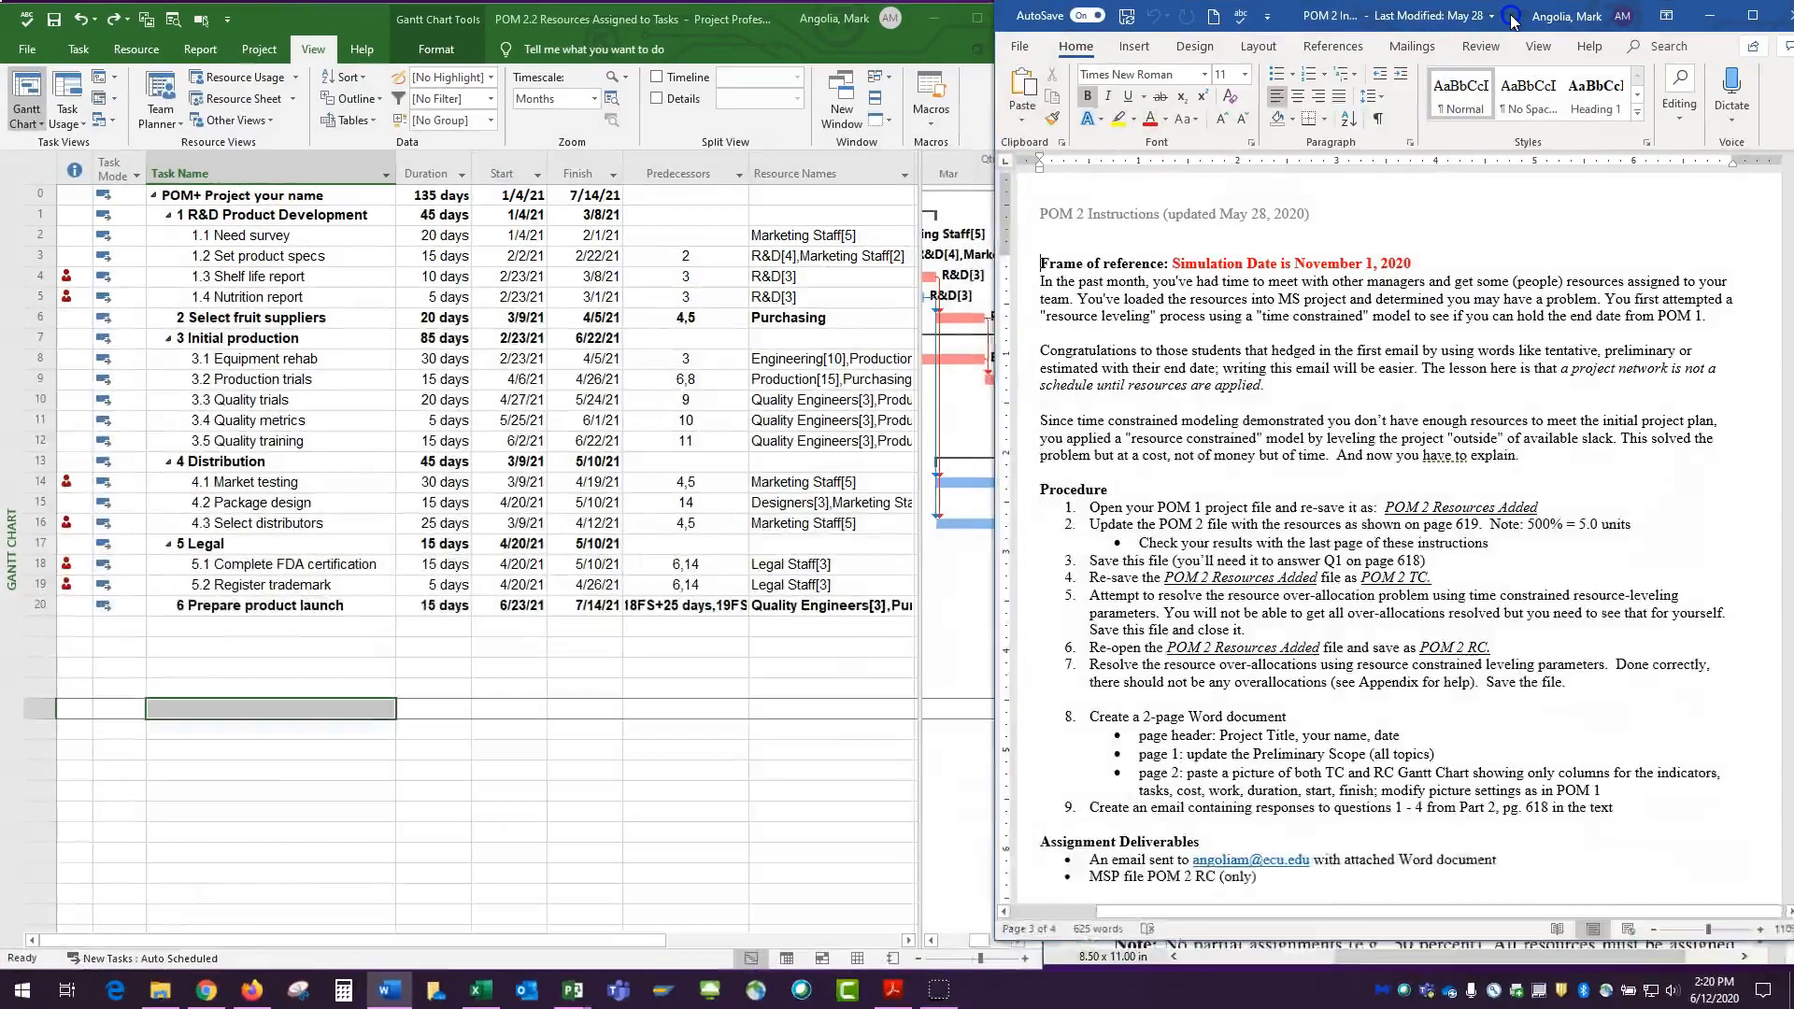
scroll(1278, 407, "down", 10)
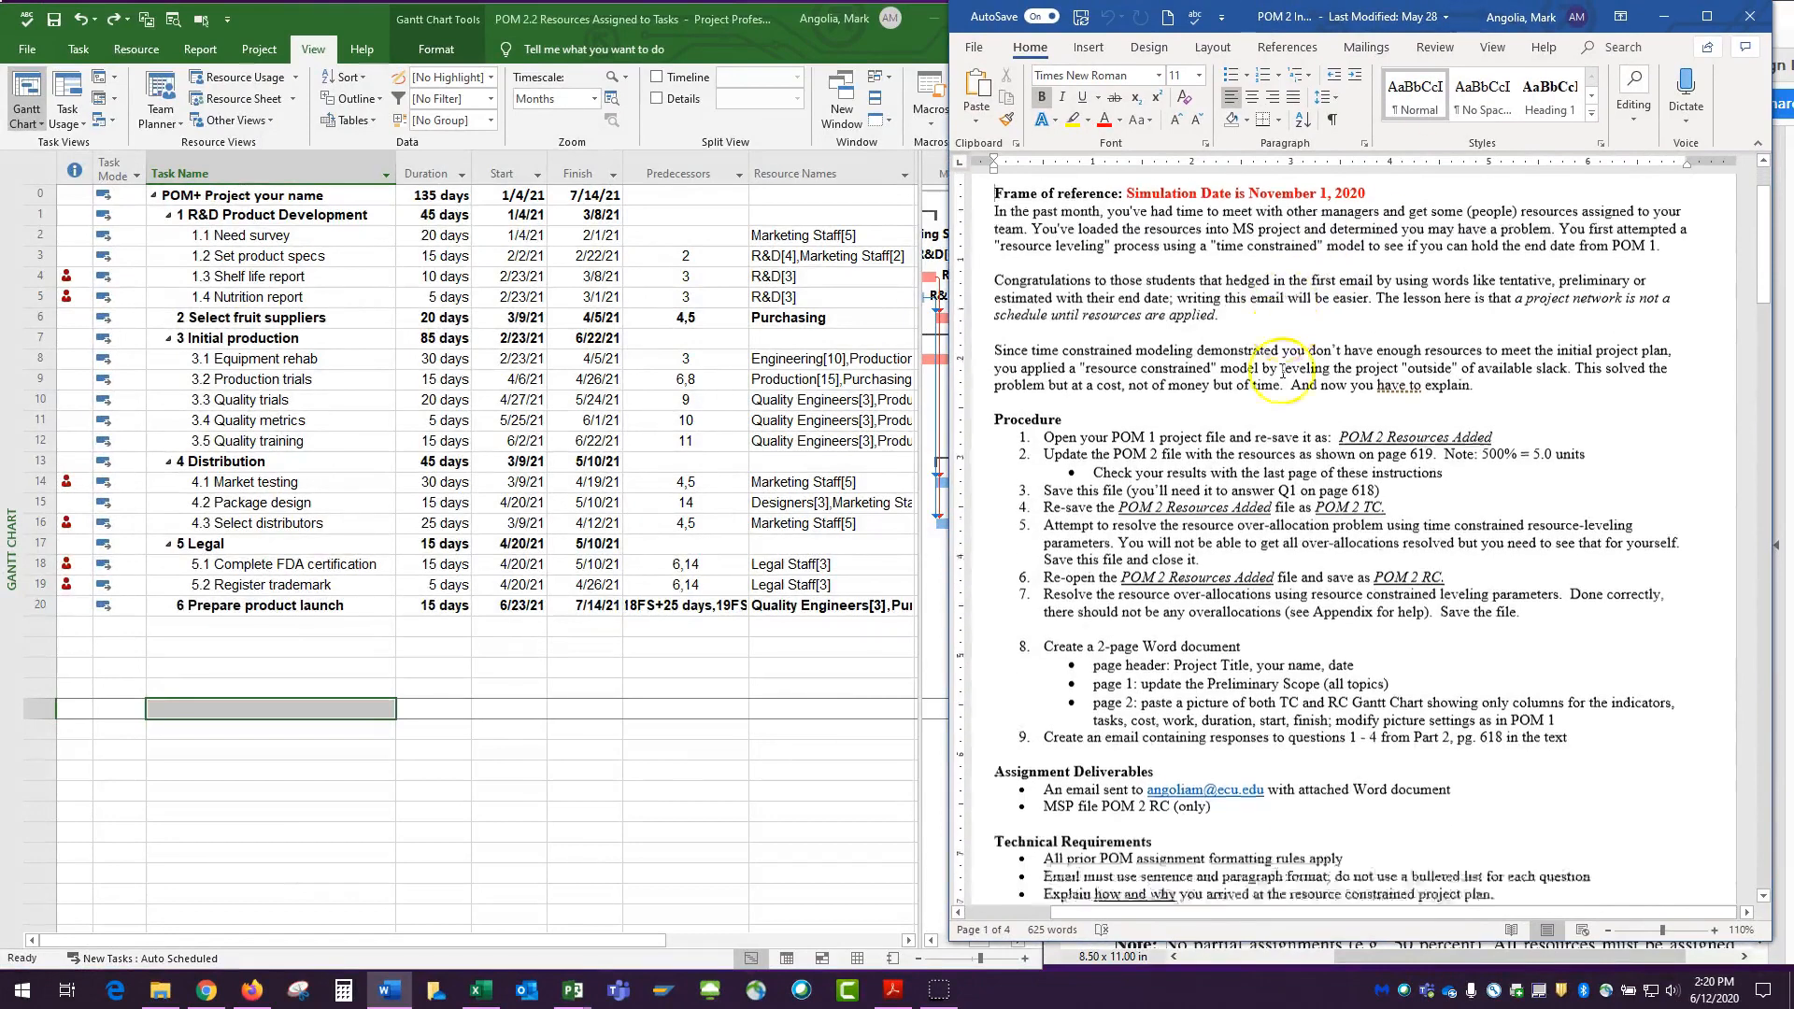
scroll(1278, 408, "down", 12)
scroll(1279, 407, "up", 10)
scroll(1280, 418, "down", 3)
scroll(1280, 418, "down", 4)
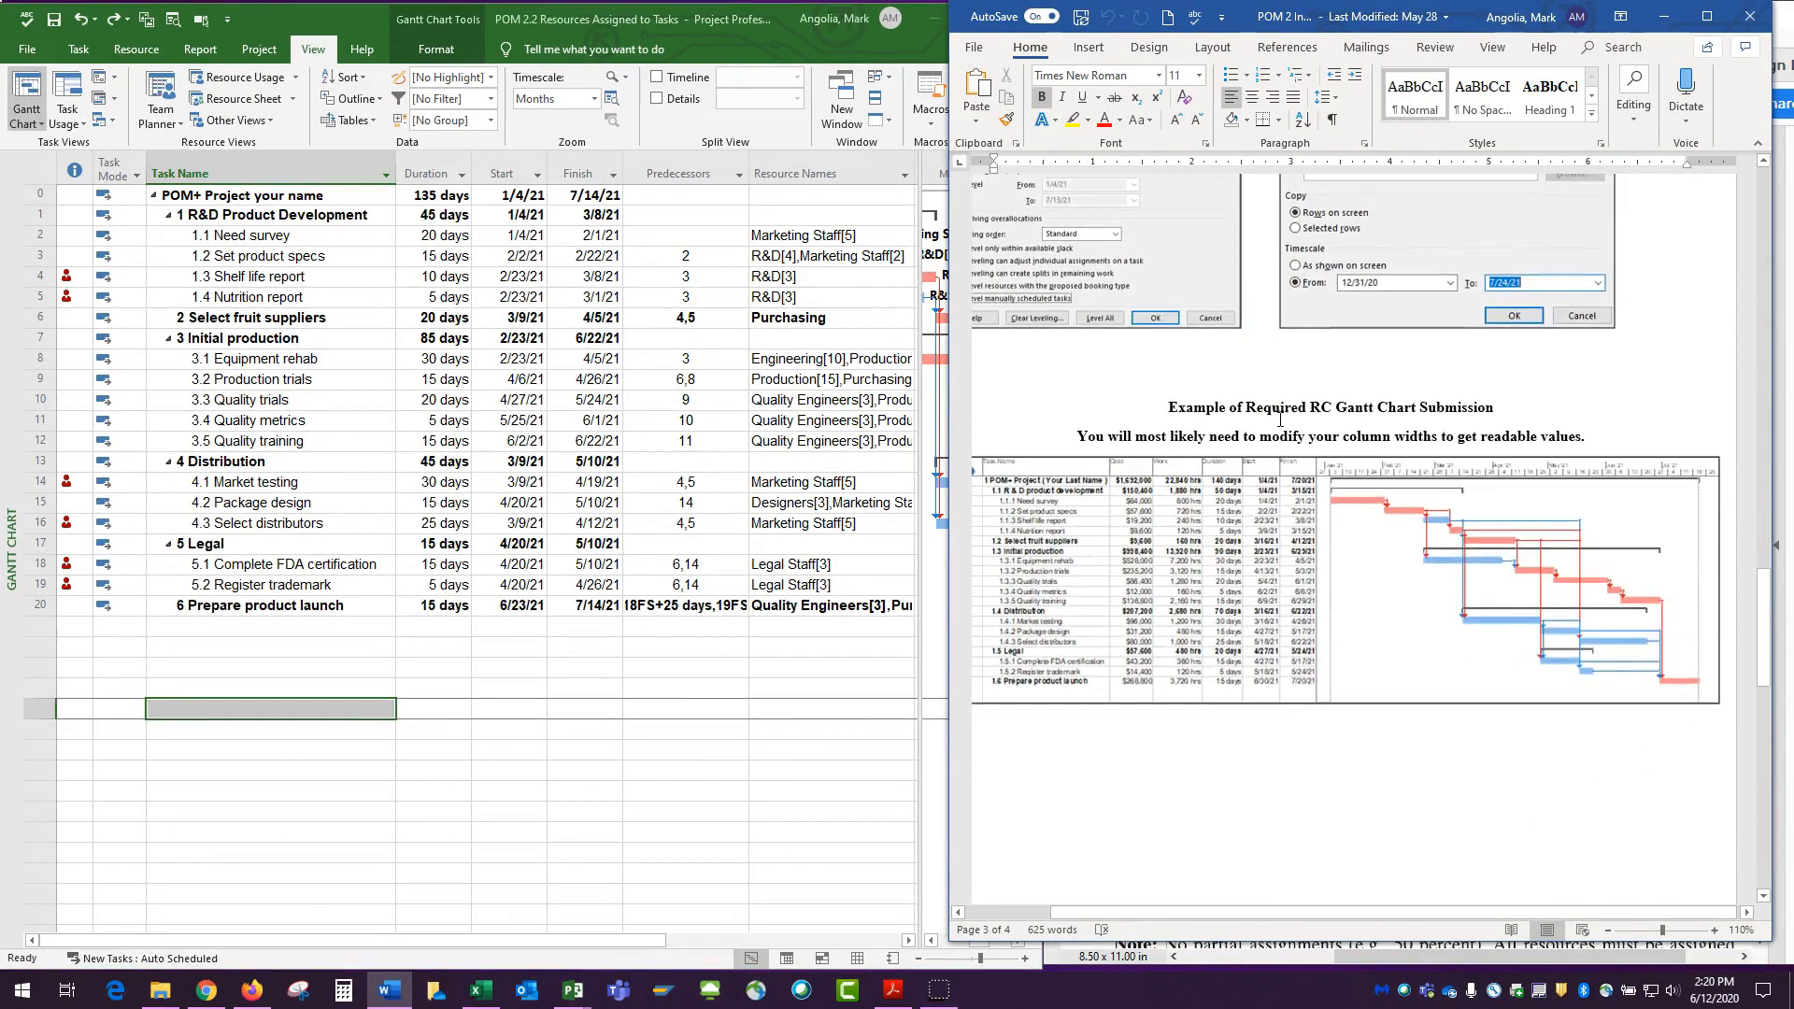
left_click_drag(1182, 920, 1159, 921)
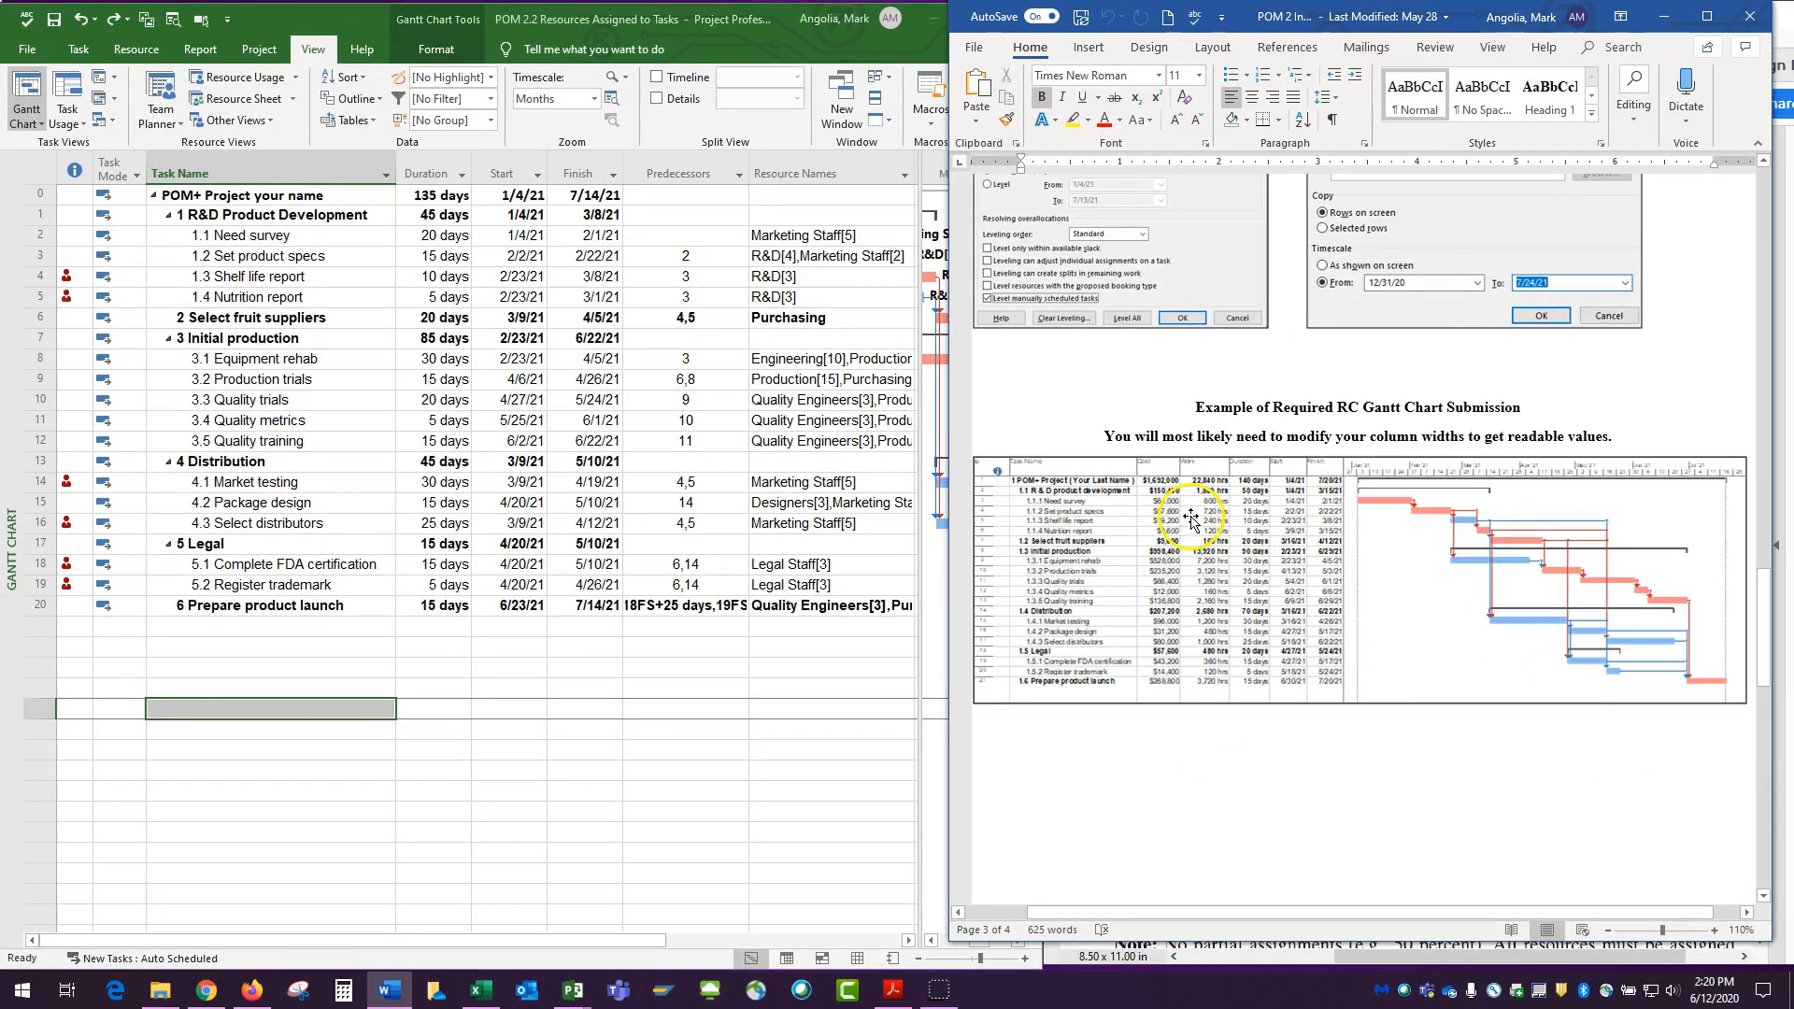
scroll(1194, 519, "up", 3, "ctrl")
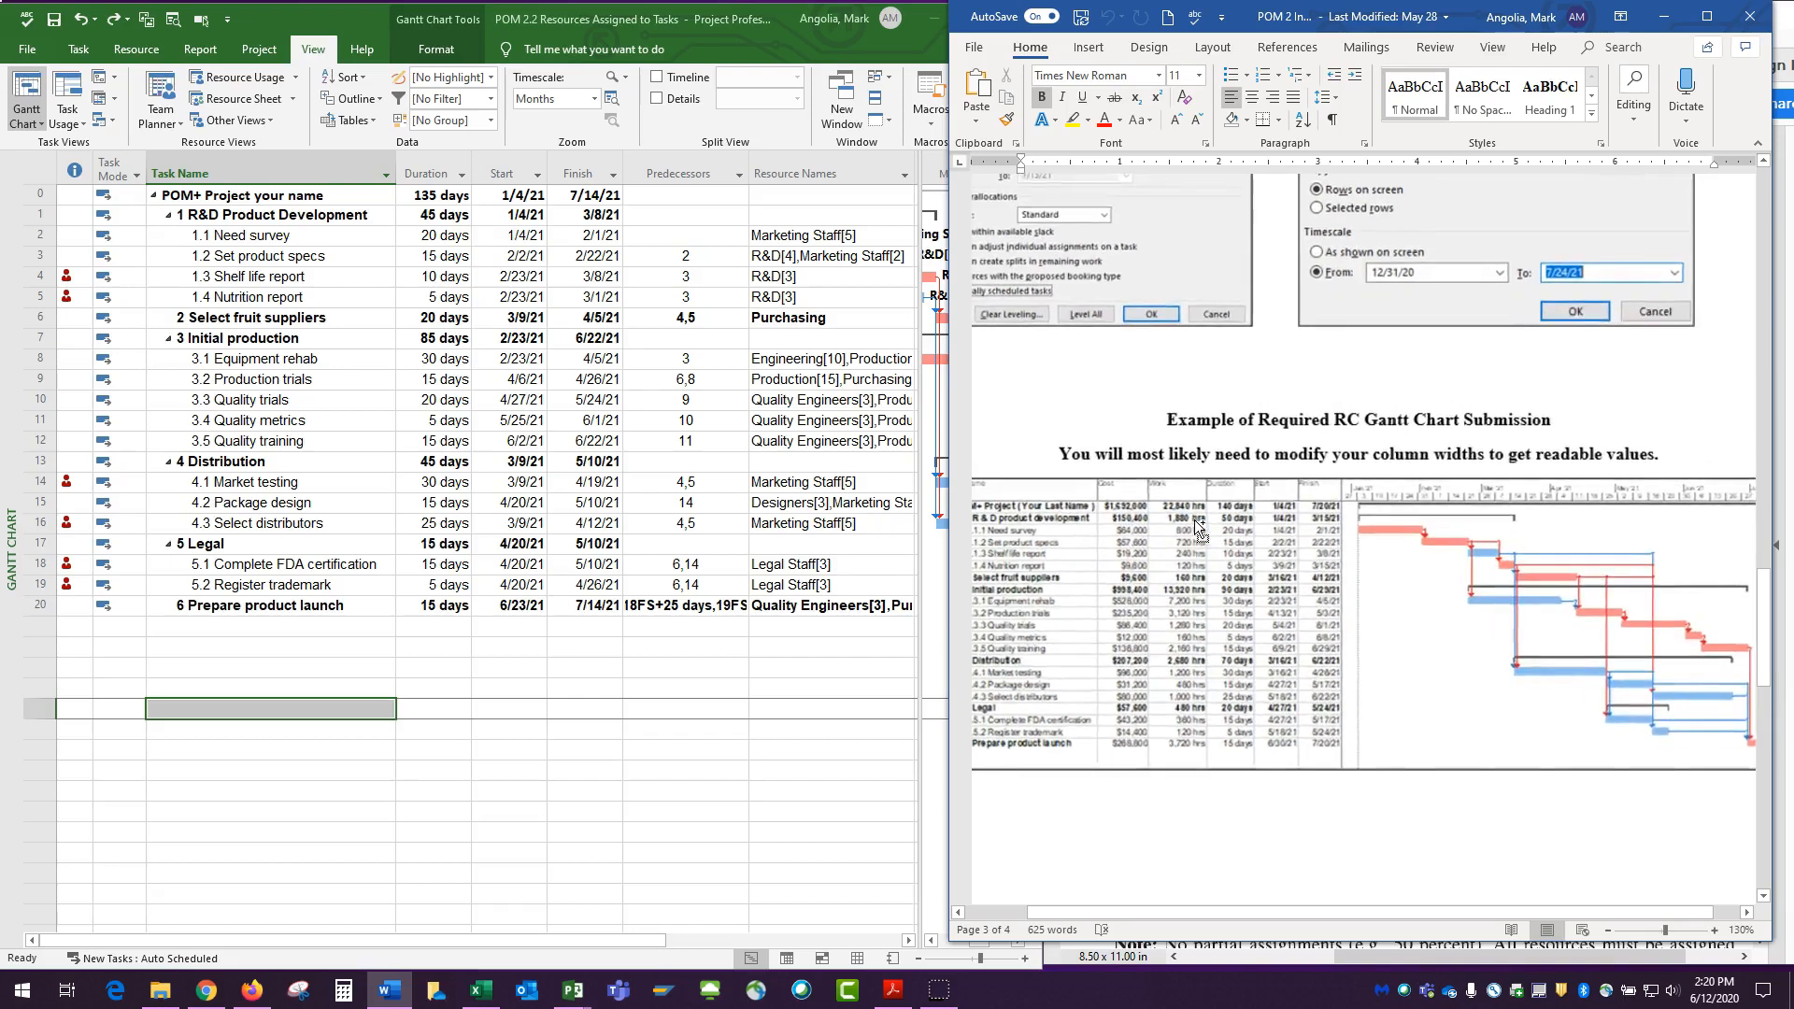
left_click_drag(1128, 912, 1062, 912)
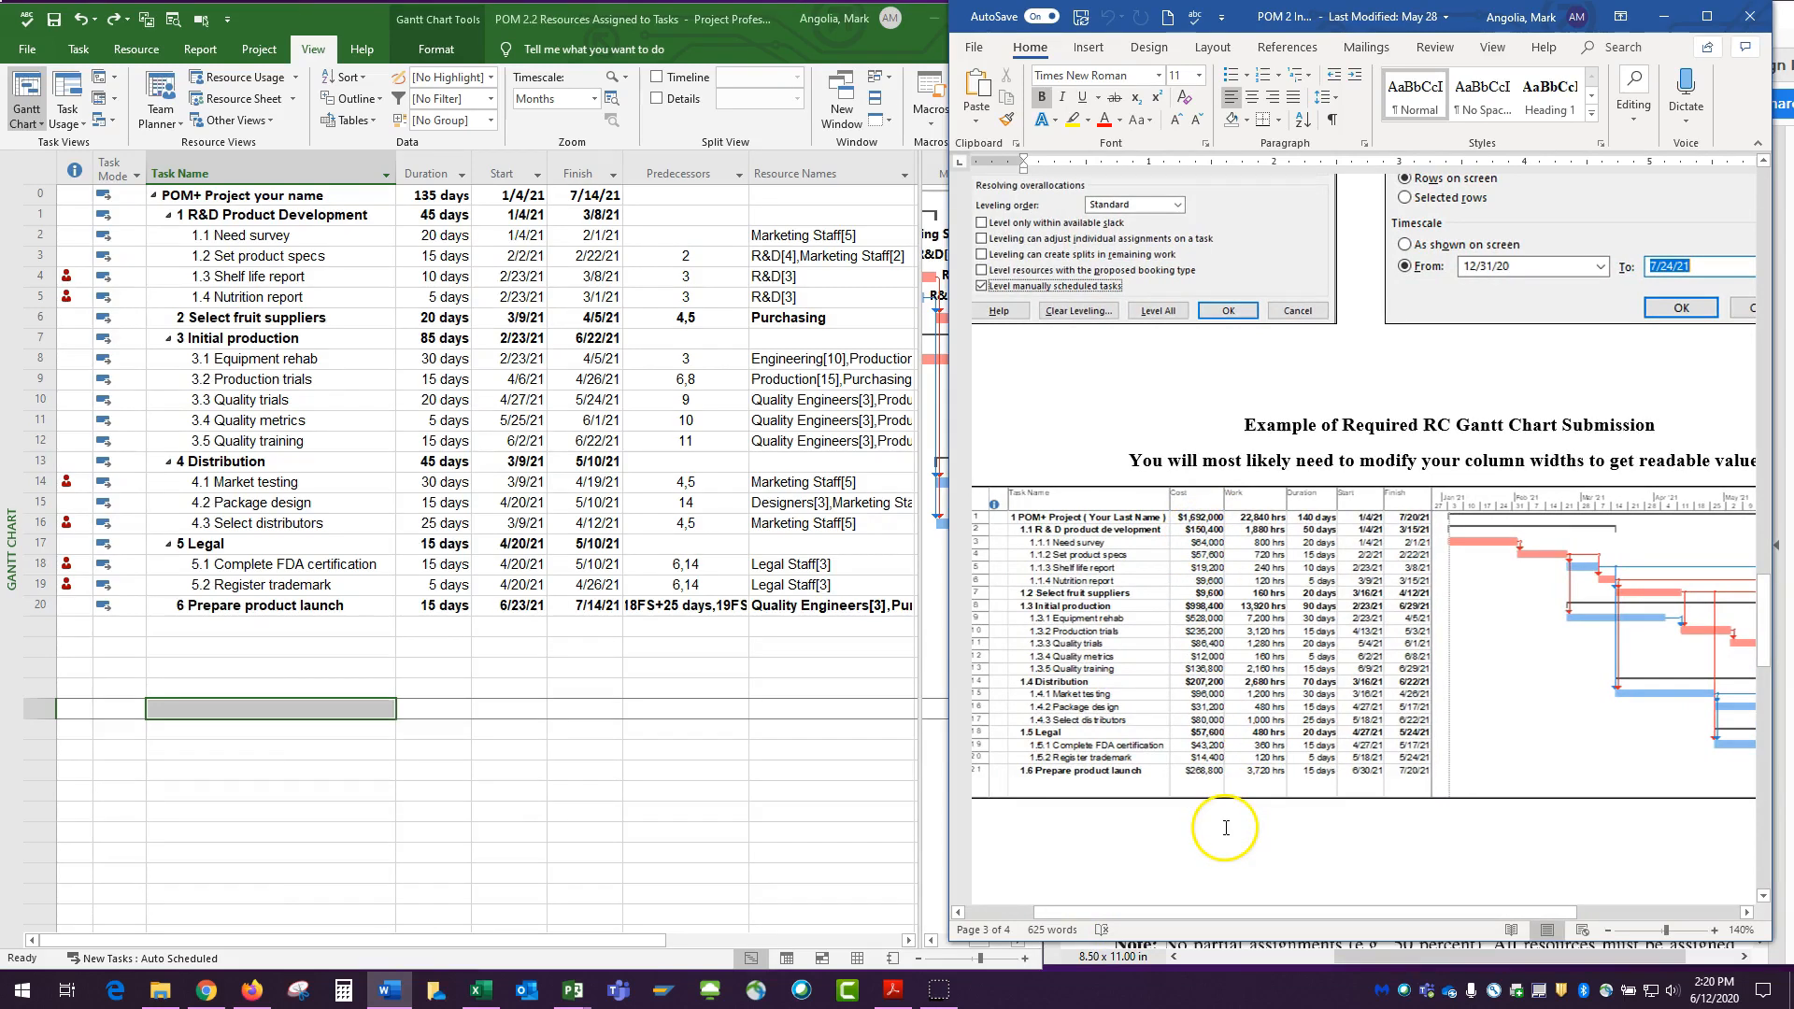
Check the hourly rates in the Resource Sheet, and review the task costs in the Gantt Chart's Cost table with a wider Variance column.
left_click(236, 98)
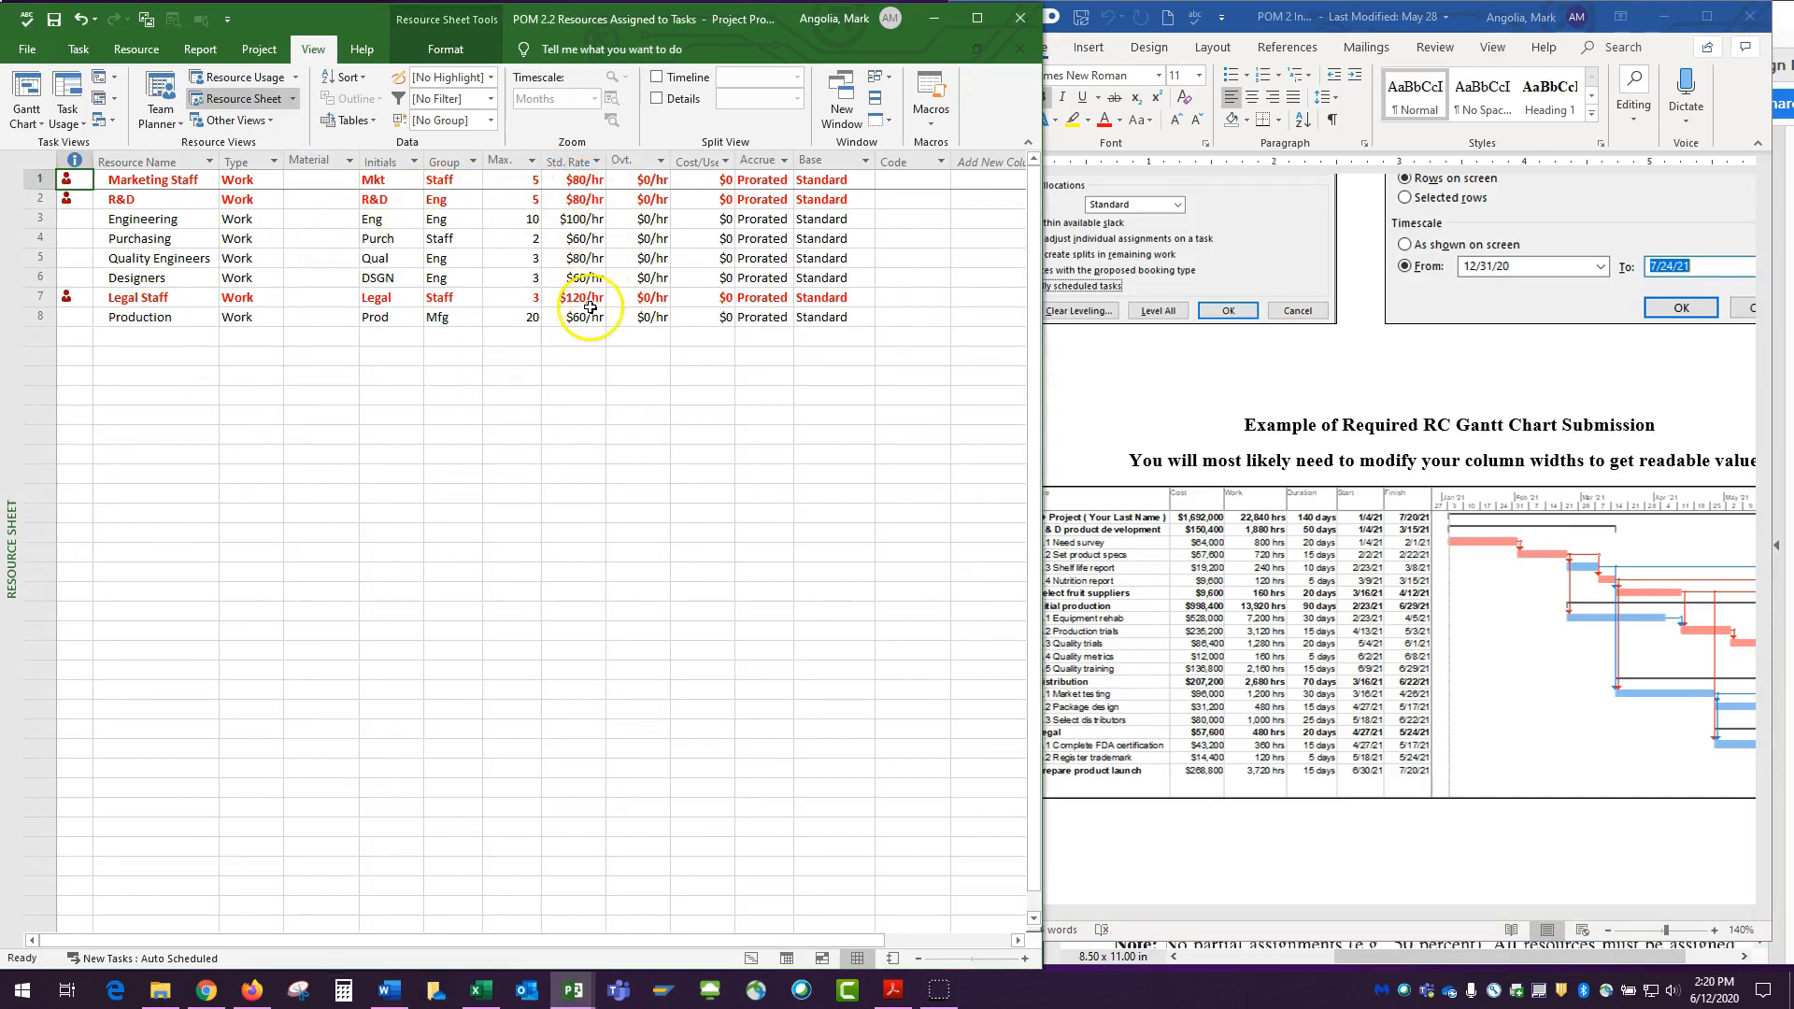
left_click(27, 93)
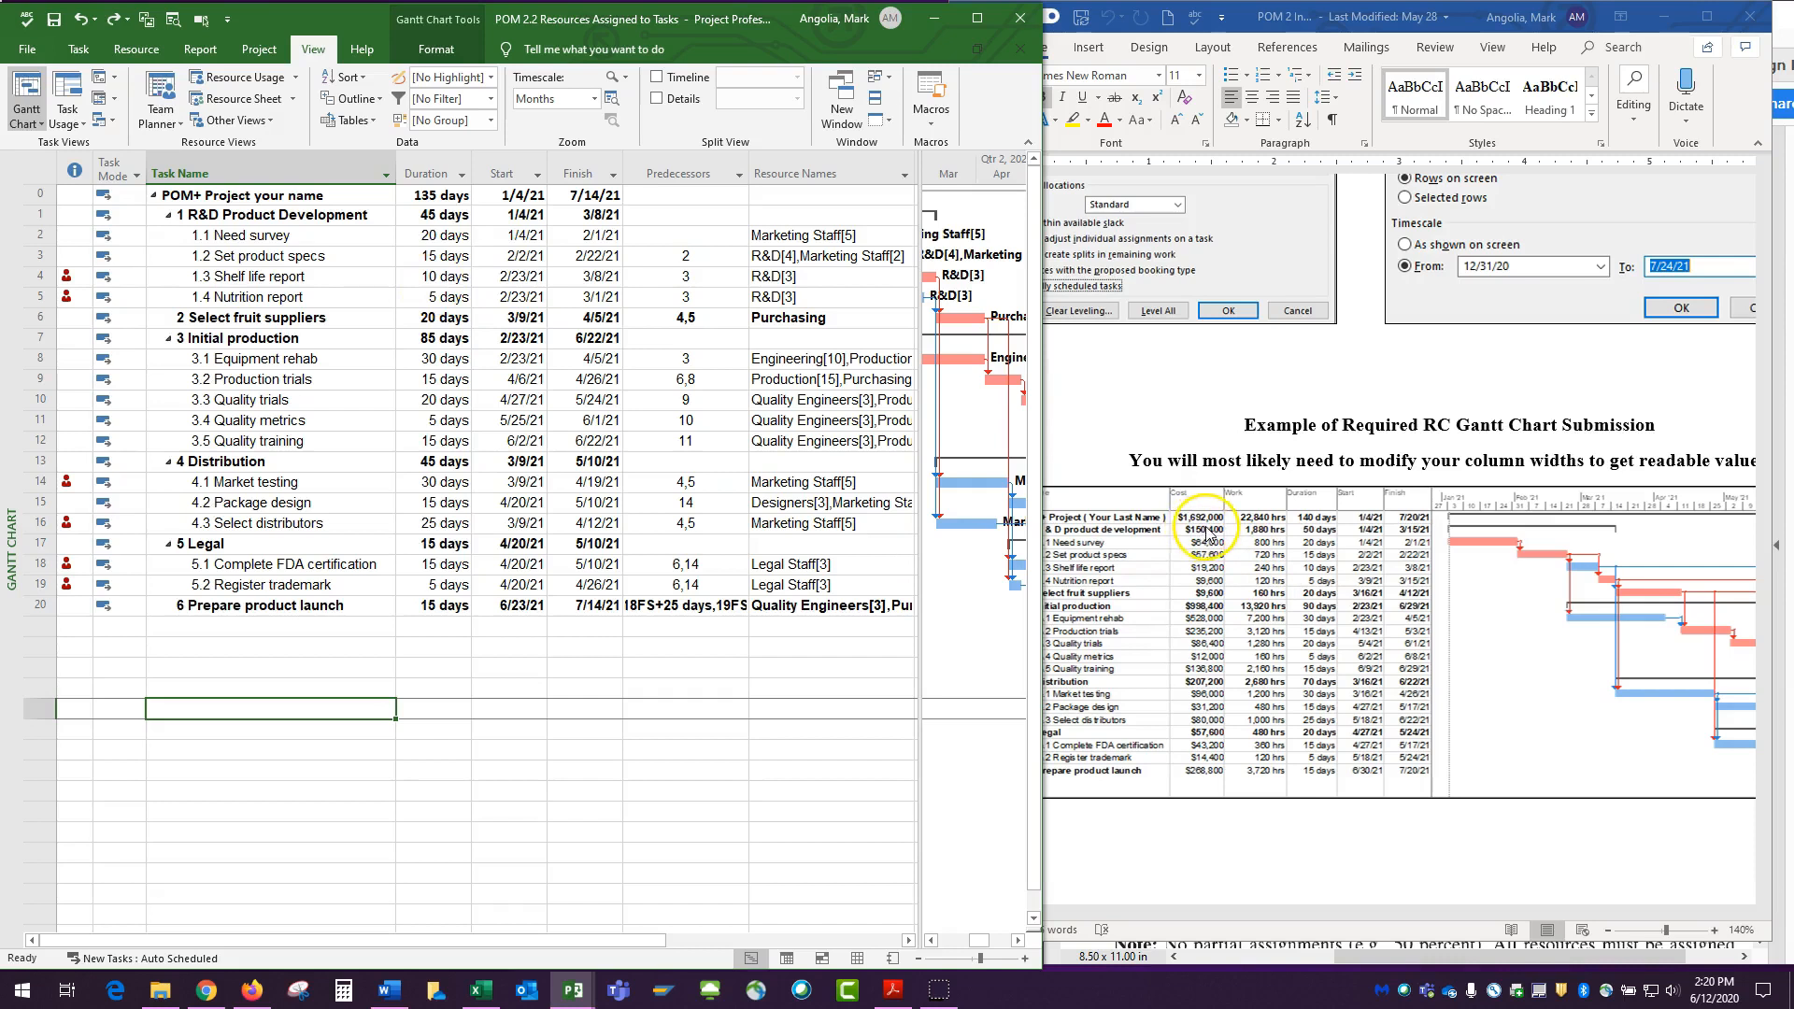
left_click(42, 171)
right_click(42, 171)
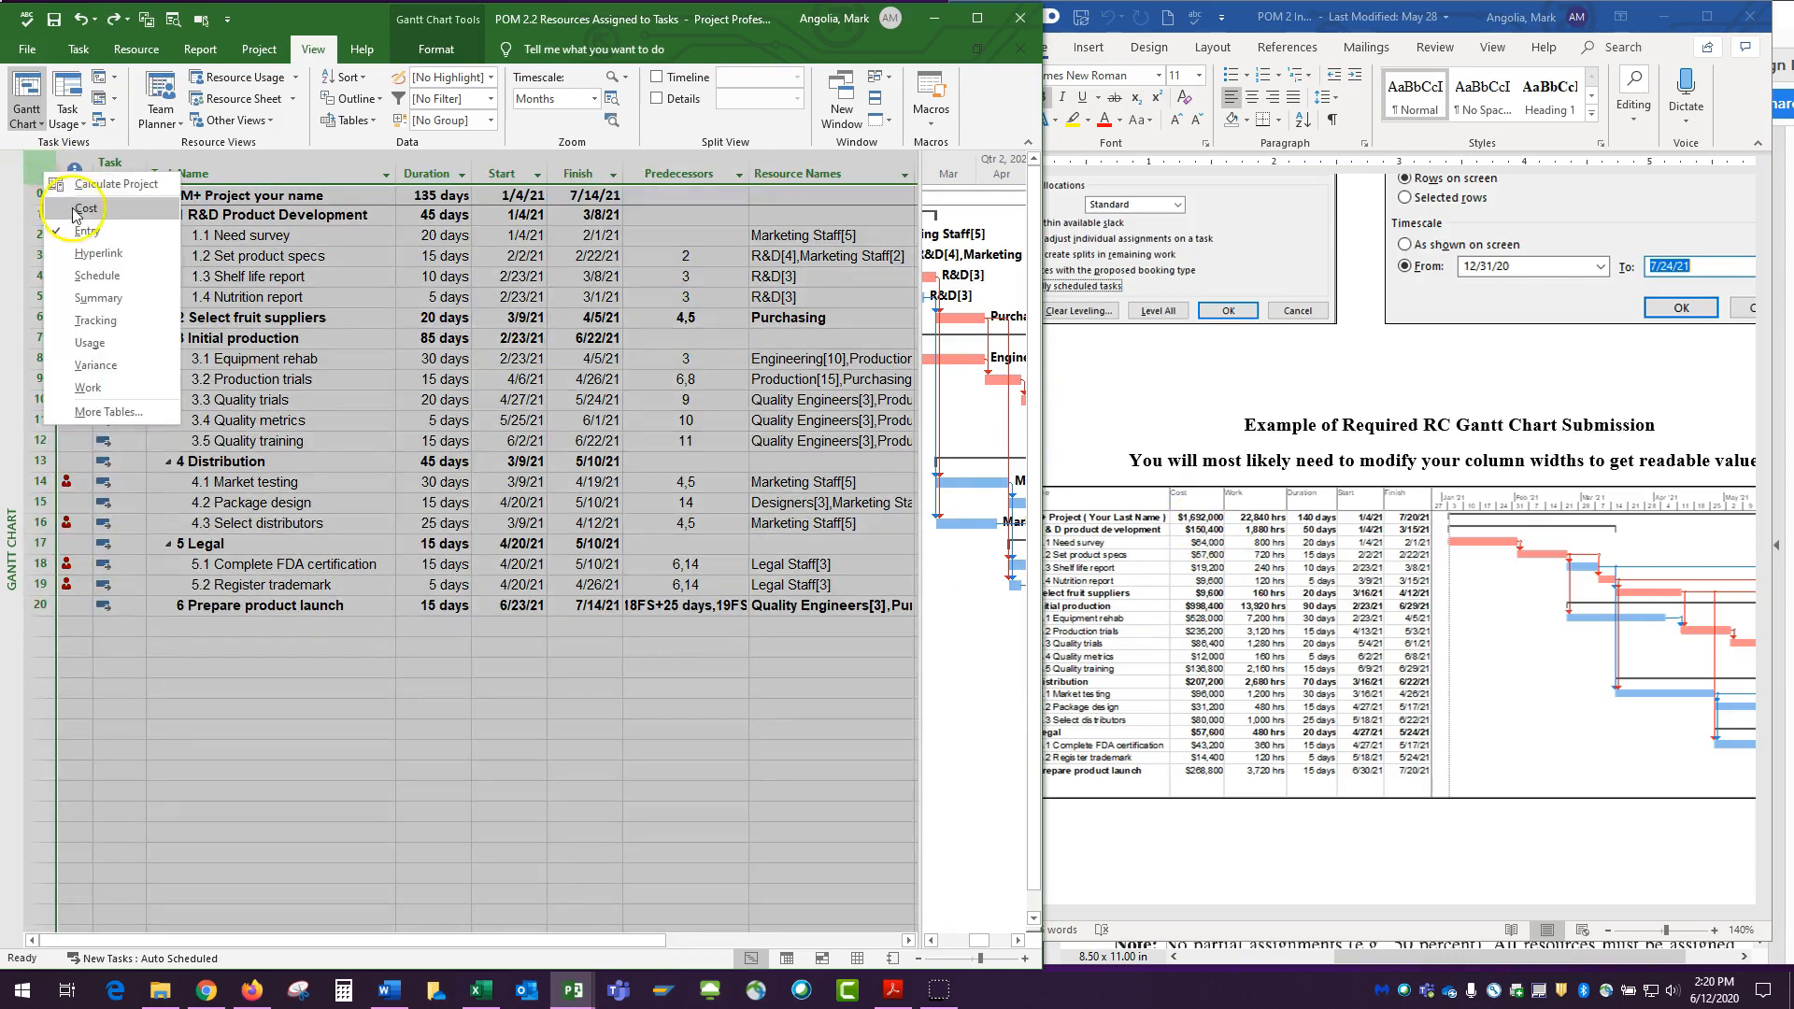
left_click(75, 224)
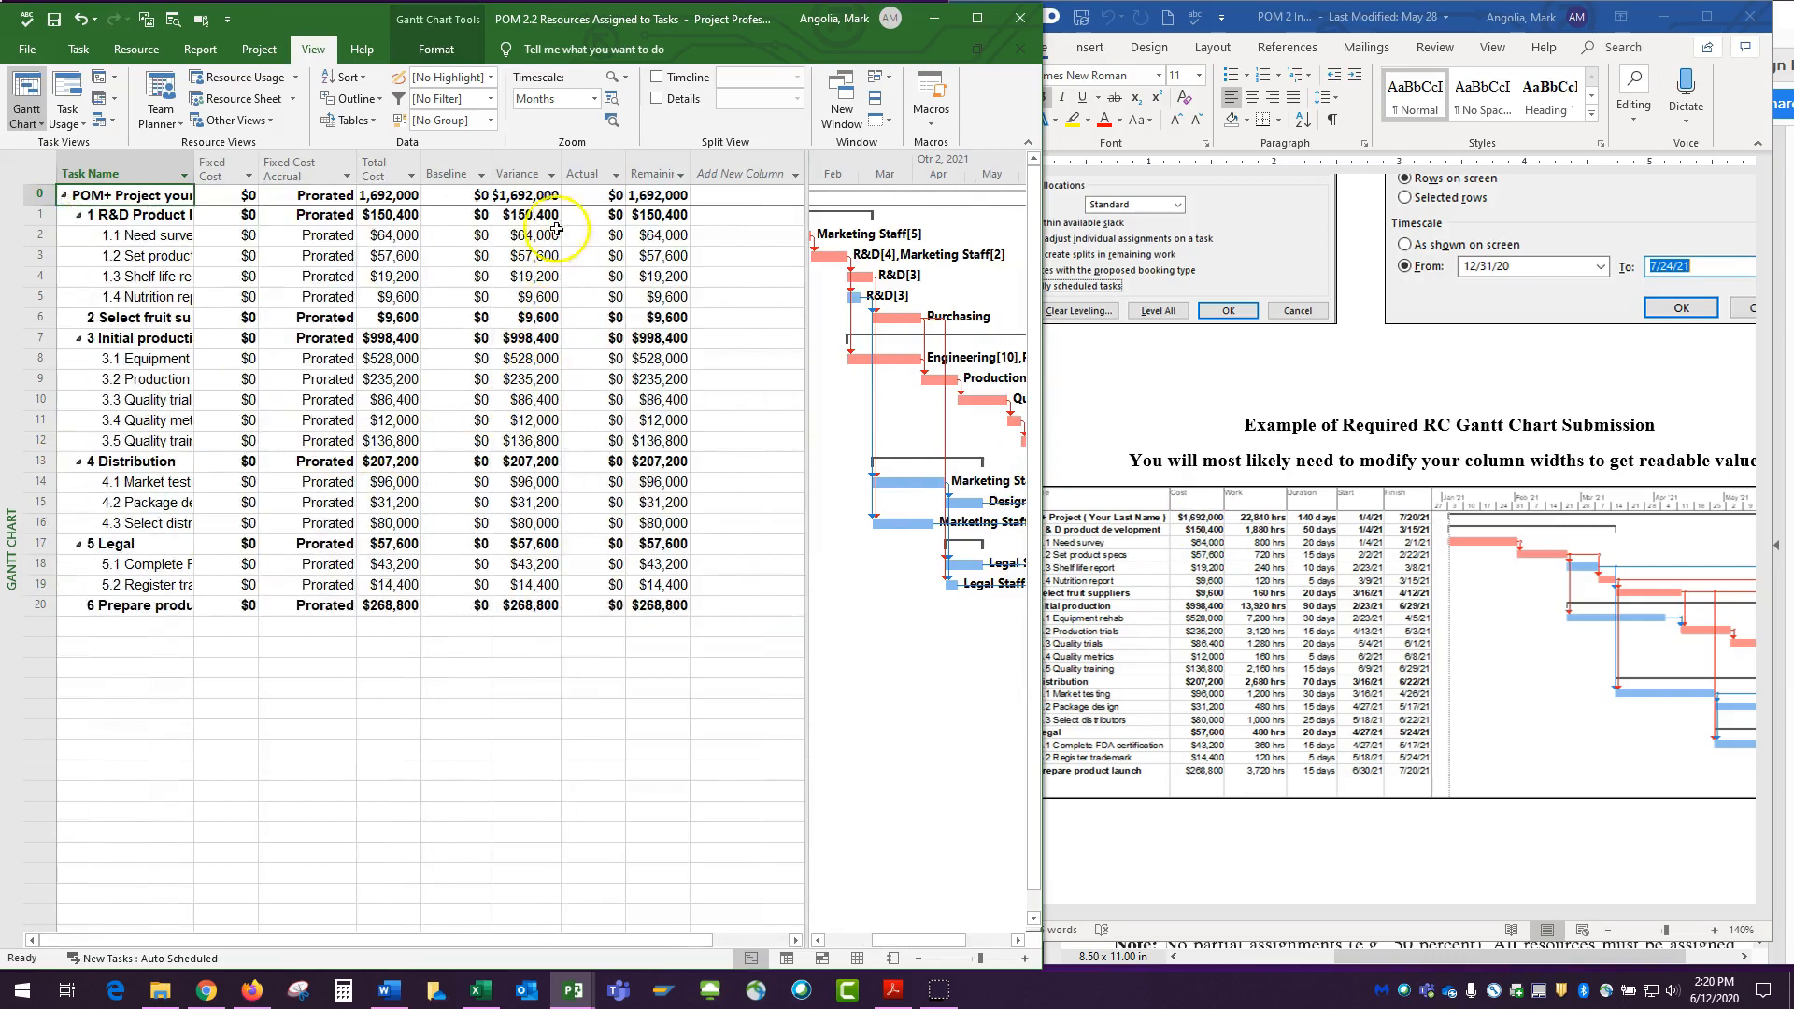
left_click_drag(568, 170, 612, 169)
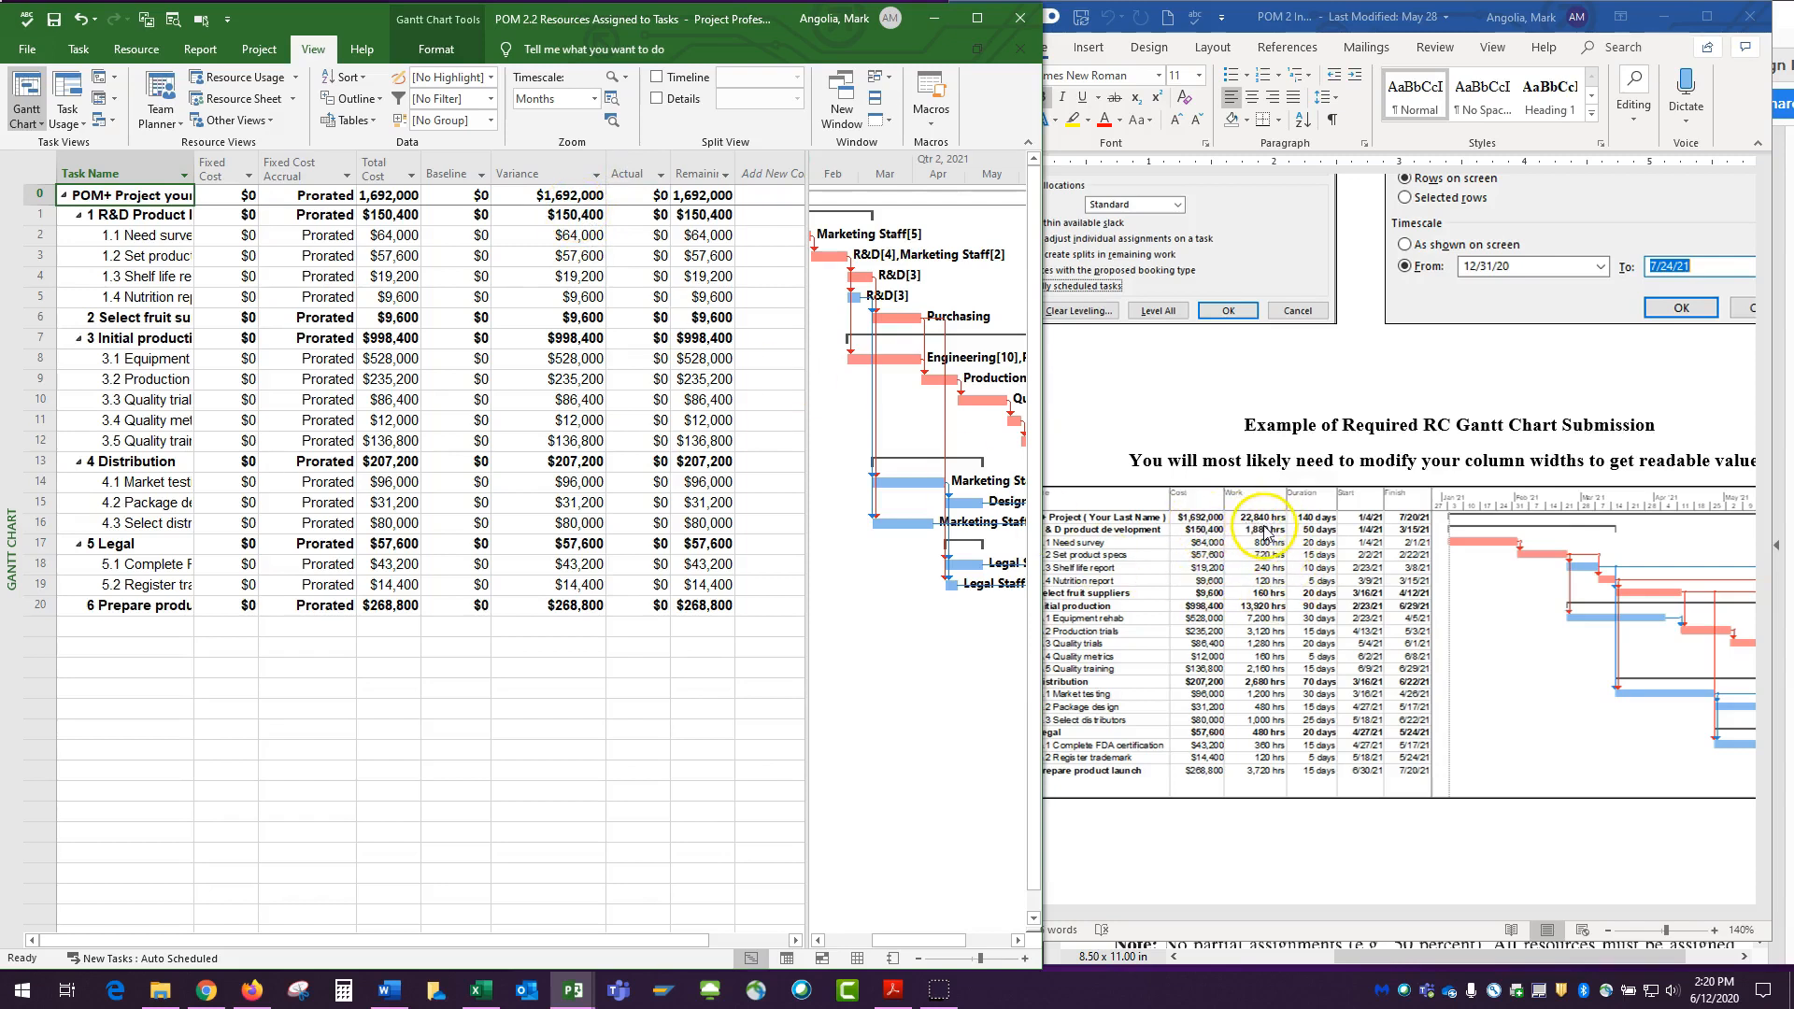
Show the Usage table in the Gantt Chart and widen its Work column to compare the work hours with the example.
left_click(43, 171)
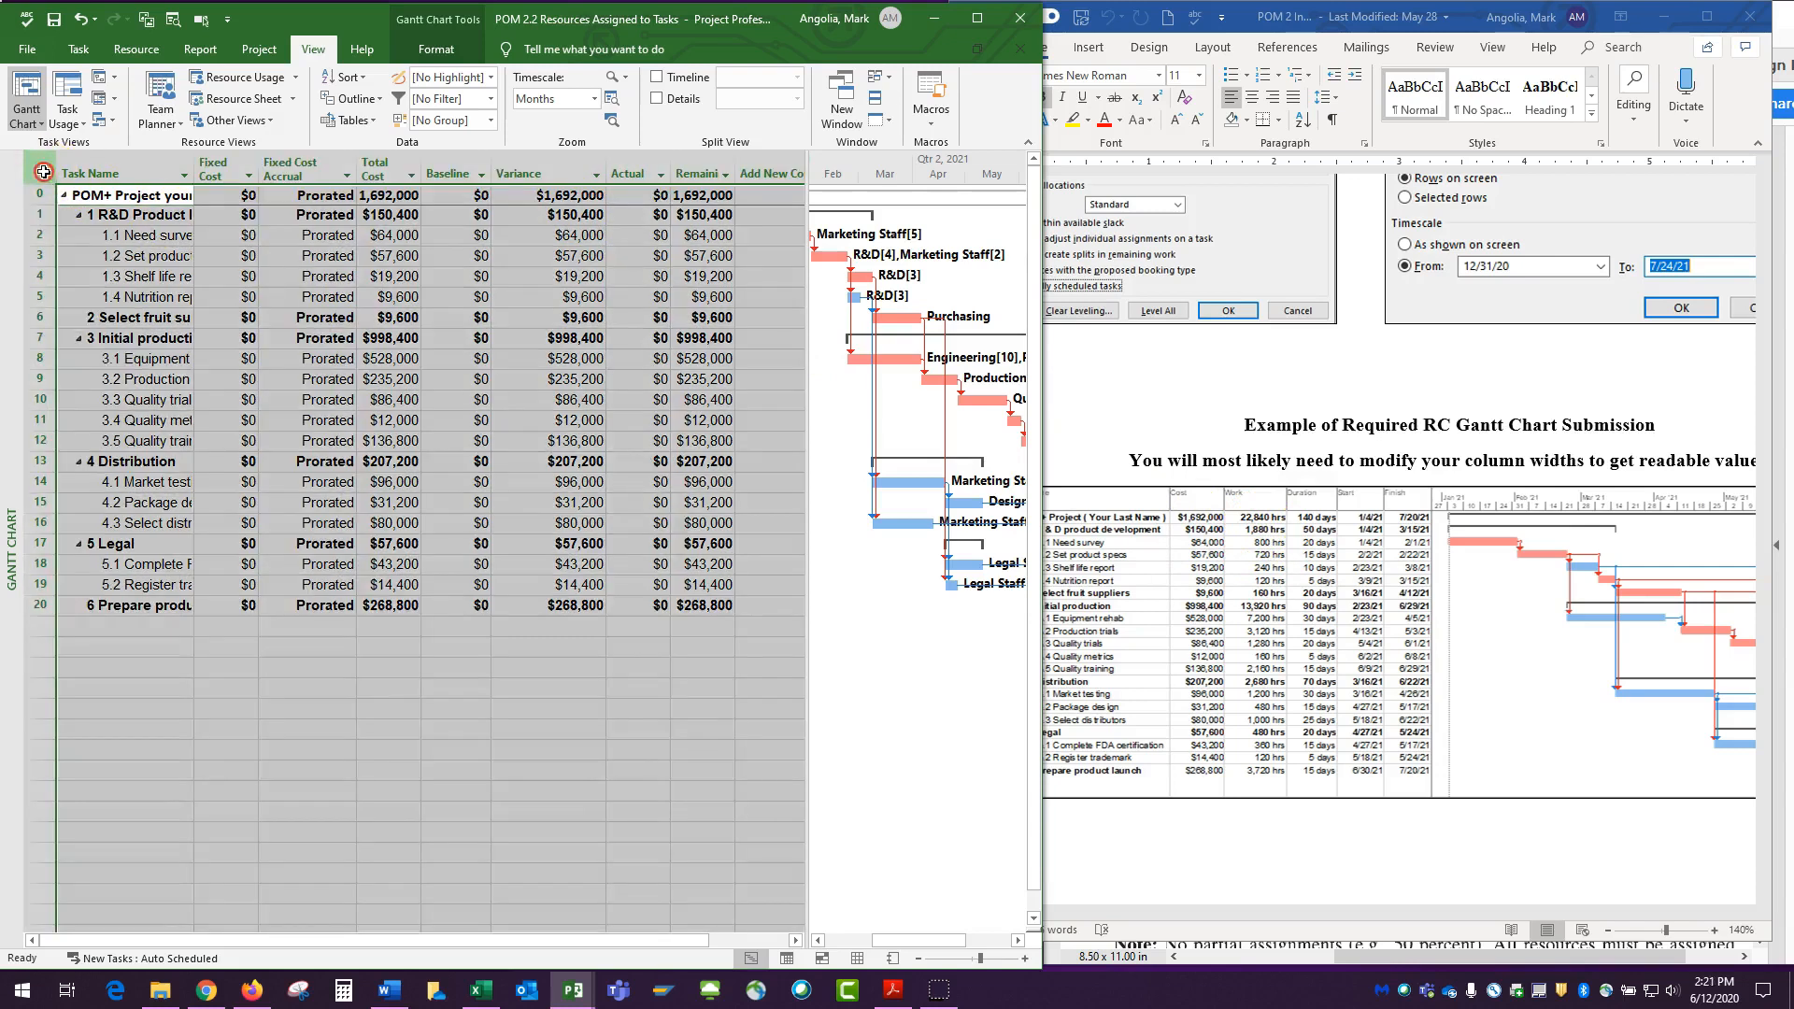
right_click(43, 171)
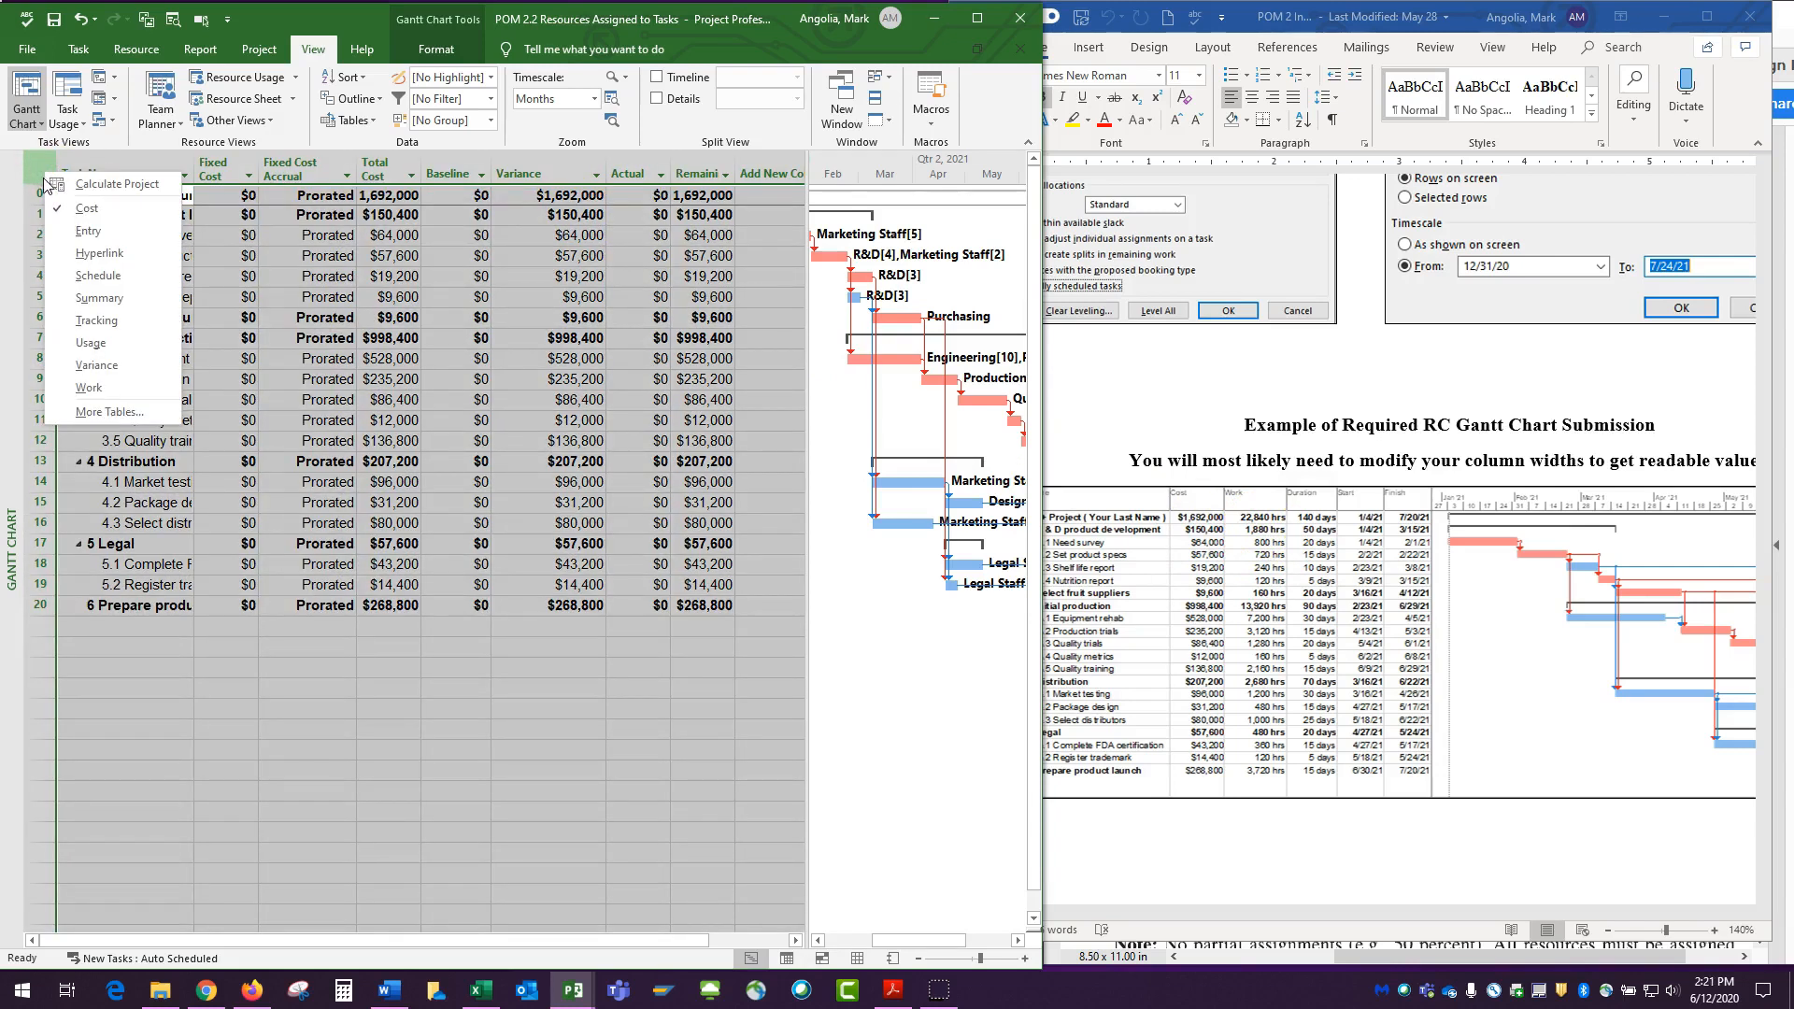
left_click(74, 342)
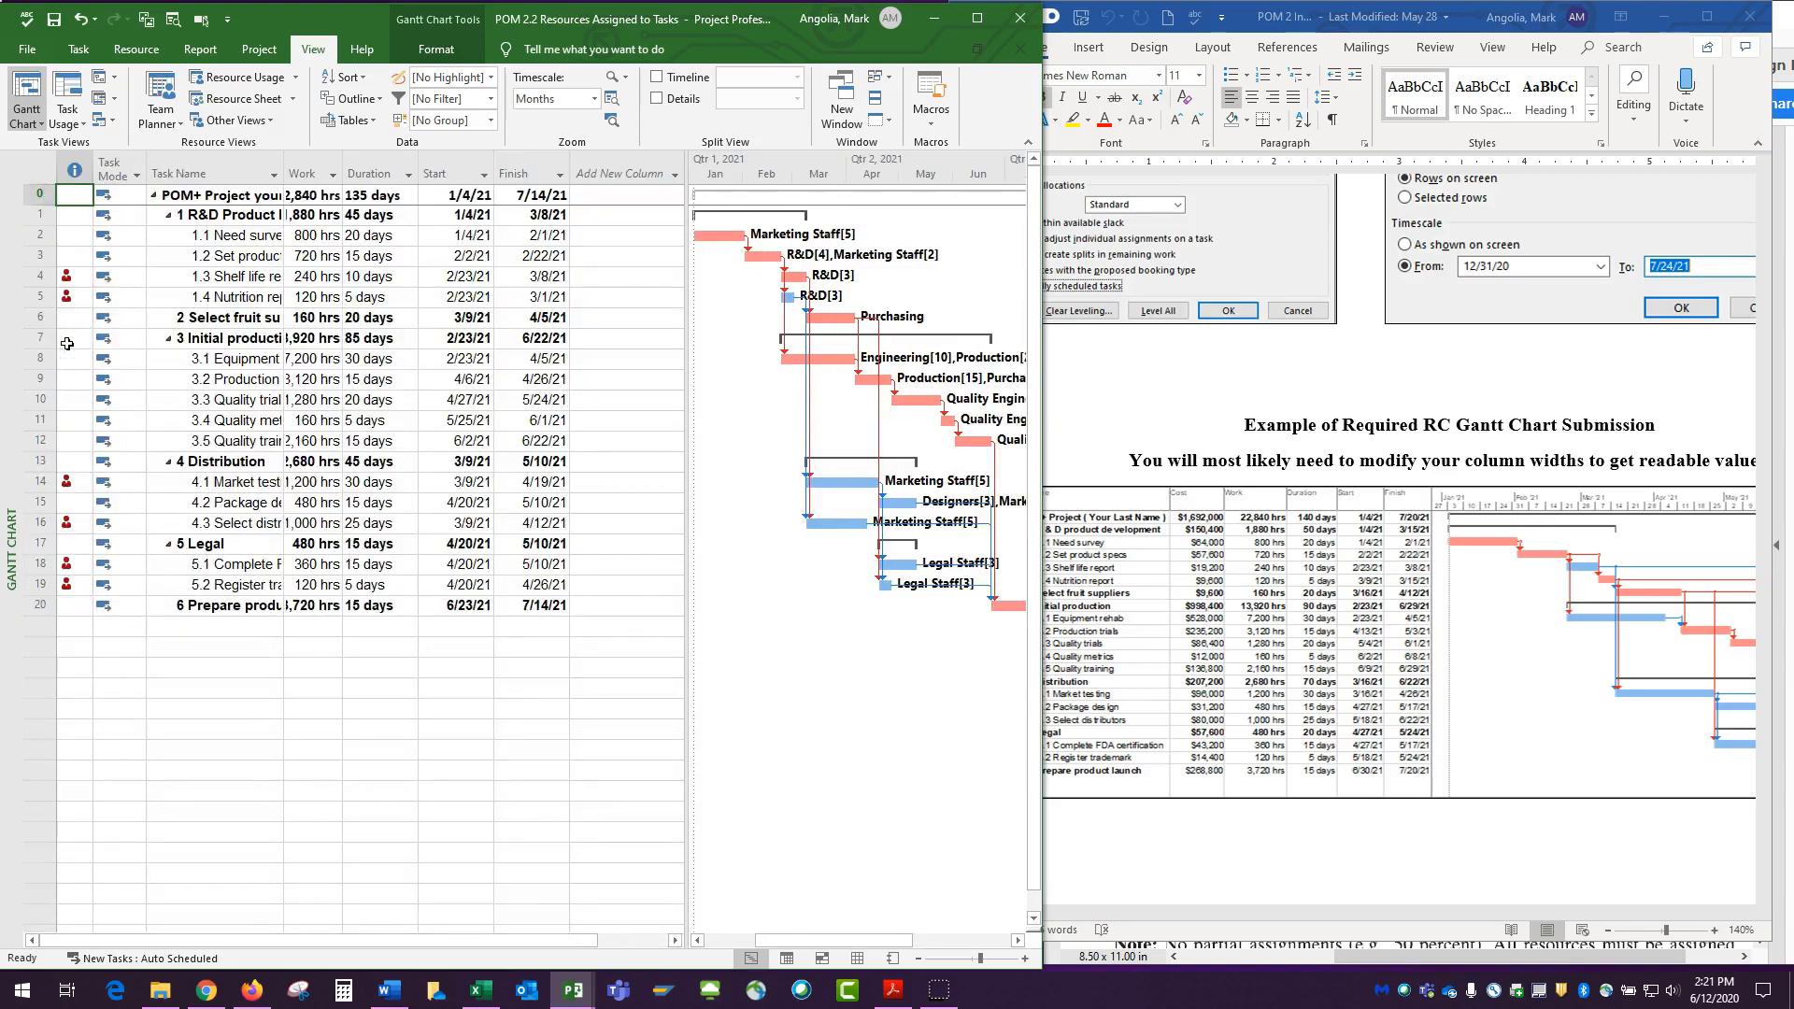
left_click_drag(342, 168, 387, 165)
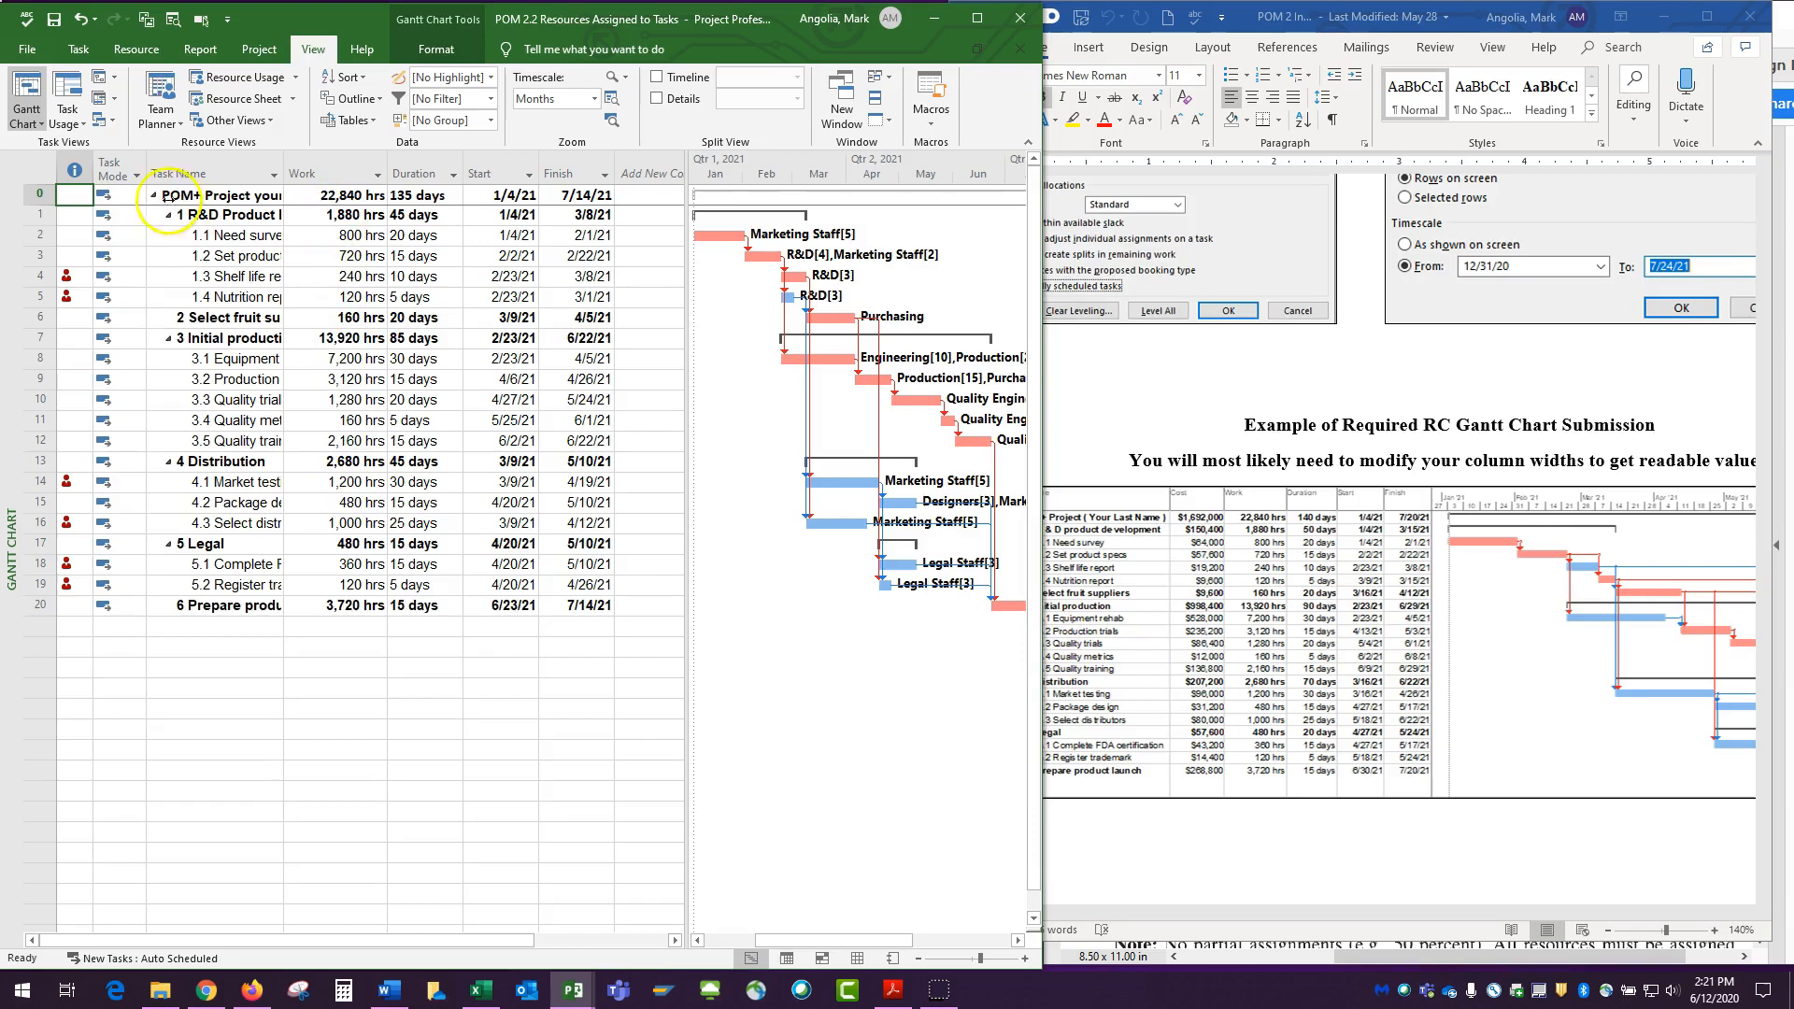
Restore the Entry table and widen the table area to include the Resource Names column.
left_click(41, 167)
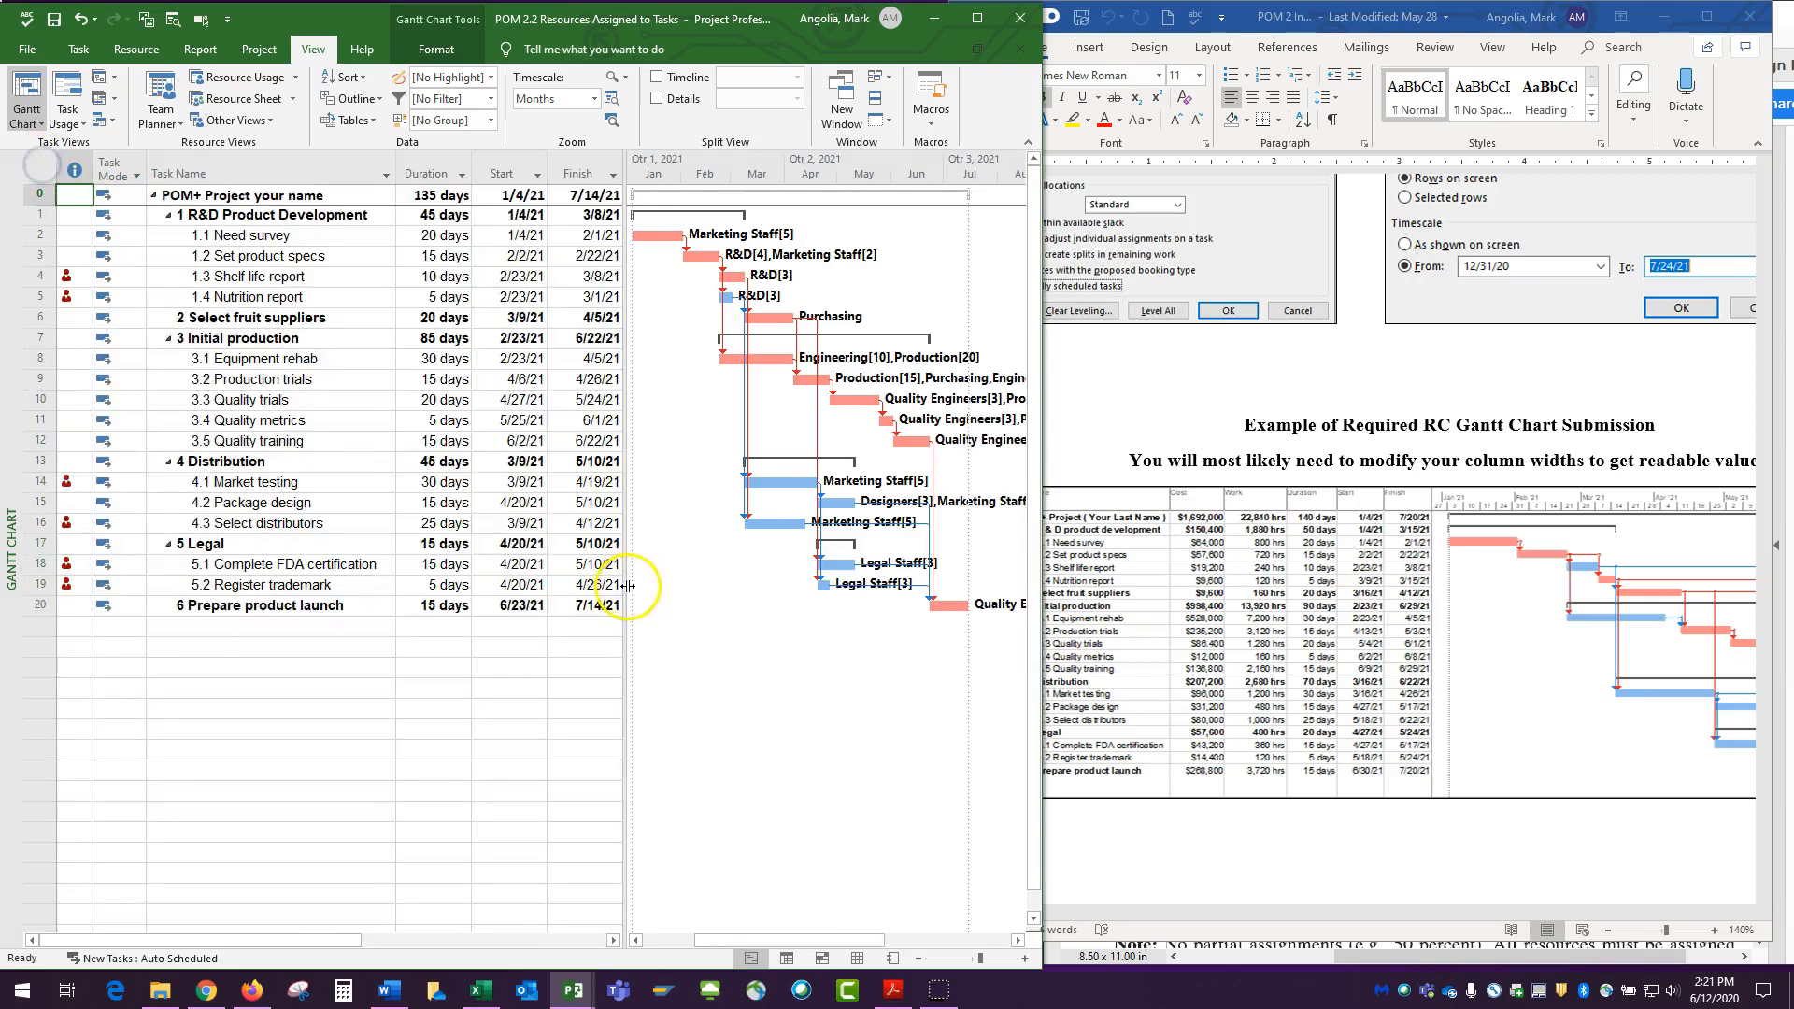
left_click_drag(628, 586, 922, 582)
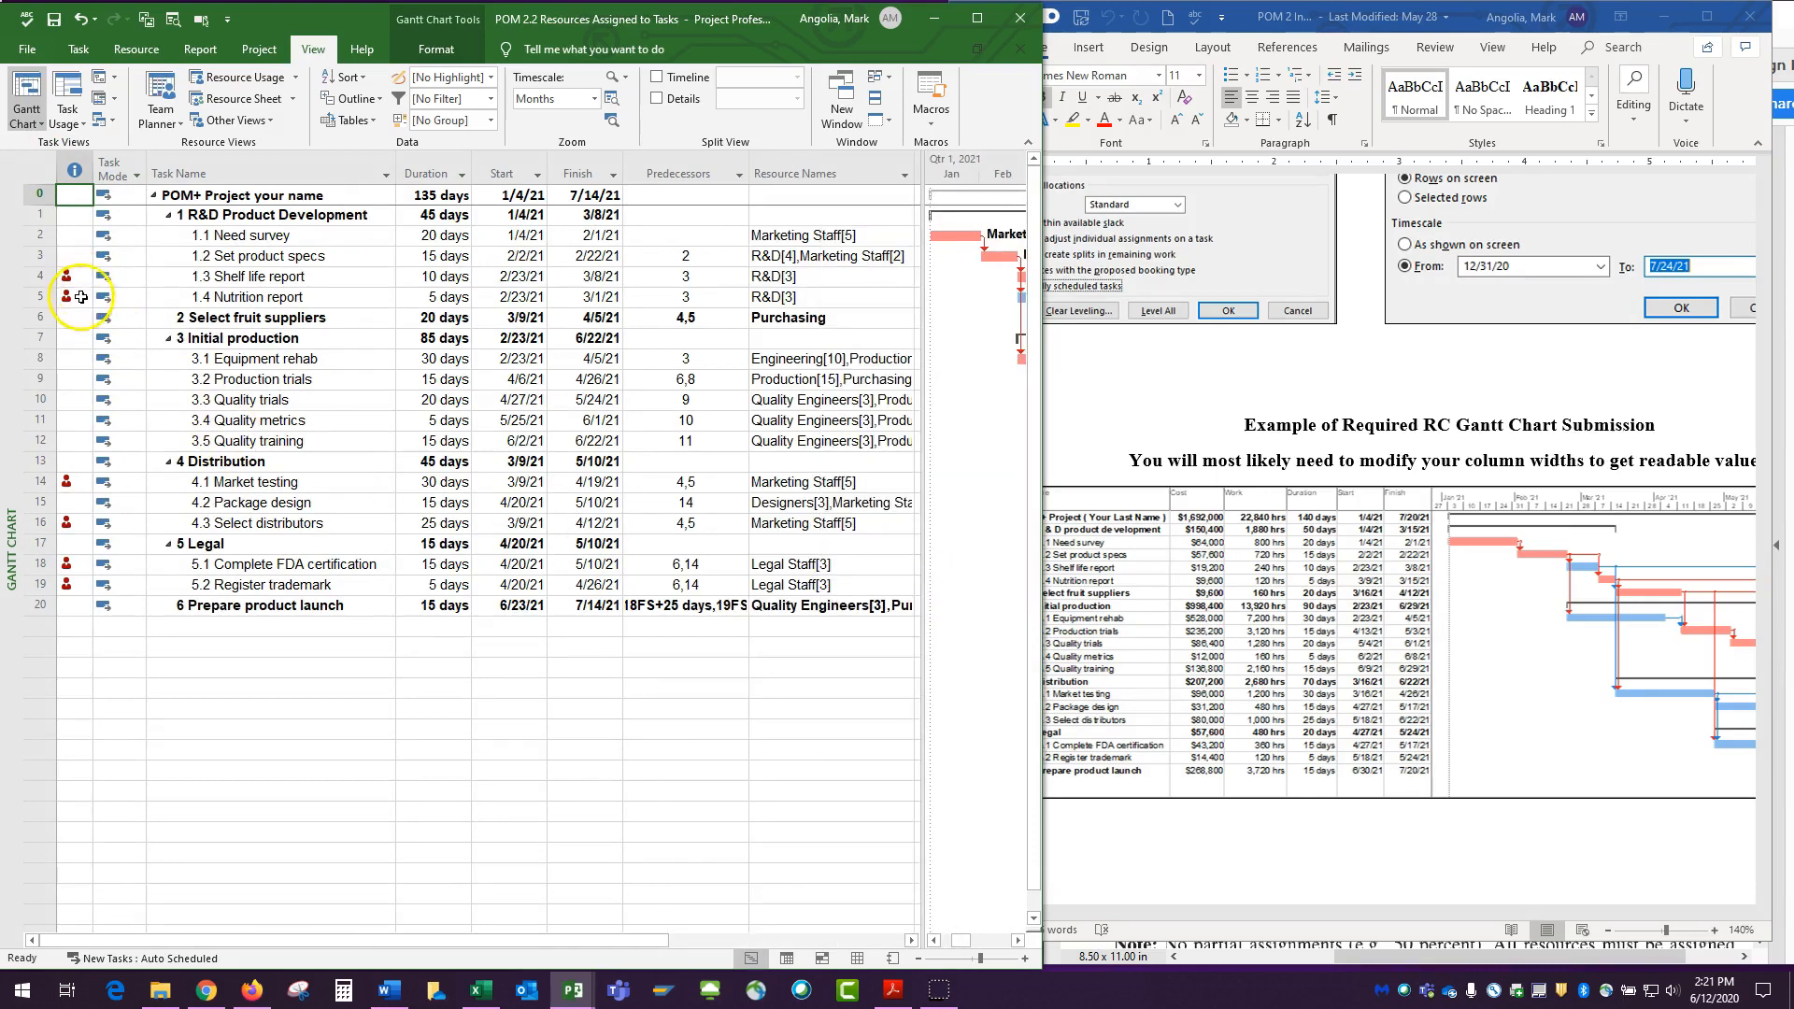